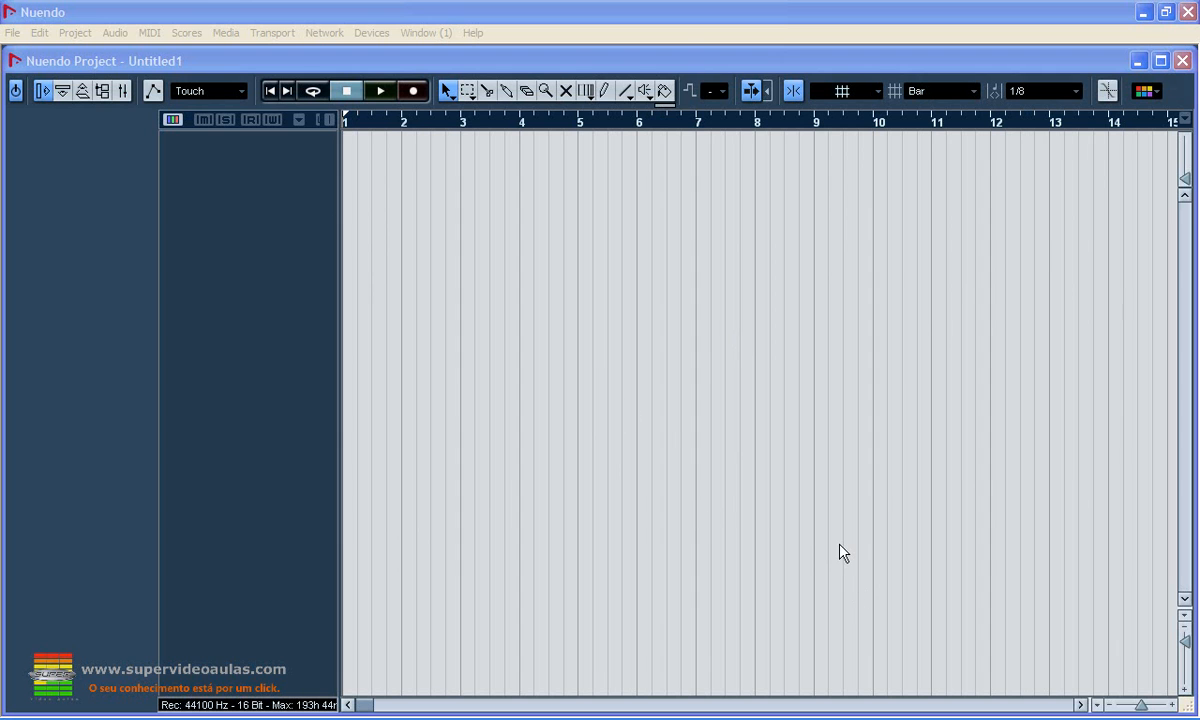
Step: Show the Transport panel and play the empty project briefly before stopping playback
key(F2)
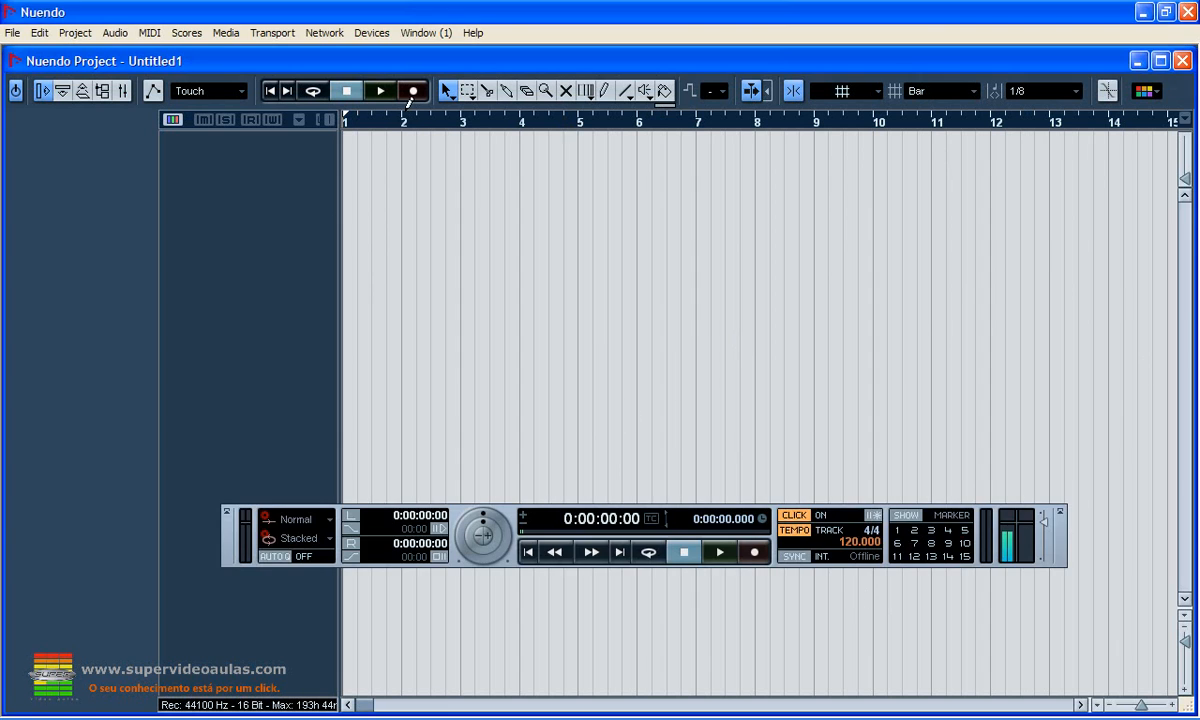
click(380, 91)
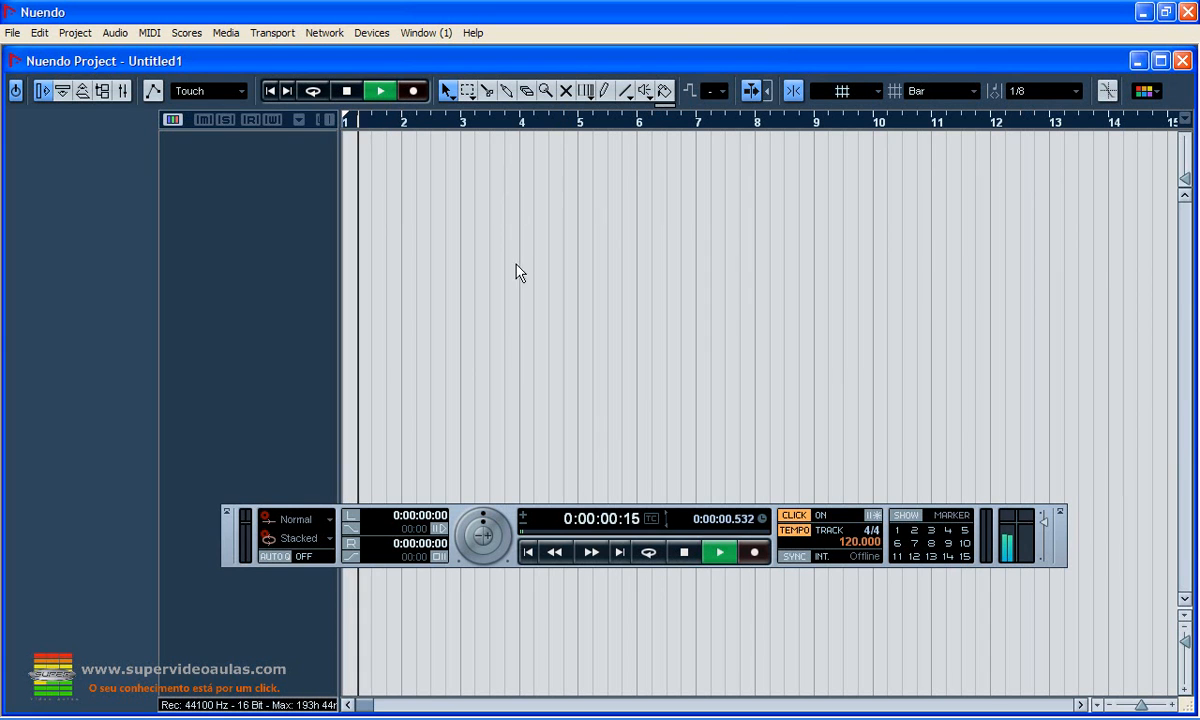
click(346, 91)
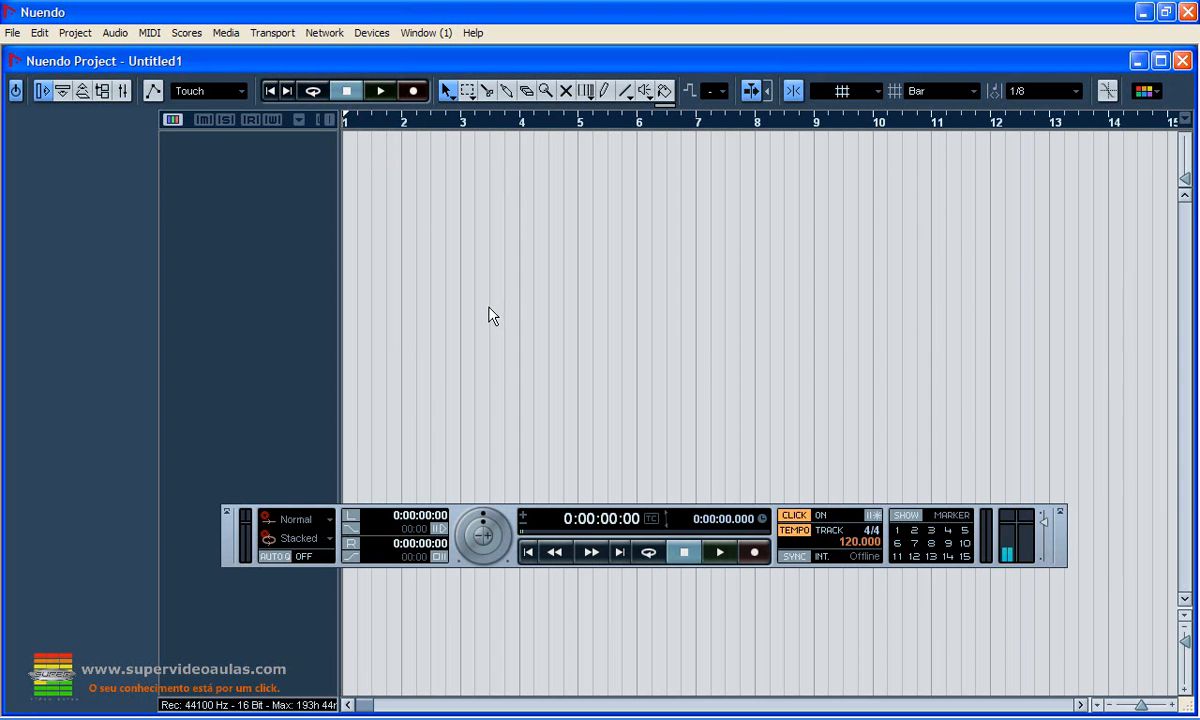
Step: Review the Transport preferences, accept them, and test playback and stopping with Return to Start Position on Stop enabled
click(9, 37)
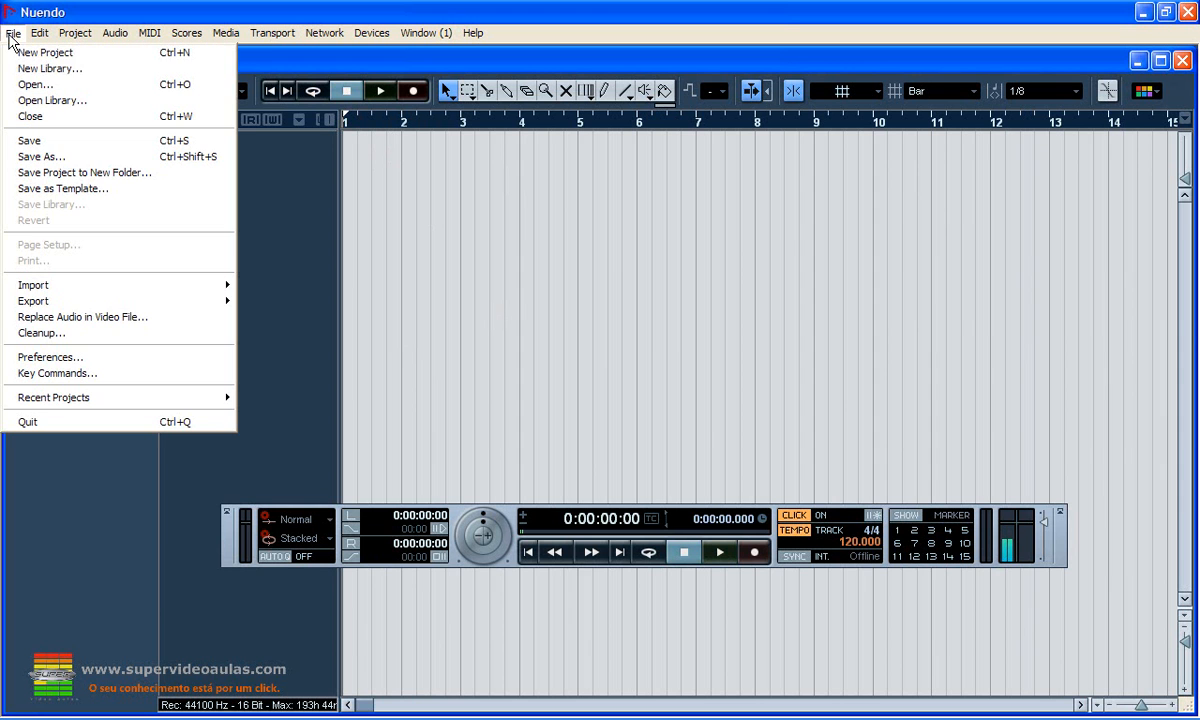
click(42, 357)
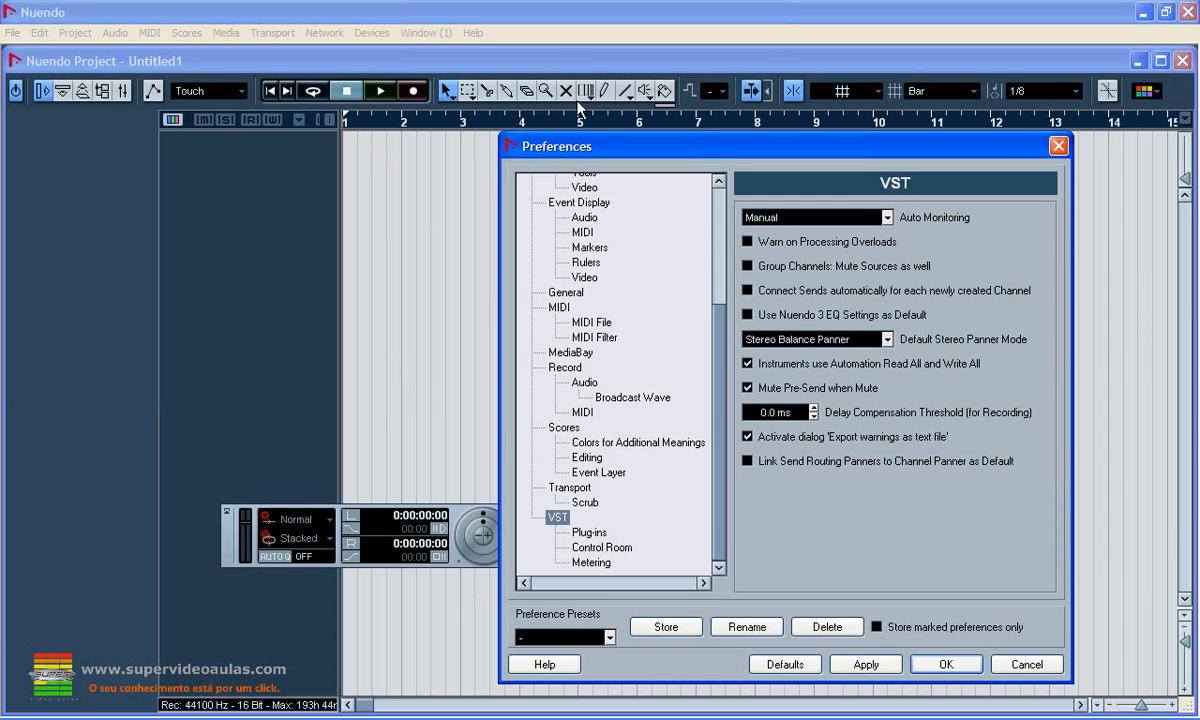
drag(702, 155, 671, 139)
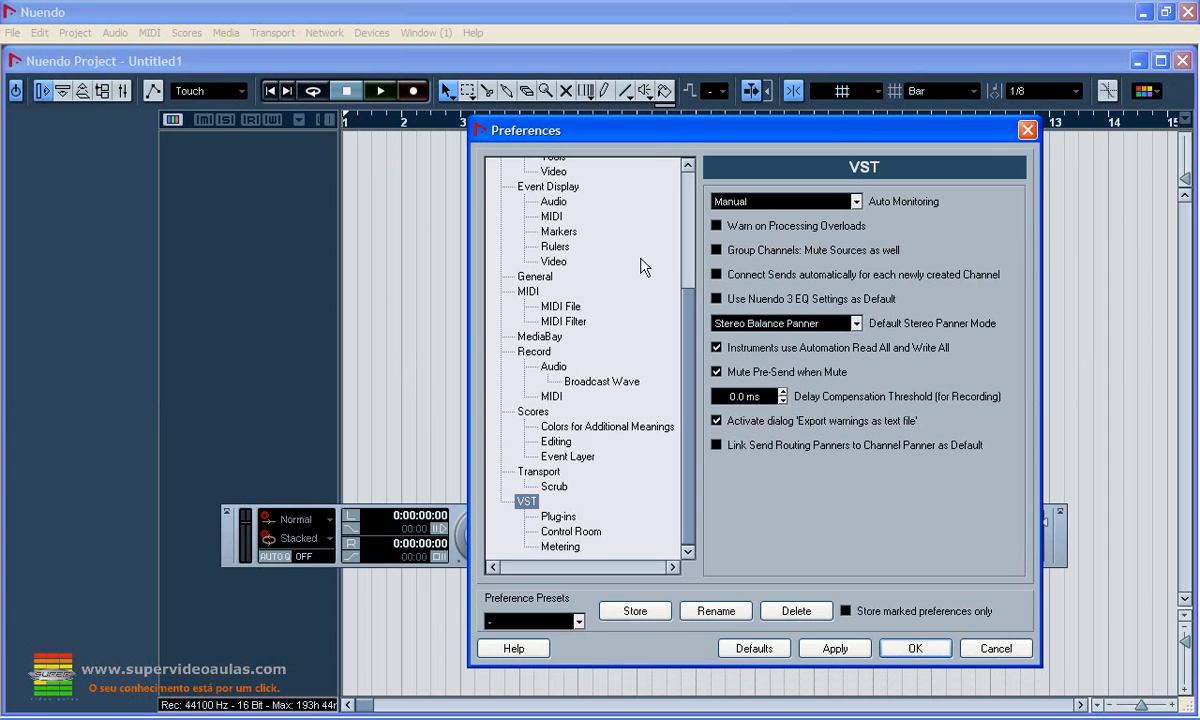
click(540, 472)
drag(657, 129, 643, 167)
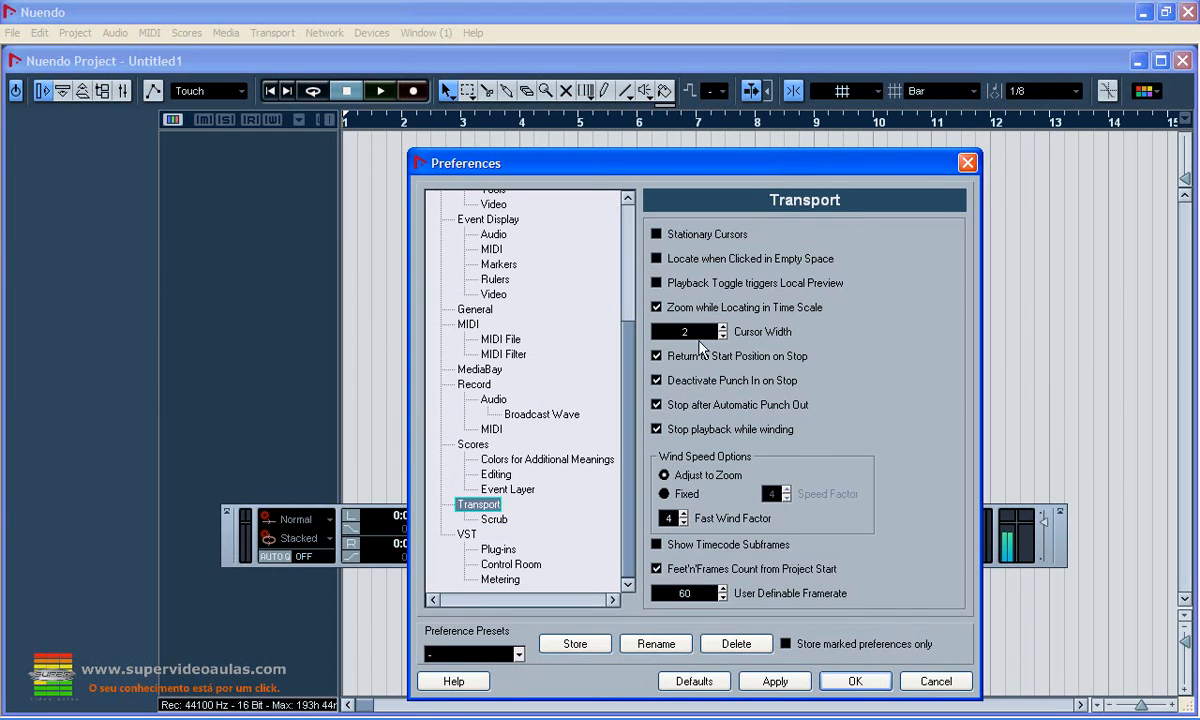
drag(600, 160, 604, 127)
click(826, 645)
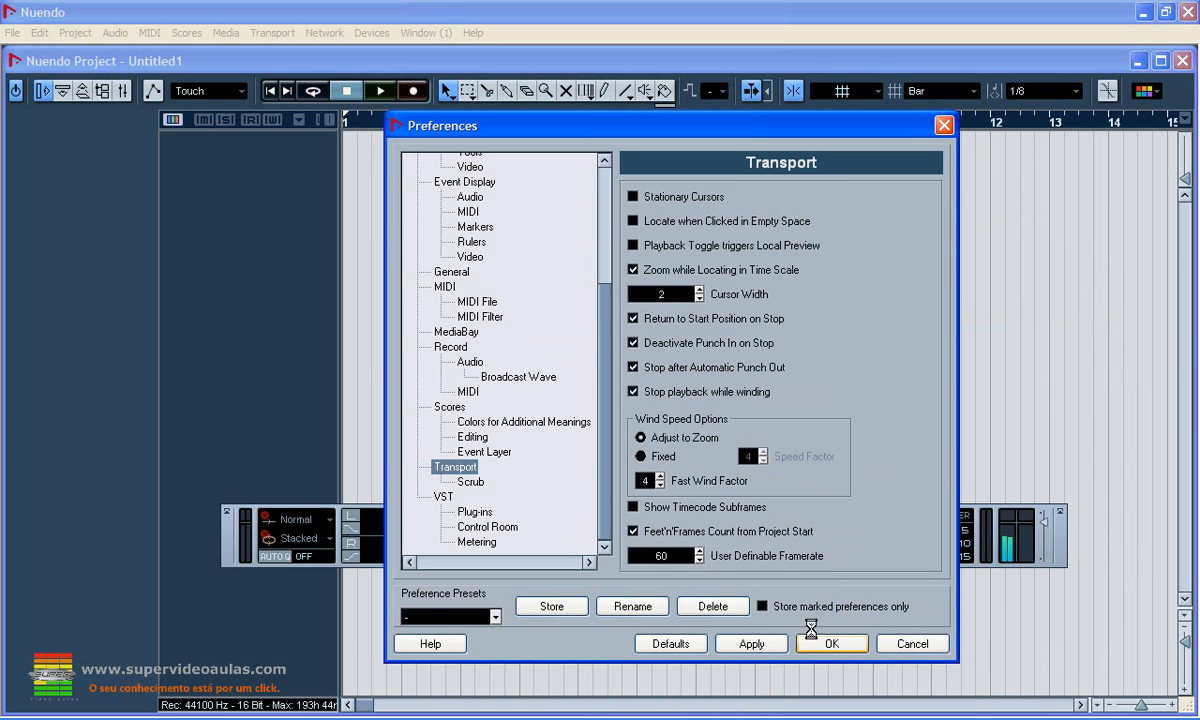
click(386, 94)
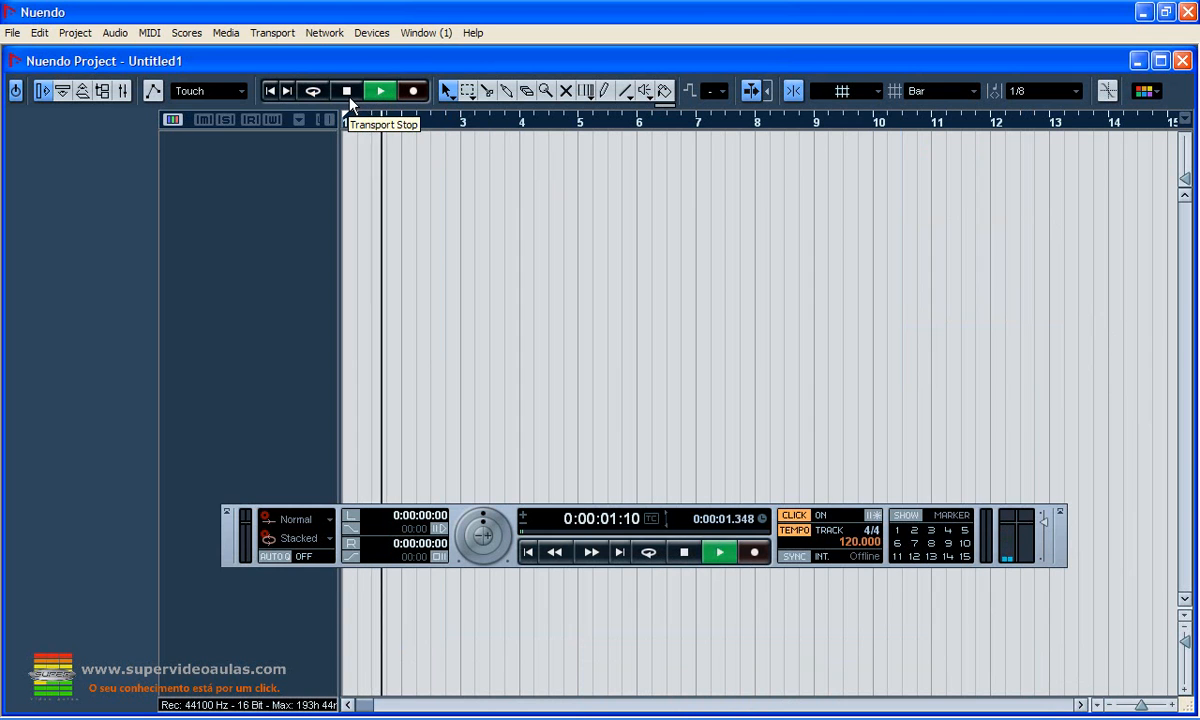
click(347, 93)
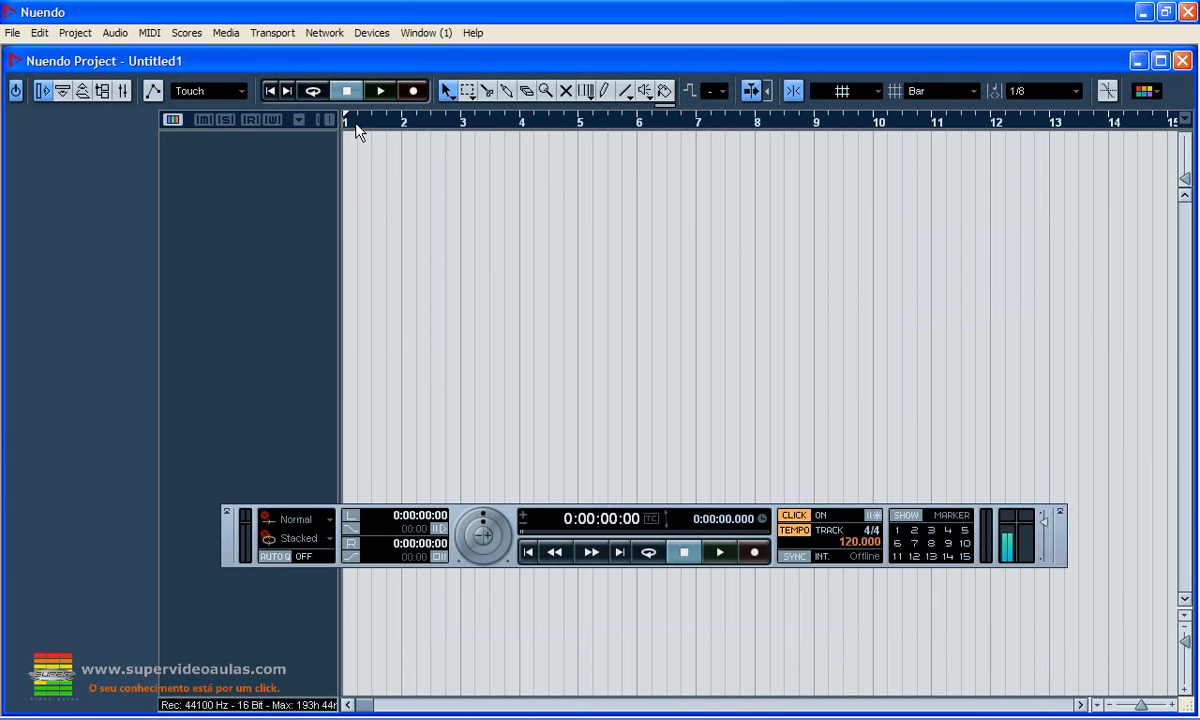
Step: Disable Return to Start Position on Stop in the Transport preferences and test it by playing and stopping the project
click(13, 32)
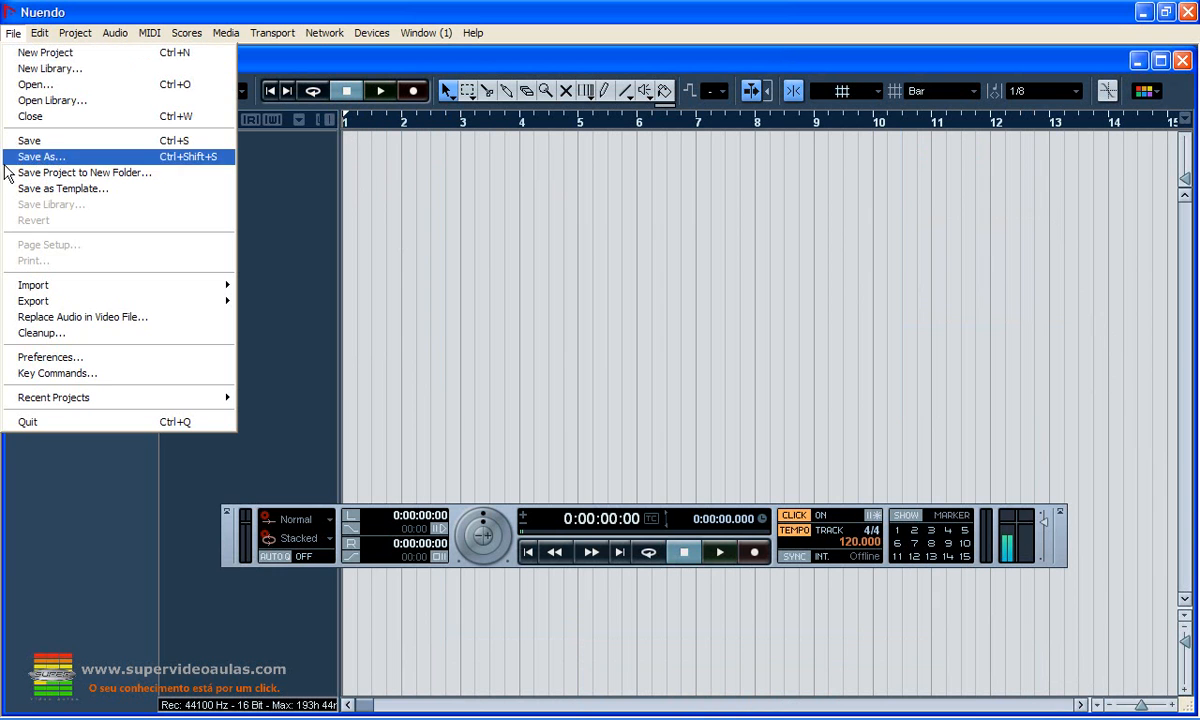
click(80, 357)
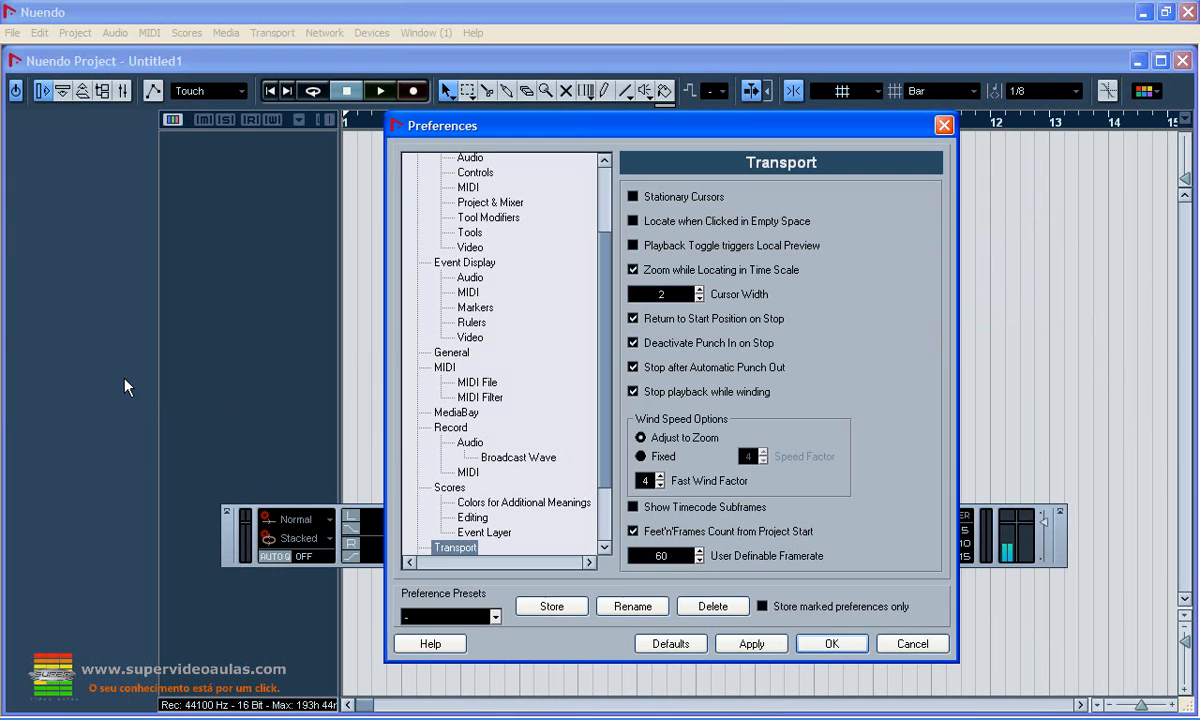
click(633, 319)
click(830, 644)
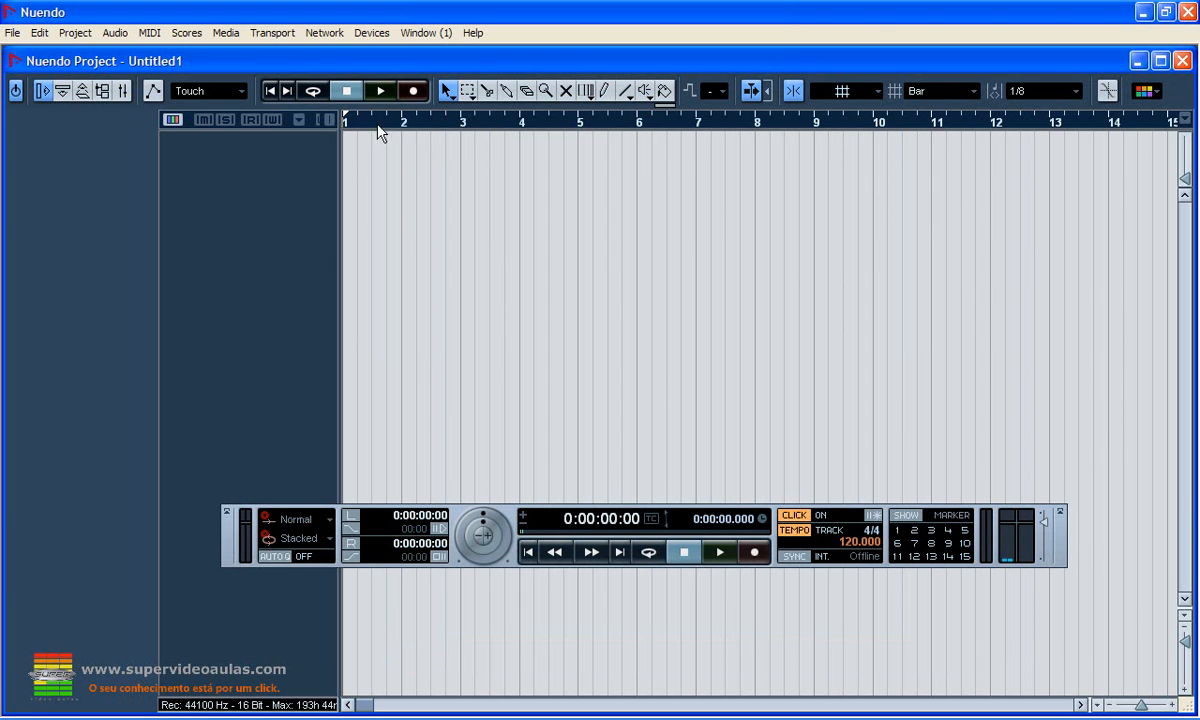
click(380, 91)
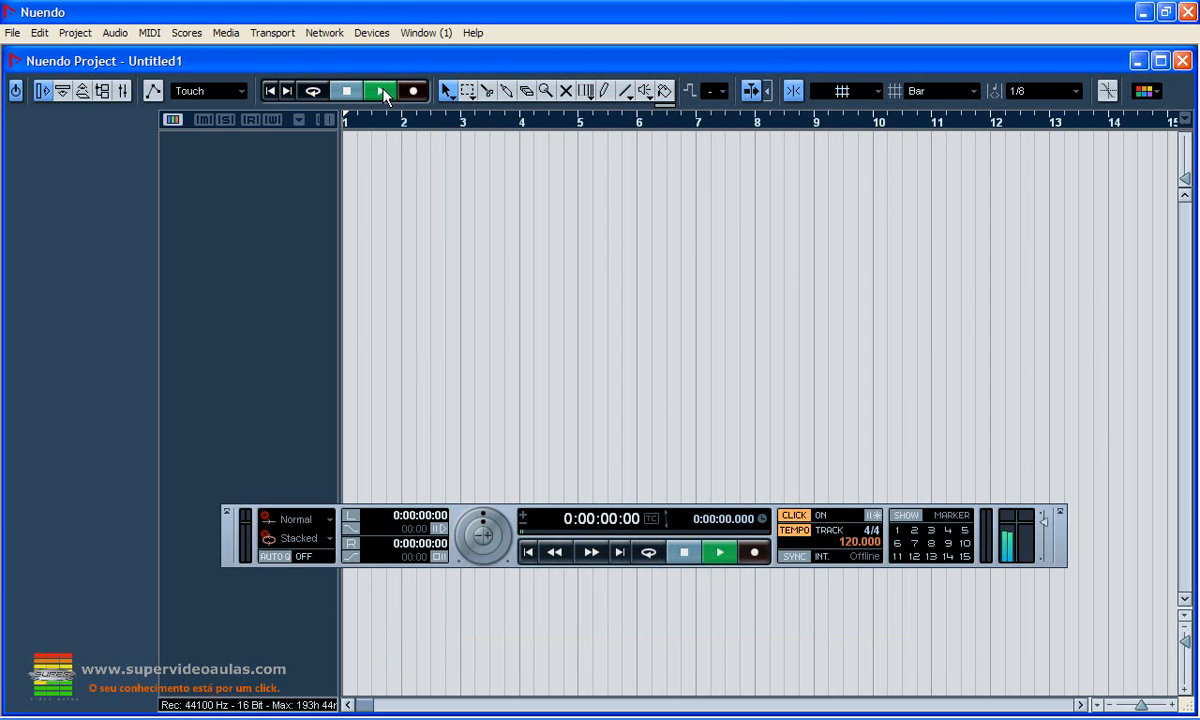
click(346, 91)
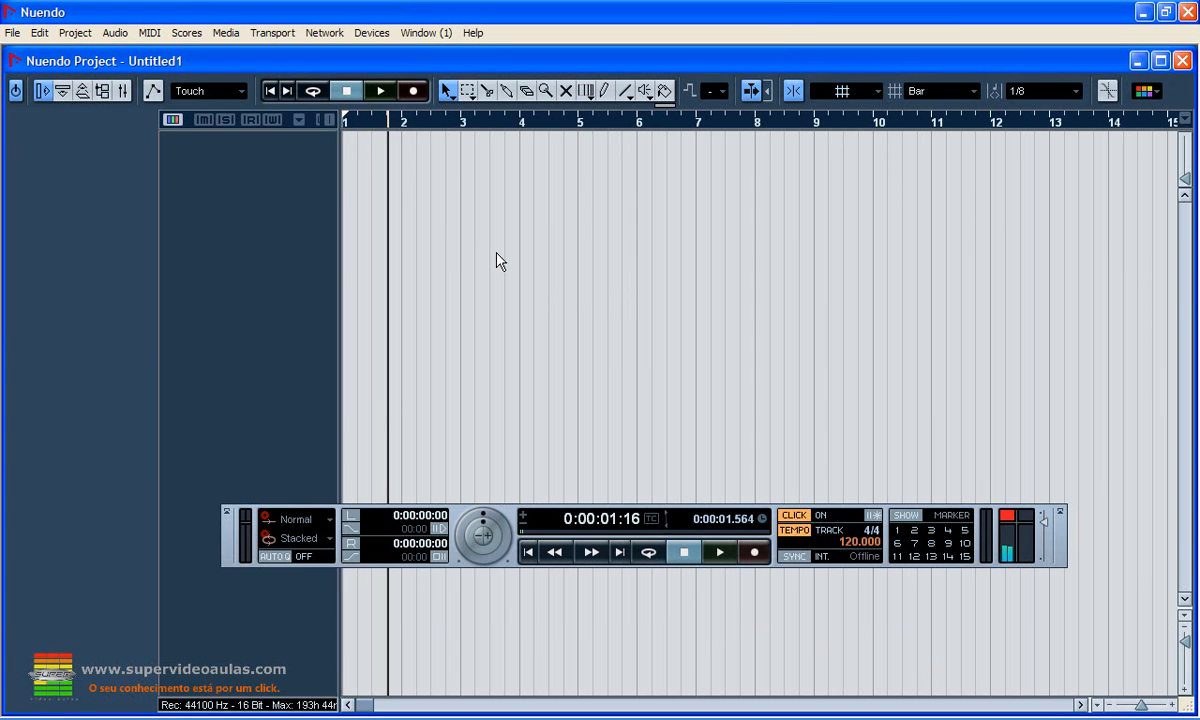
Step: Open the Metronome Setup and set the precount to 2 bars
click(325, 33)
mouse_move(268, 33)
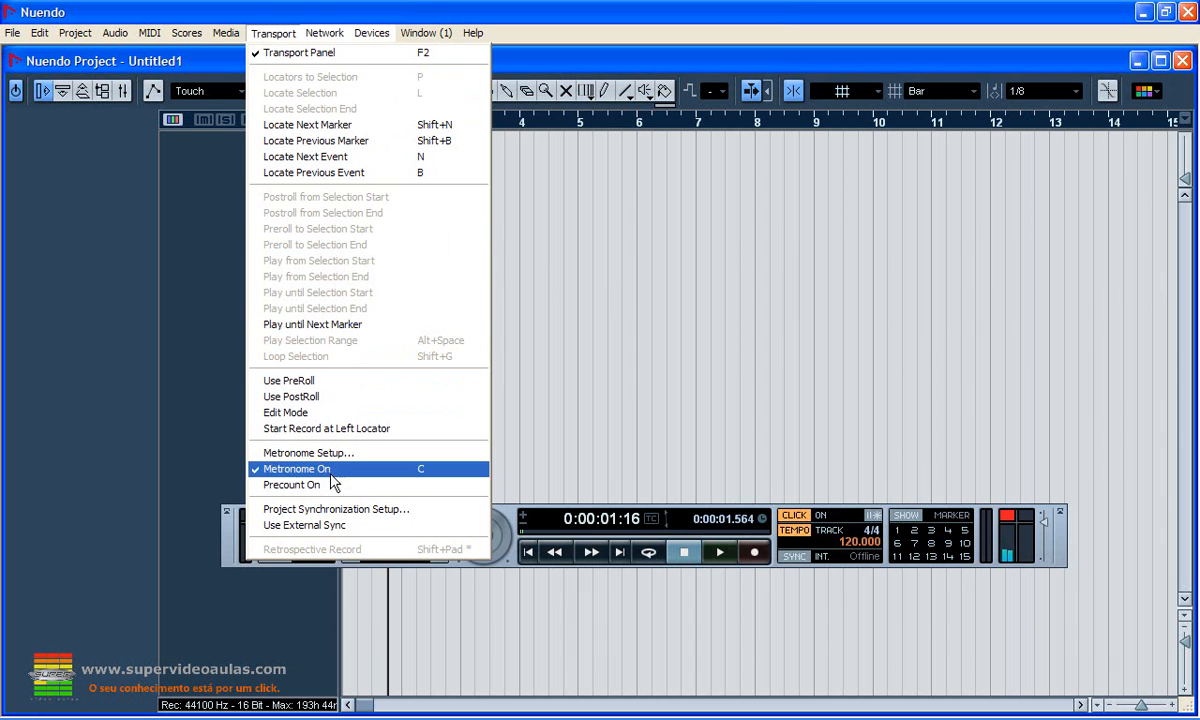
click(310, 453)
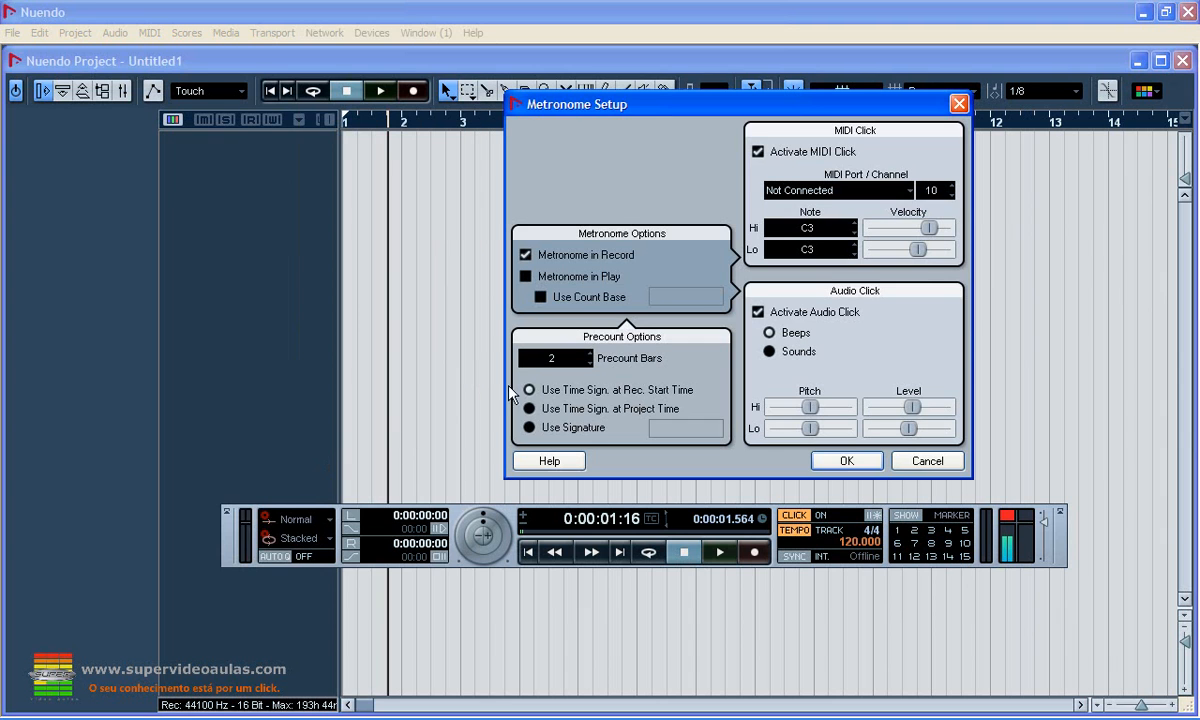
drag(660, 105, 527, 123)
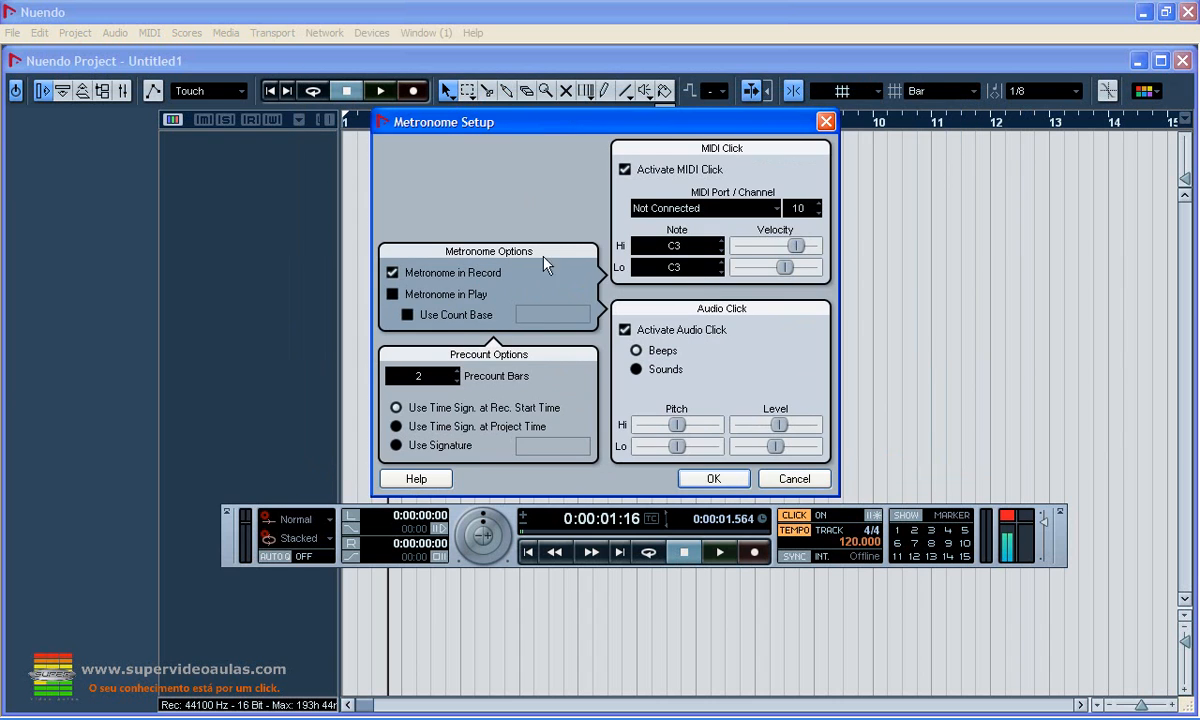
click(457, 379)
click(456, 372)
Step: Try Sounds for the audio click without choosing a sound file, switch back to Beeps, and accept the metronome setup
click(635, 369)
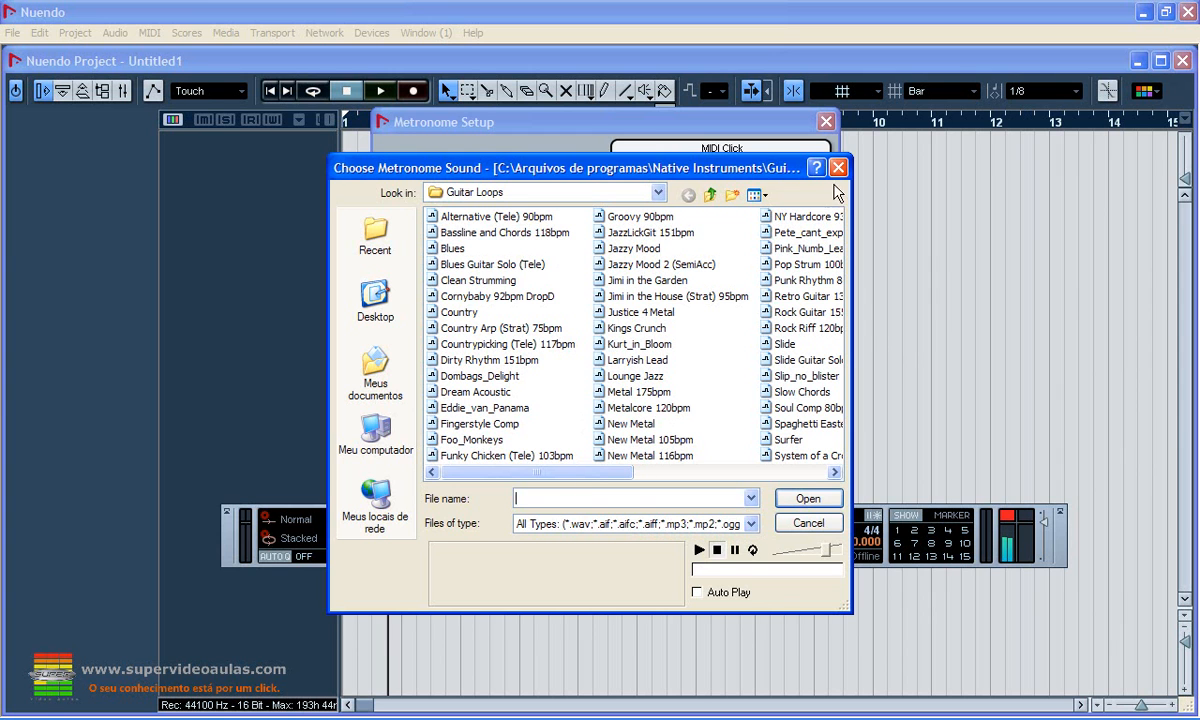
click(838, 167)
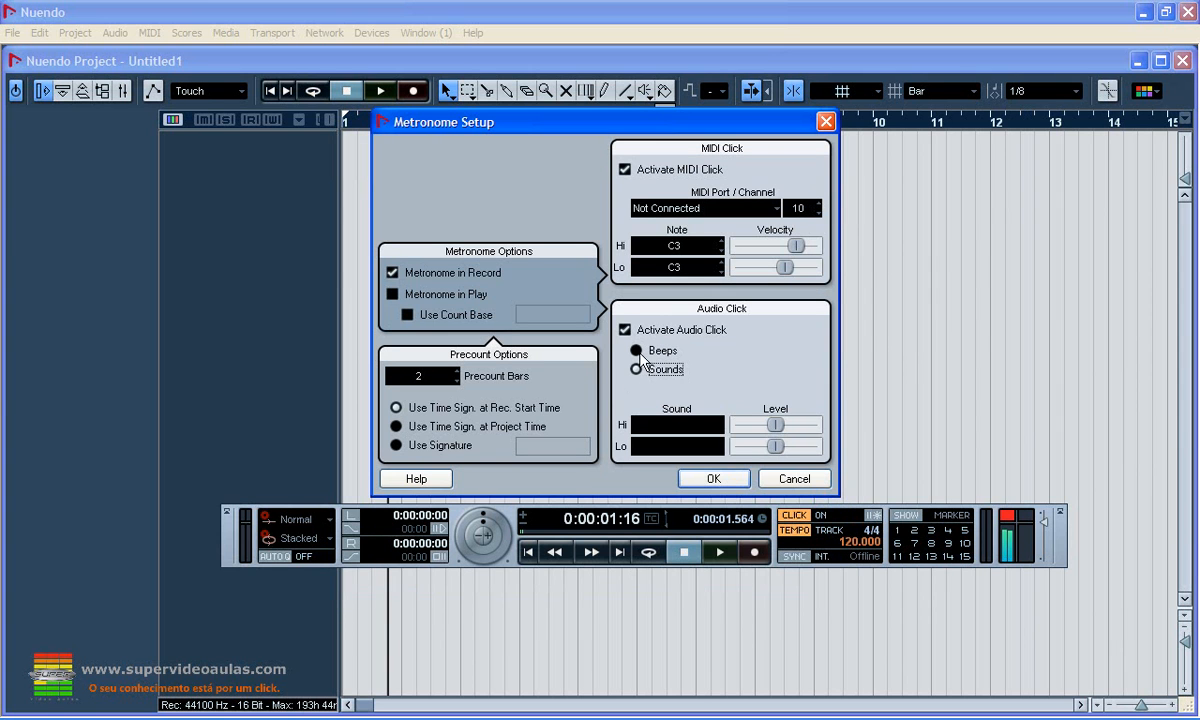
click(637, 351)
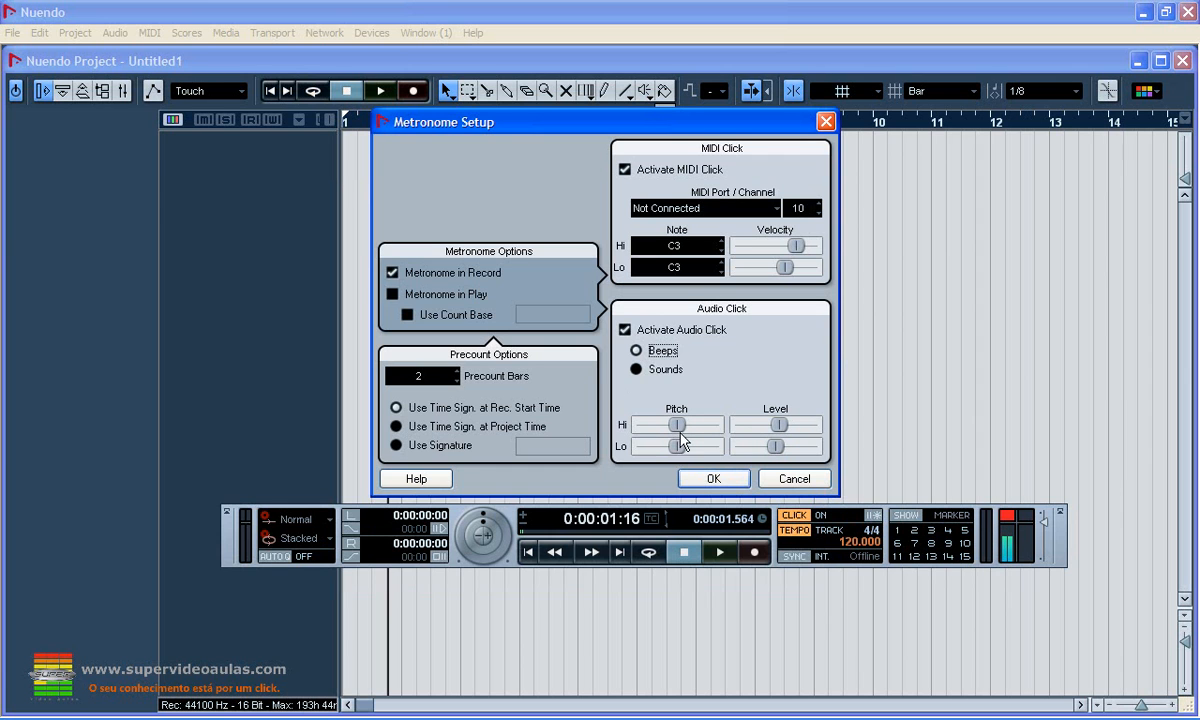
click(712, 480)
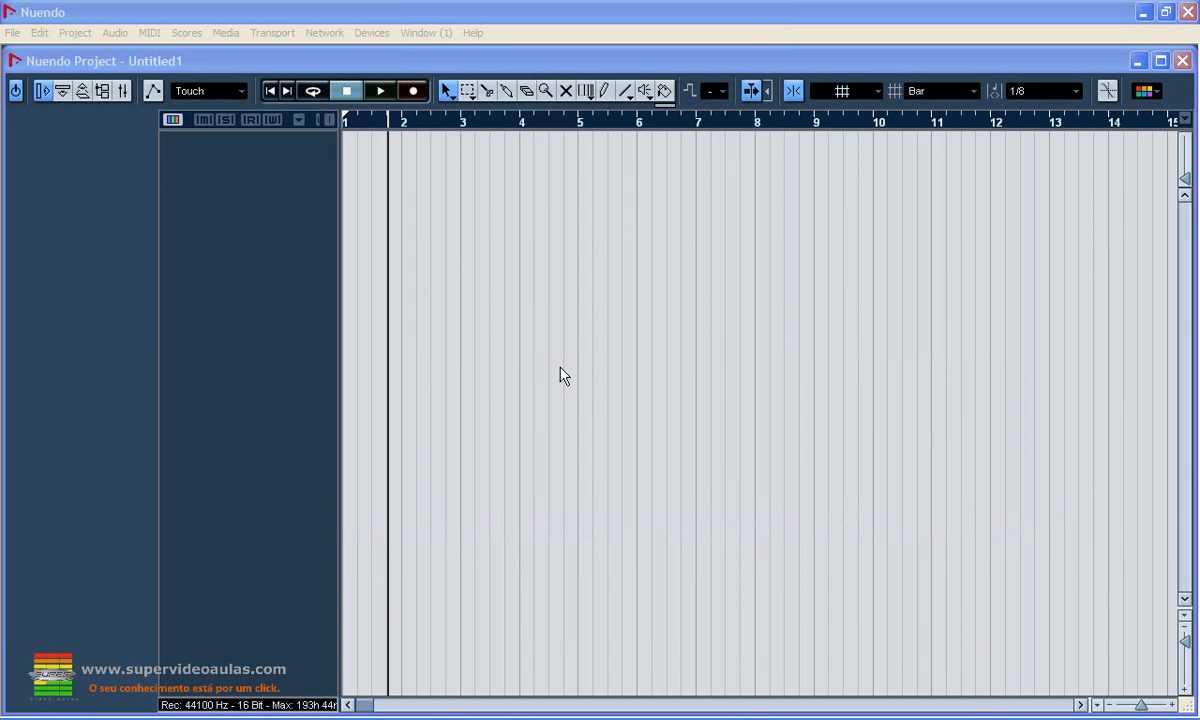
click(280, 271)
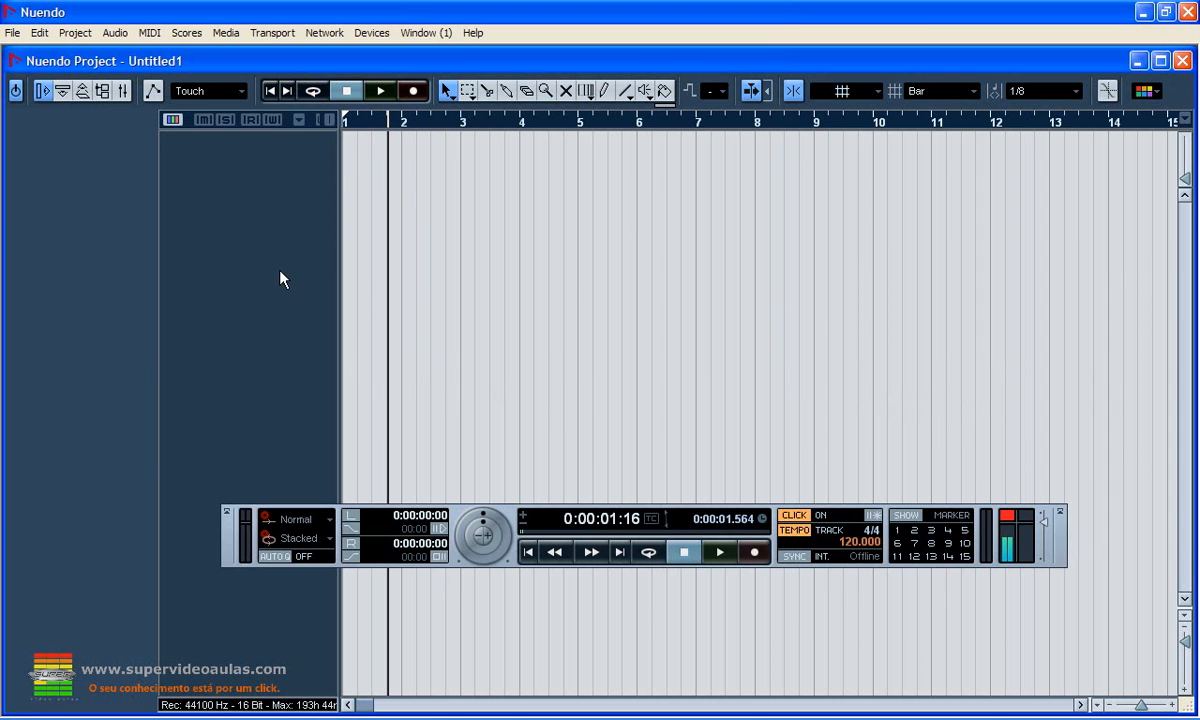
Step: Set the project tempo to 100 in the Tempo Track and close its window
click(76, 33)
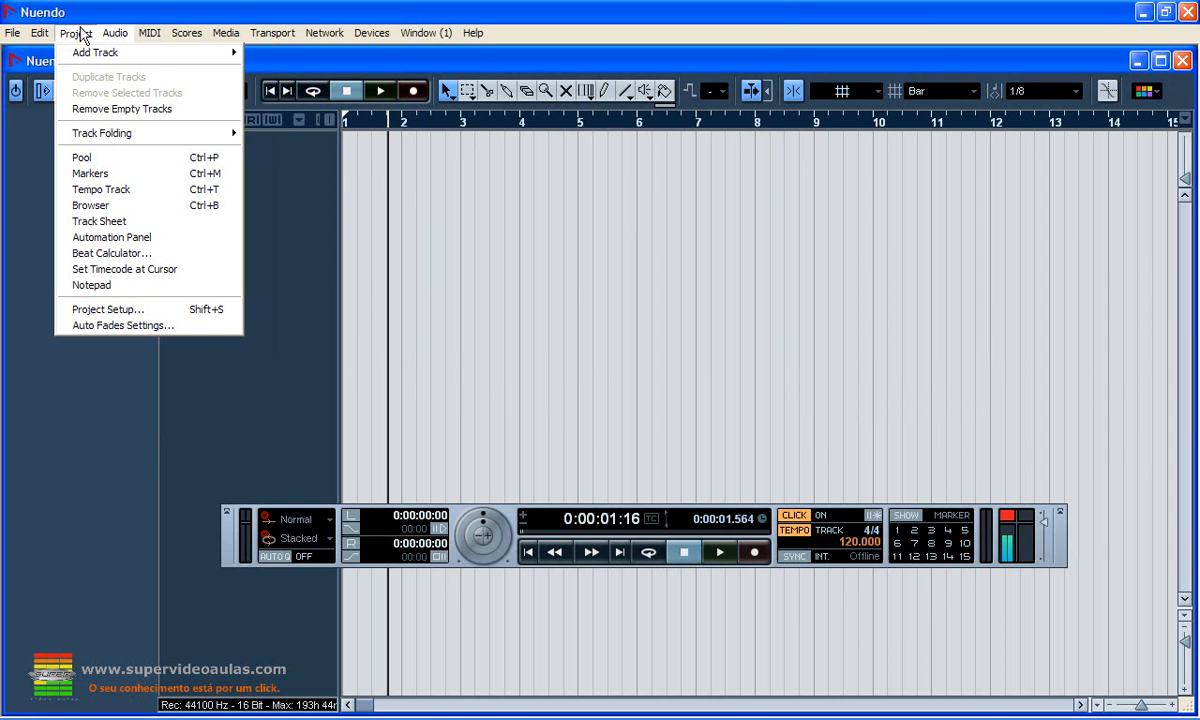
click(113, 189)
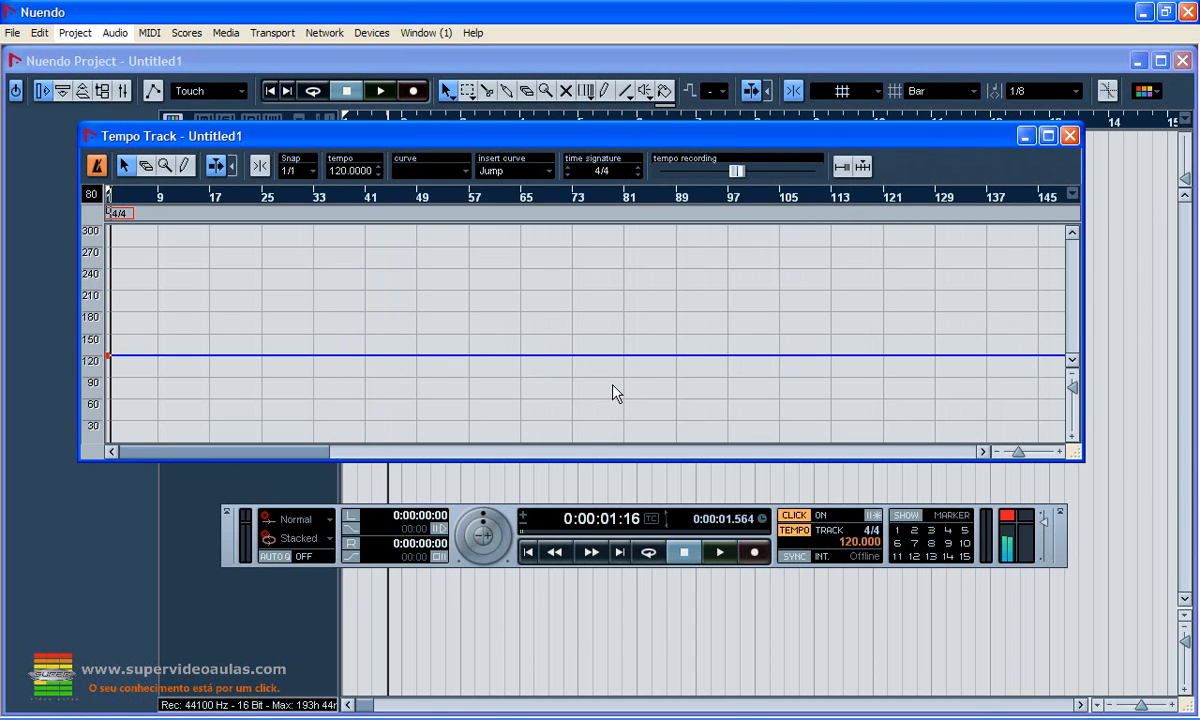
click(359, 172)
key(BackSpace)
text(100)
key(Return)
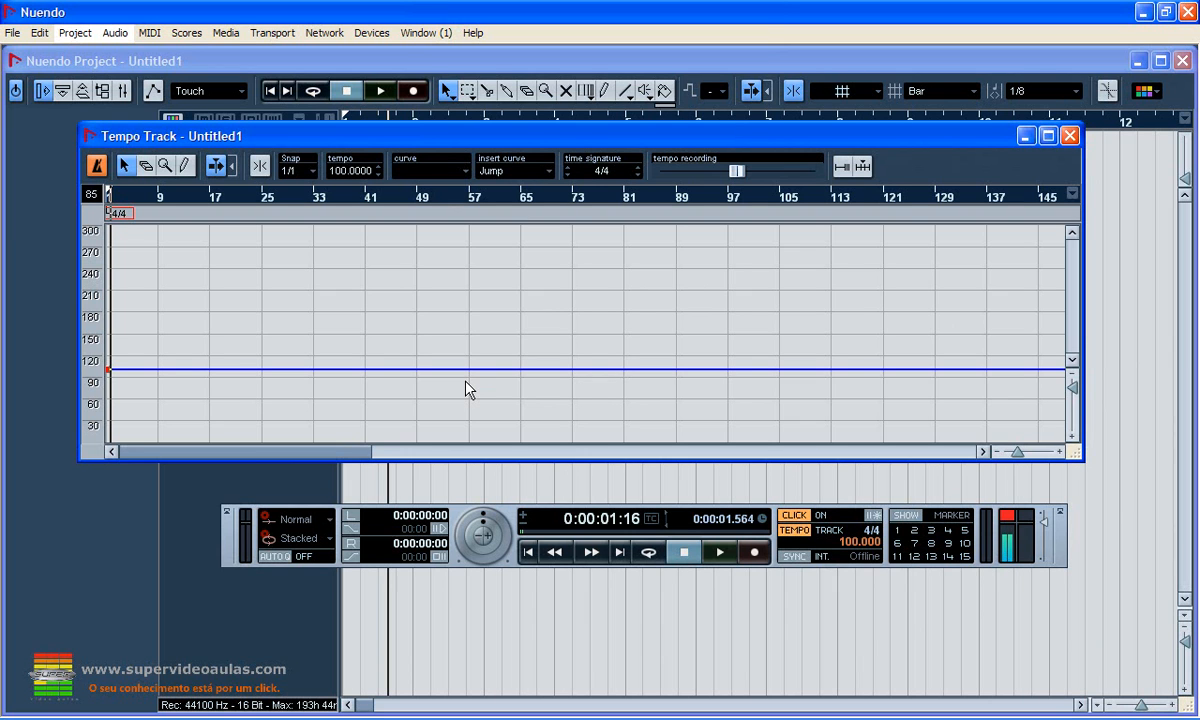
click(1071, 136)
Step: Place the project cursor at bar 2 and turn on the metronome precount
click(414, 119)
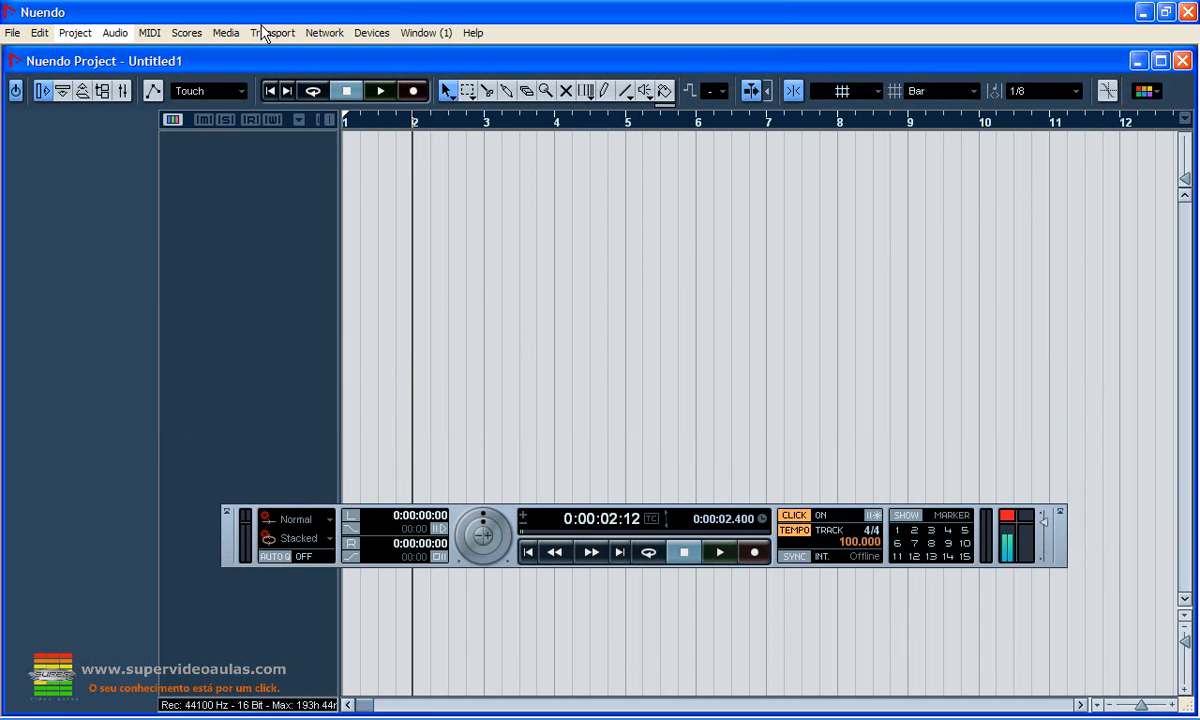
right_click(311, 177)
click(570, 396)
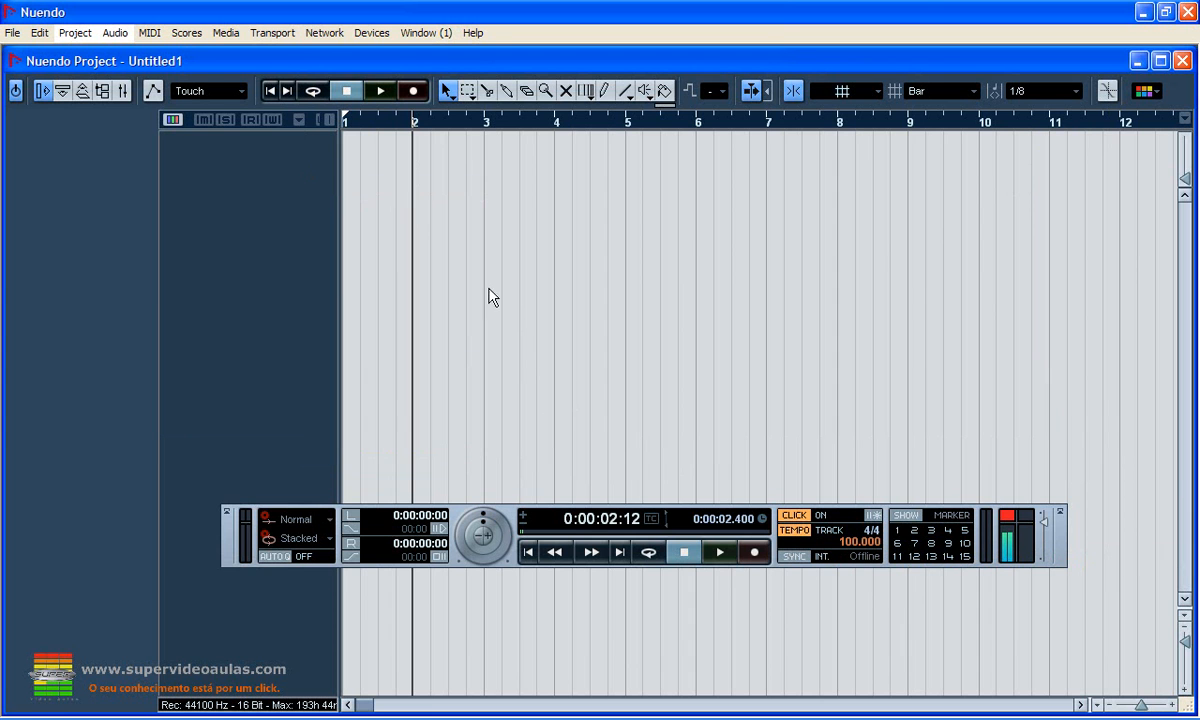
click(273, 33)
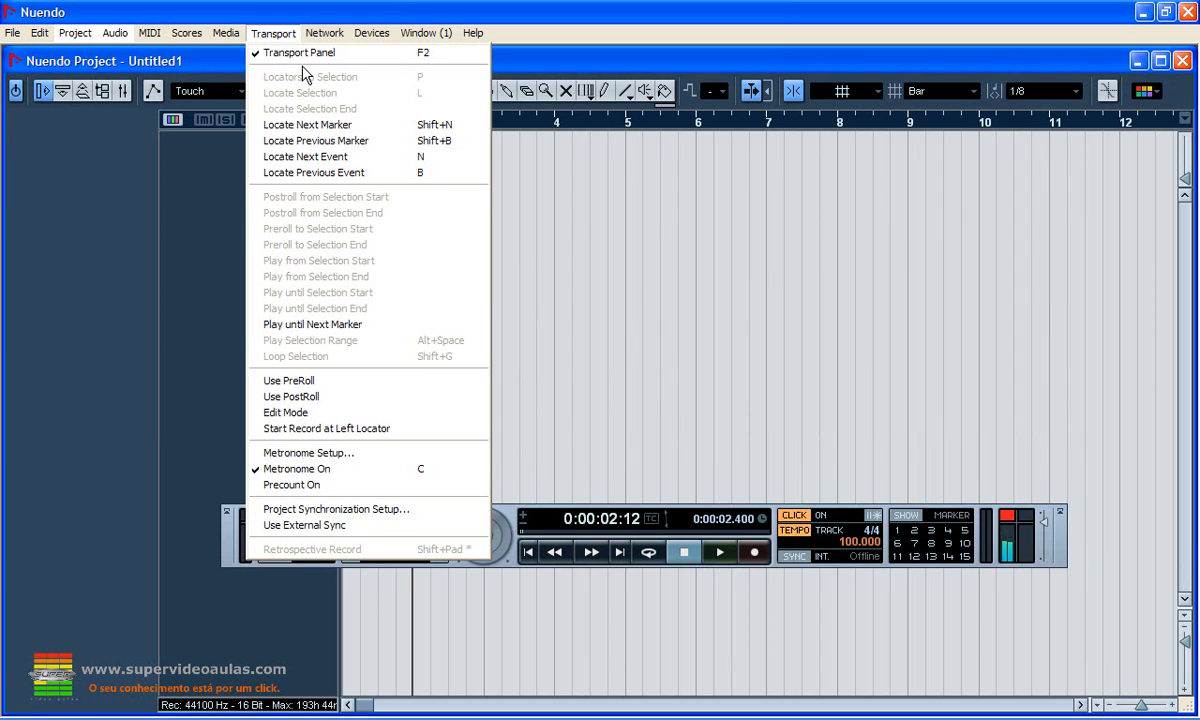
click(624, 281)
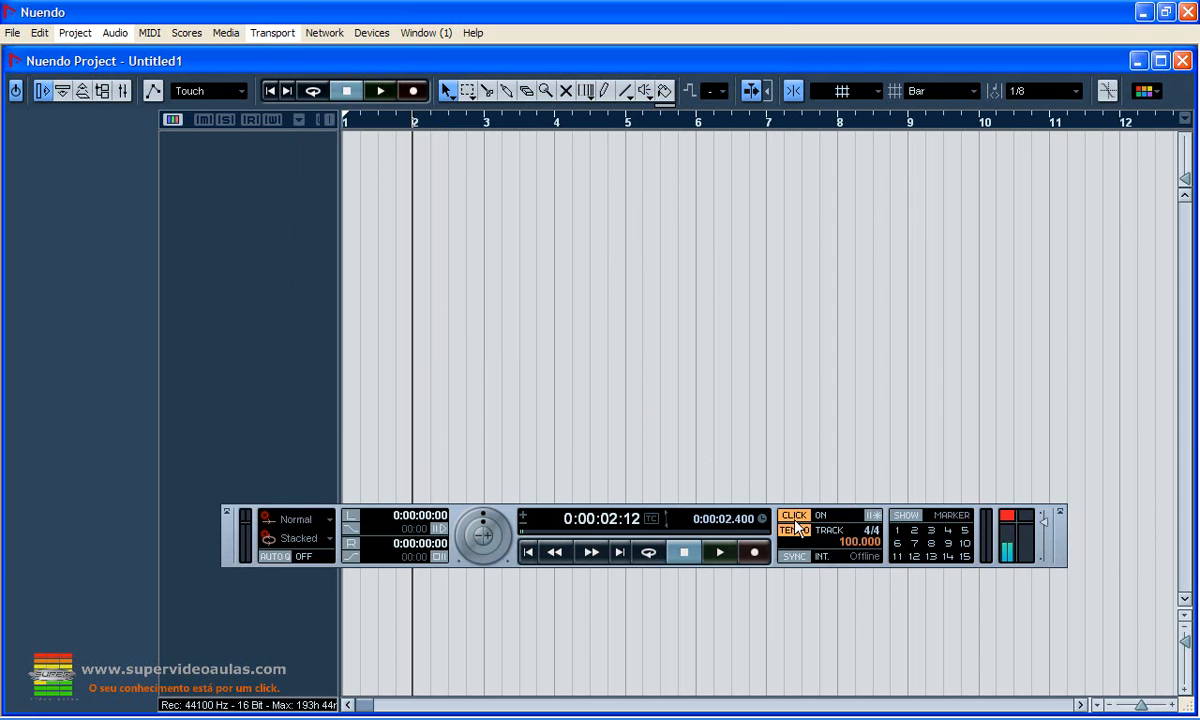
click(875, 516)
Step: Add a mono audio track to the project and increase its height
right_click(221, 167)
click(245, 168)
click(643, 396)
drag(233, 165, 237, 243)
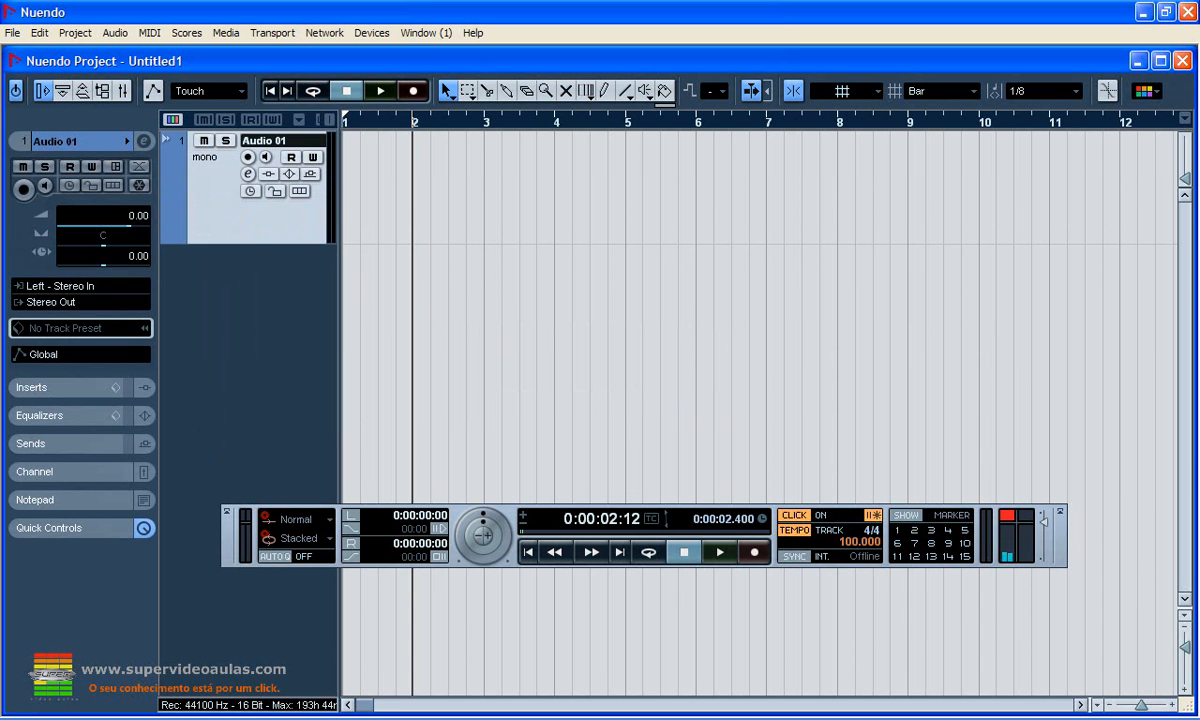
Step: Arm the mono audio track and record a short take from bar 2 with the precount
click(247, 157)
click(412, 91)
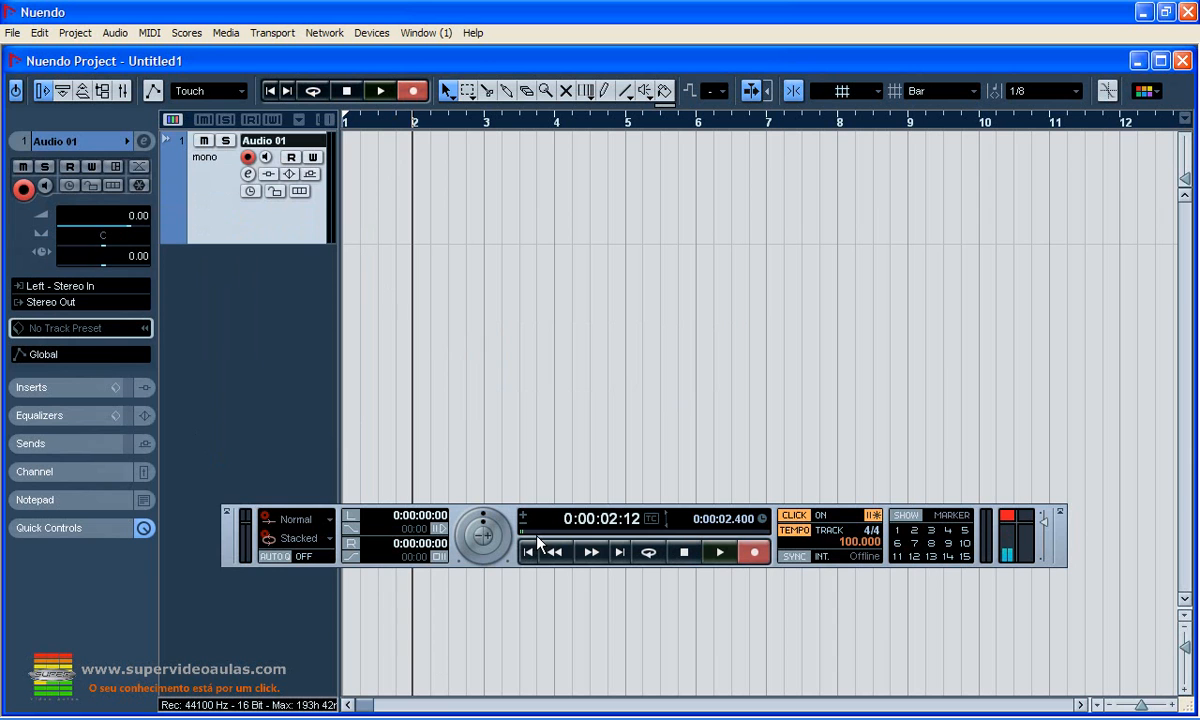
click(346, 91)
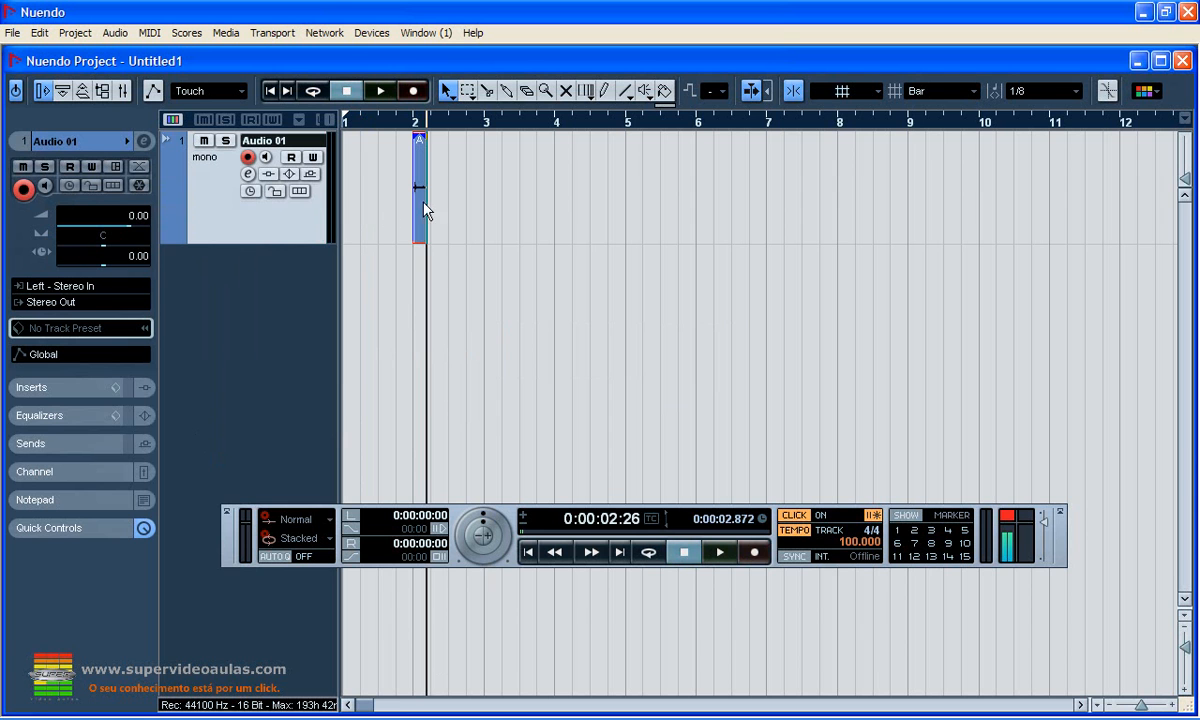
Step: Lower the number of precount bars in the Metronome Setup and accept the change
click(271, 35)
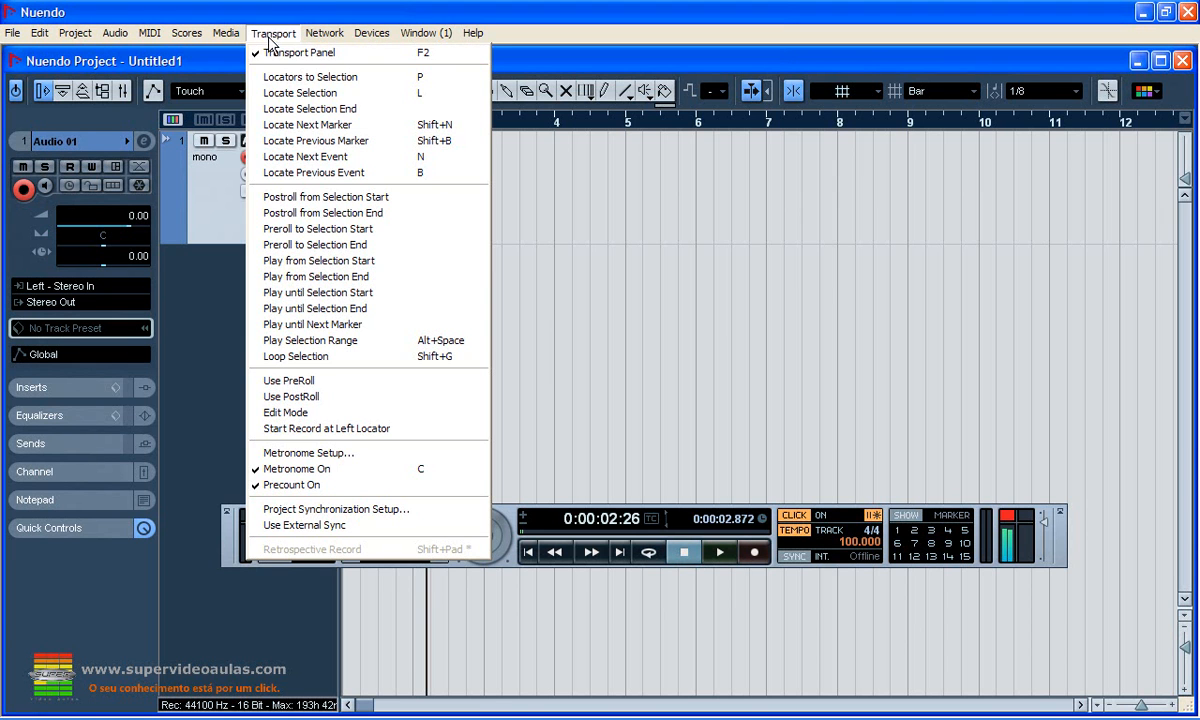
click(363, 450)
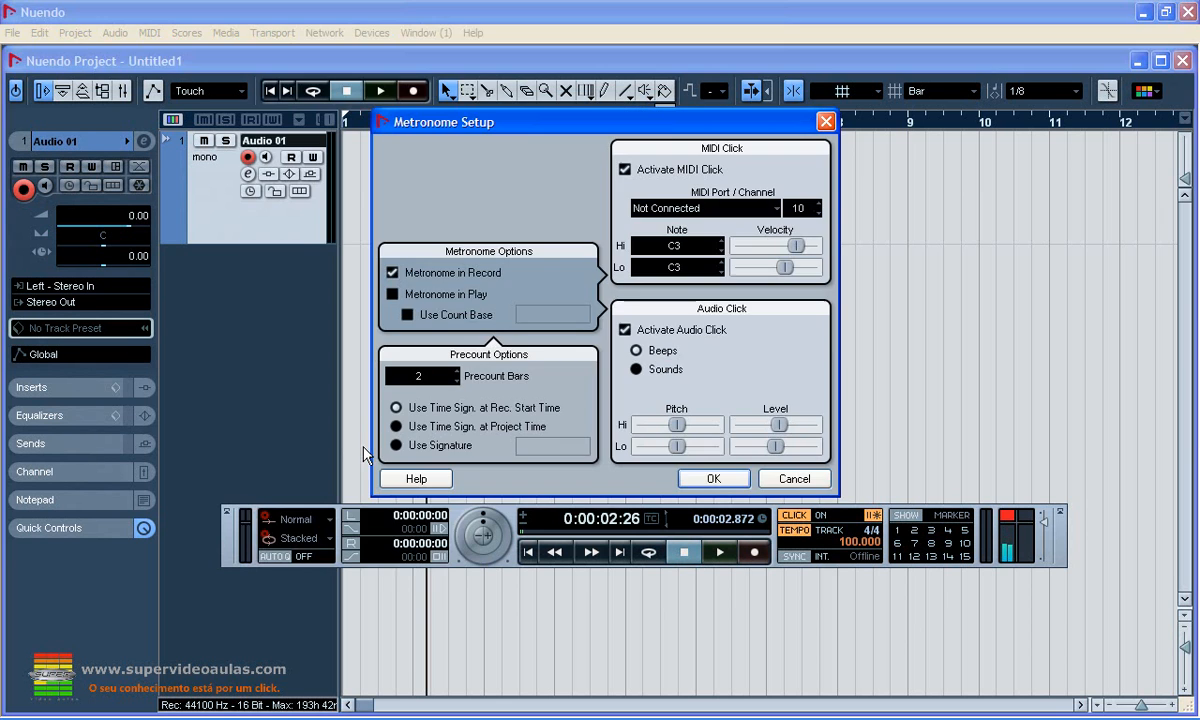
click(457, 381)
click(719, 472)
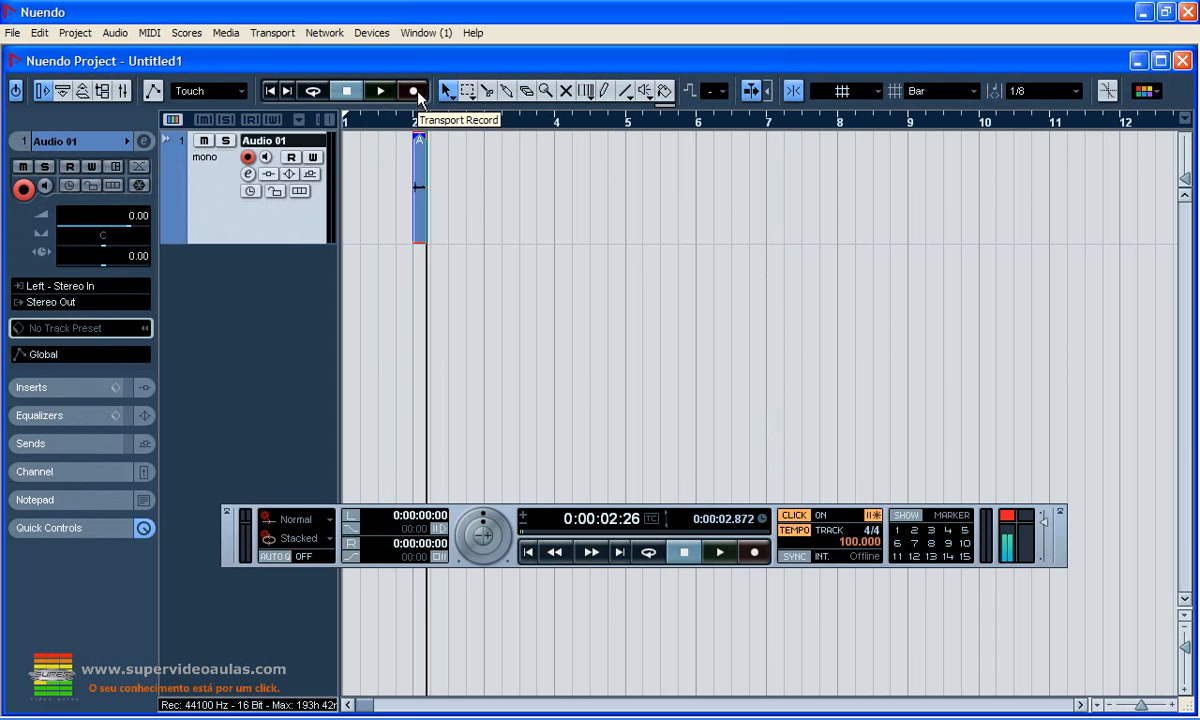
Step: Record another short take on the mono audio track with the precount and delete the recorded events
click(413, 91)
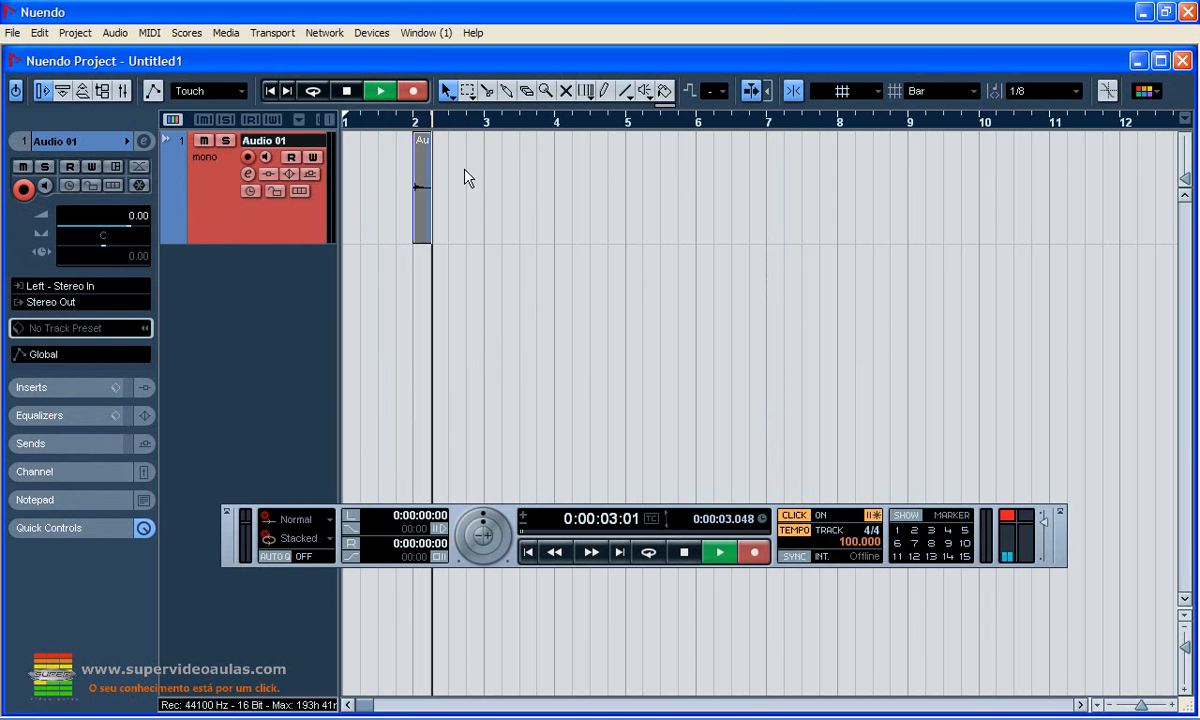
click(346, 91)
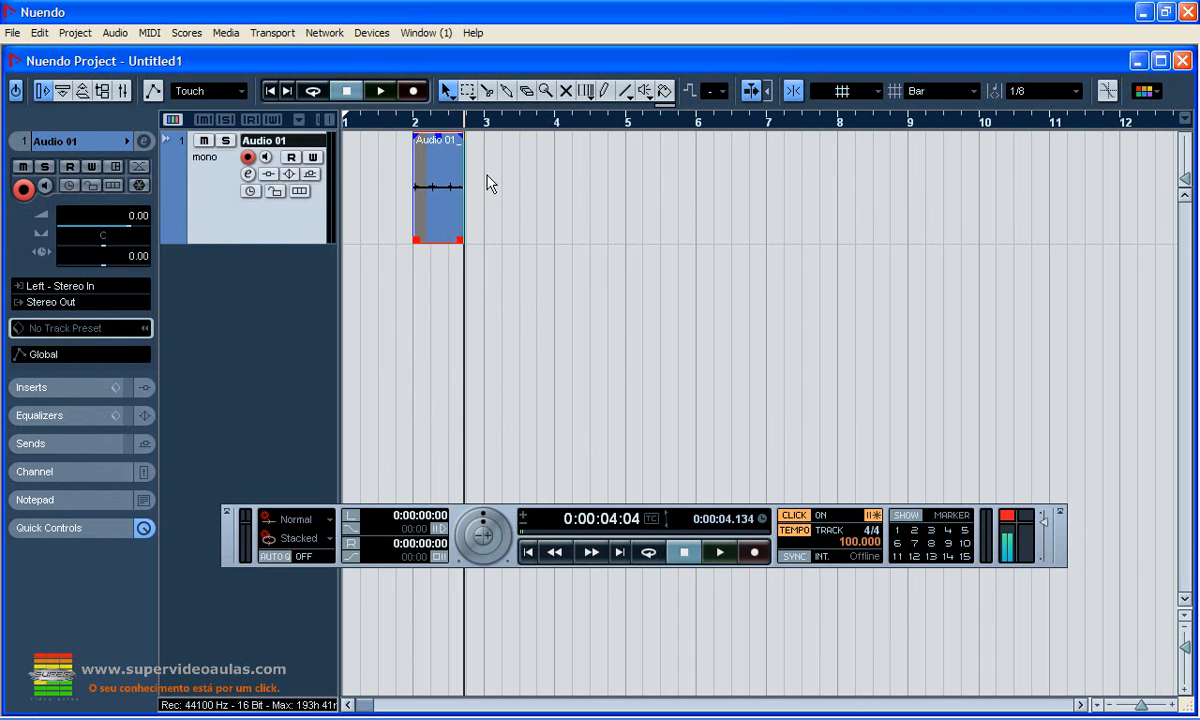
key(Delete)
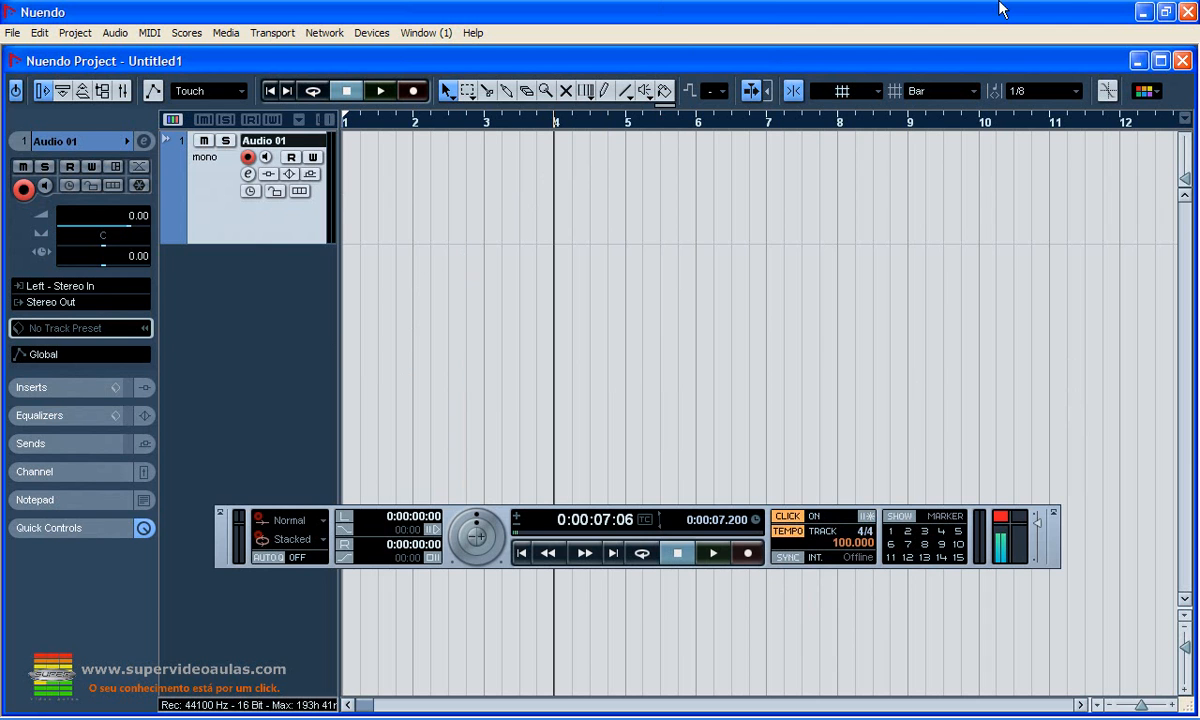
Step: Maximize the project window and switch input monitoring of the mono audio track on and off again
click(1161, 61)
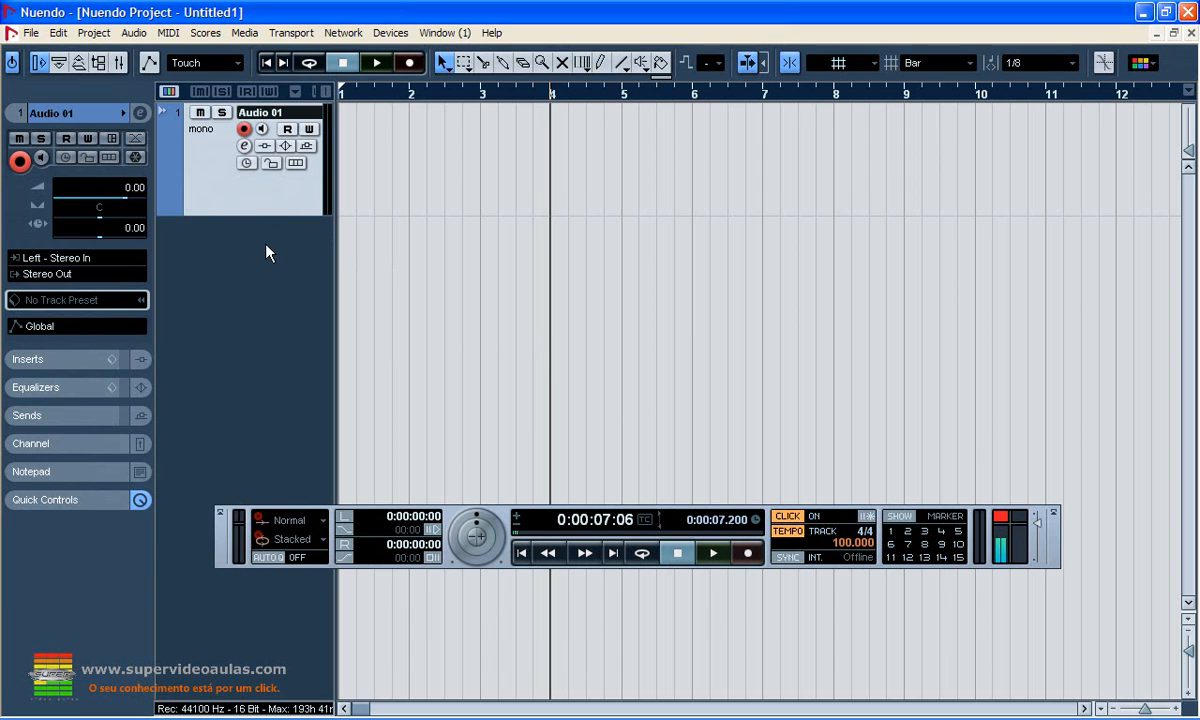
click(262, 130)
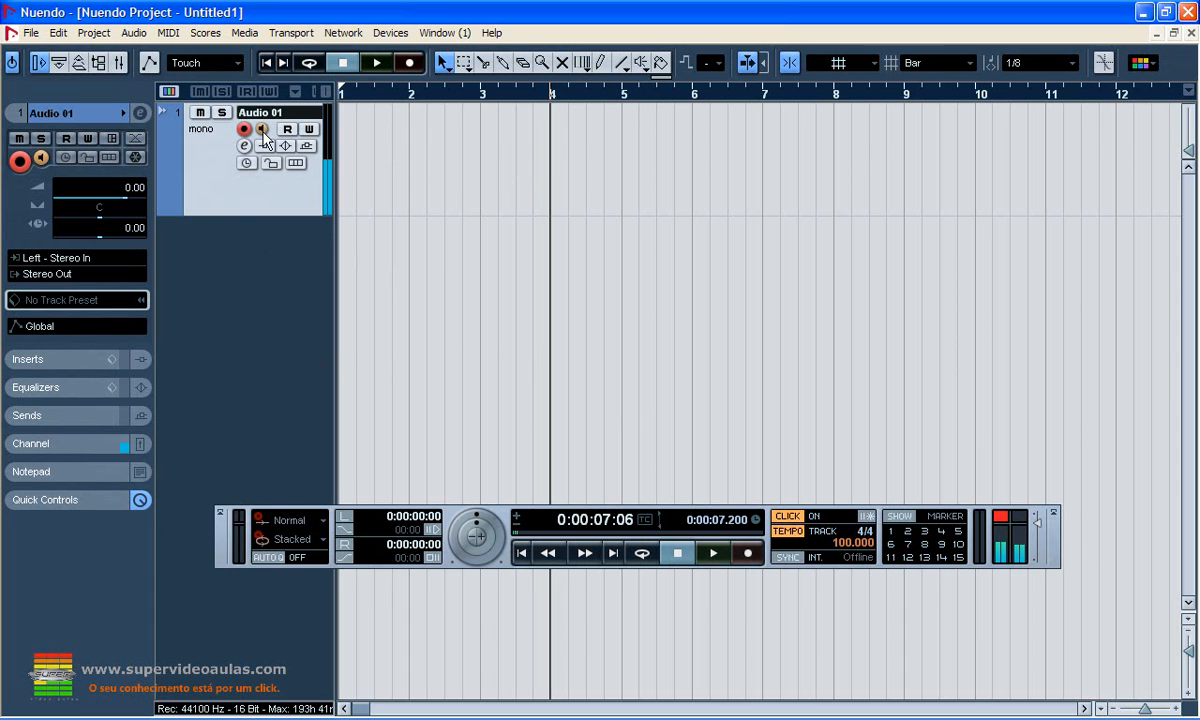
click(262, 130)
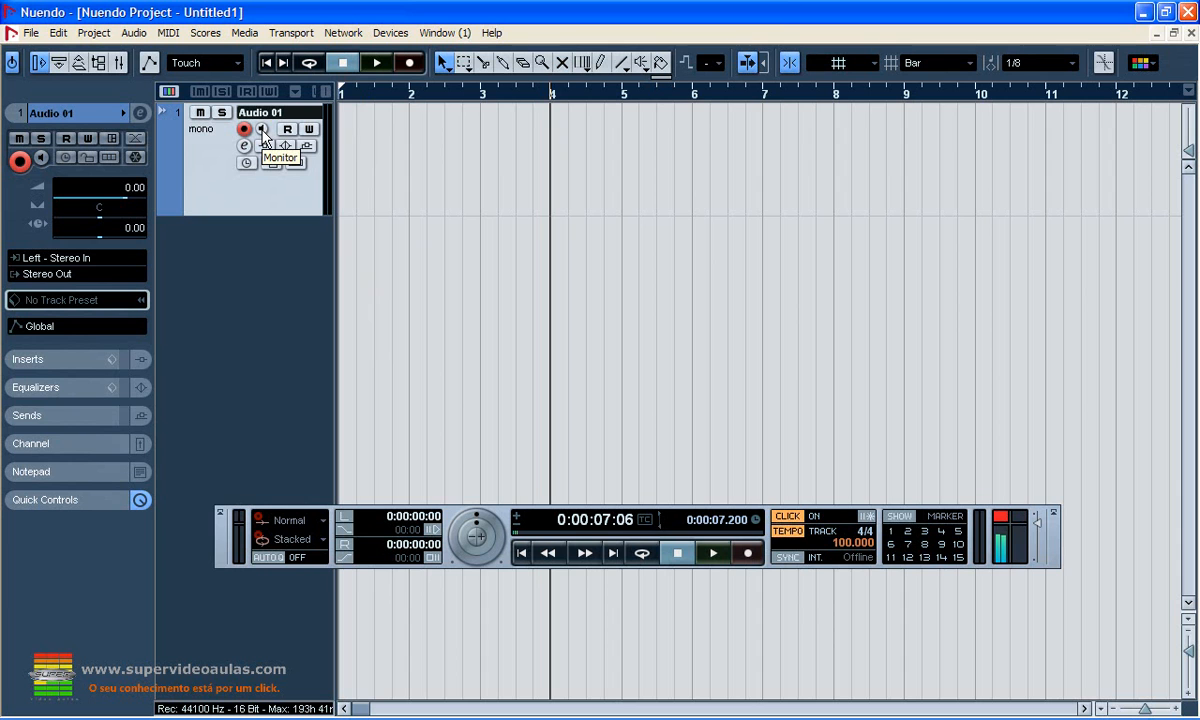
Step: Set Auto Monitoring to While Record Enabled in the VST preferences and apply it
click(27, 36)
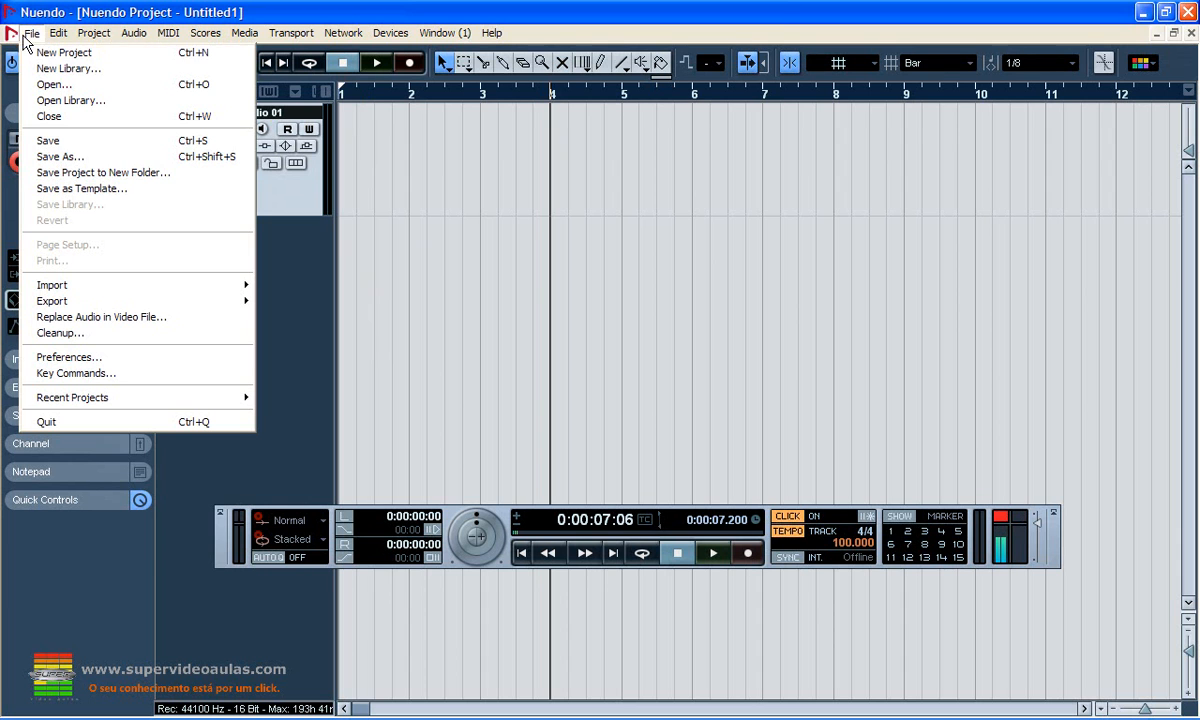
click(128, 365)
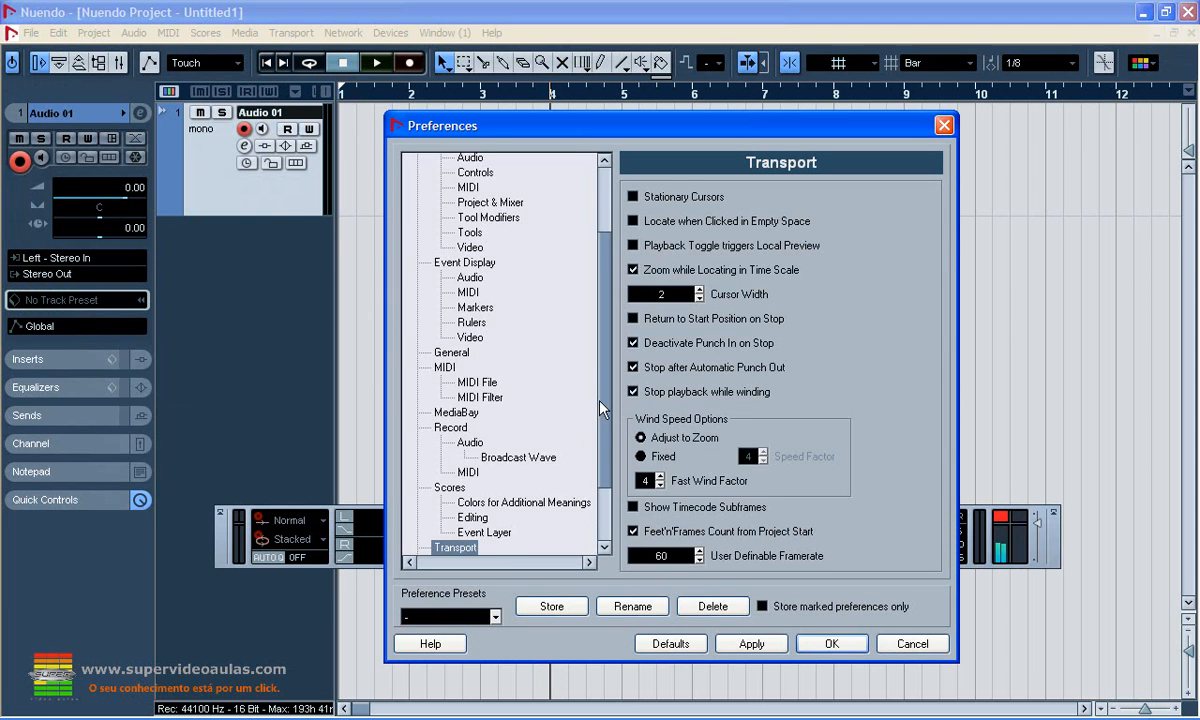
scroll(599, 421, down, 1)
scroll(601, 423, down, 1)
click(443, 496)
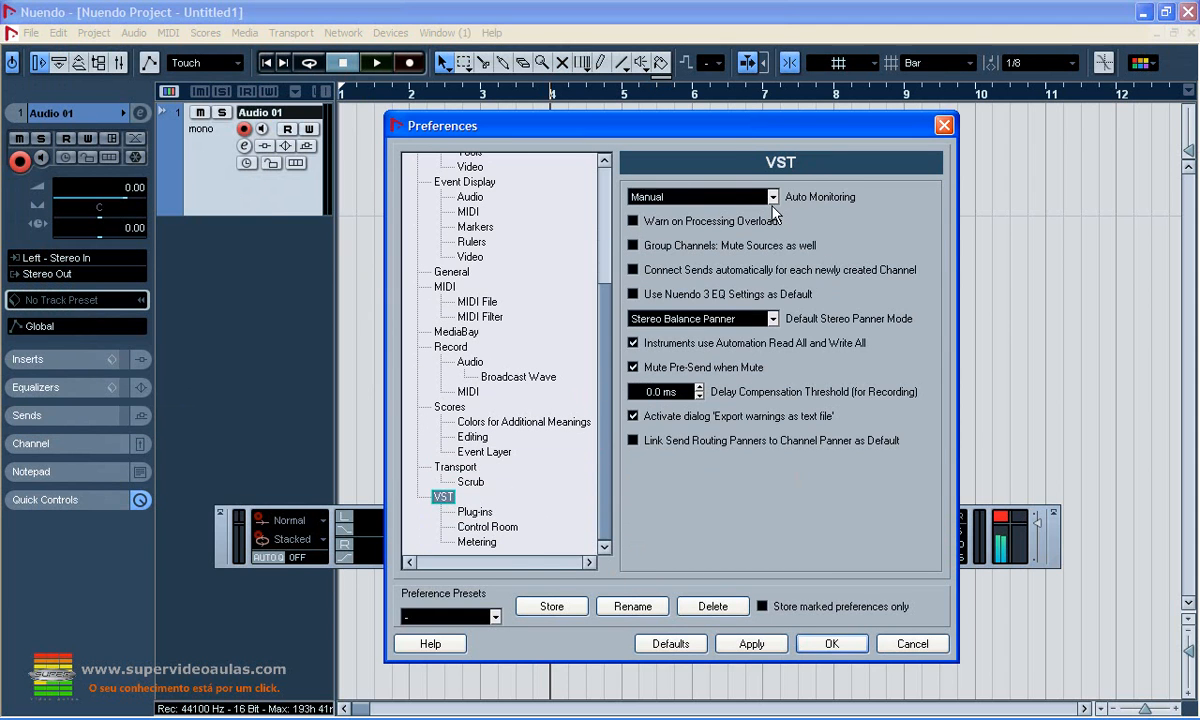
click(725, 197)
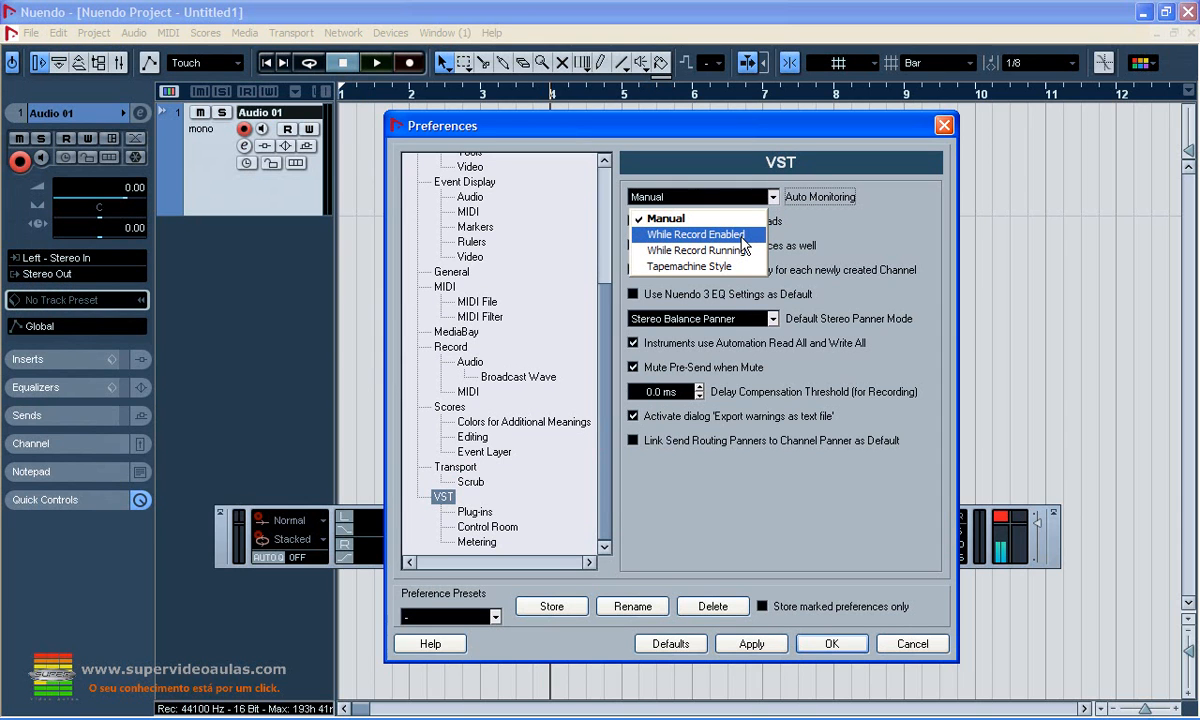
click(740, 235)
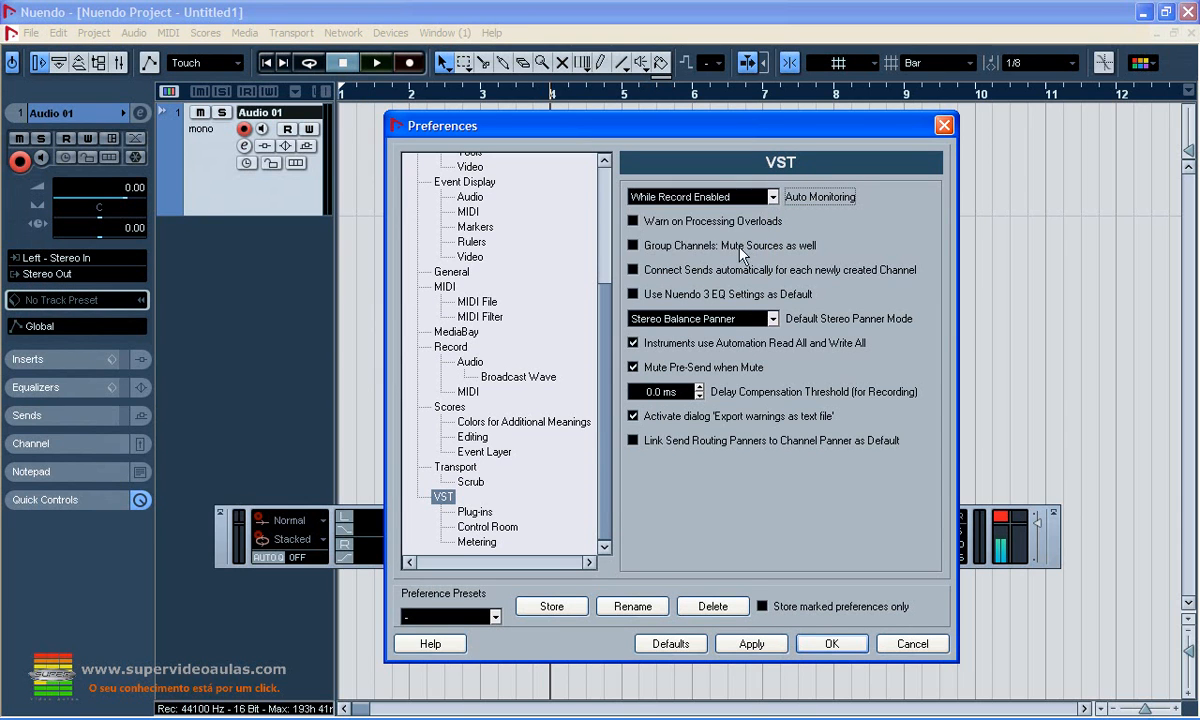
click(760, 648)
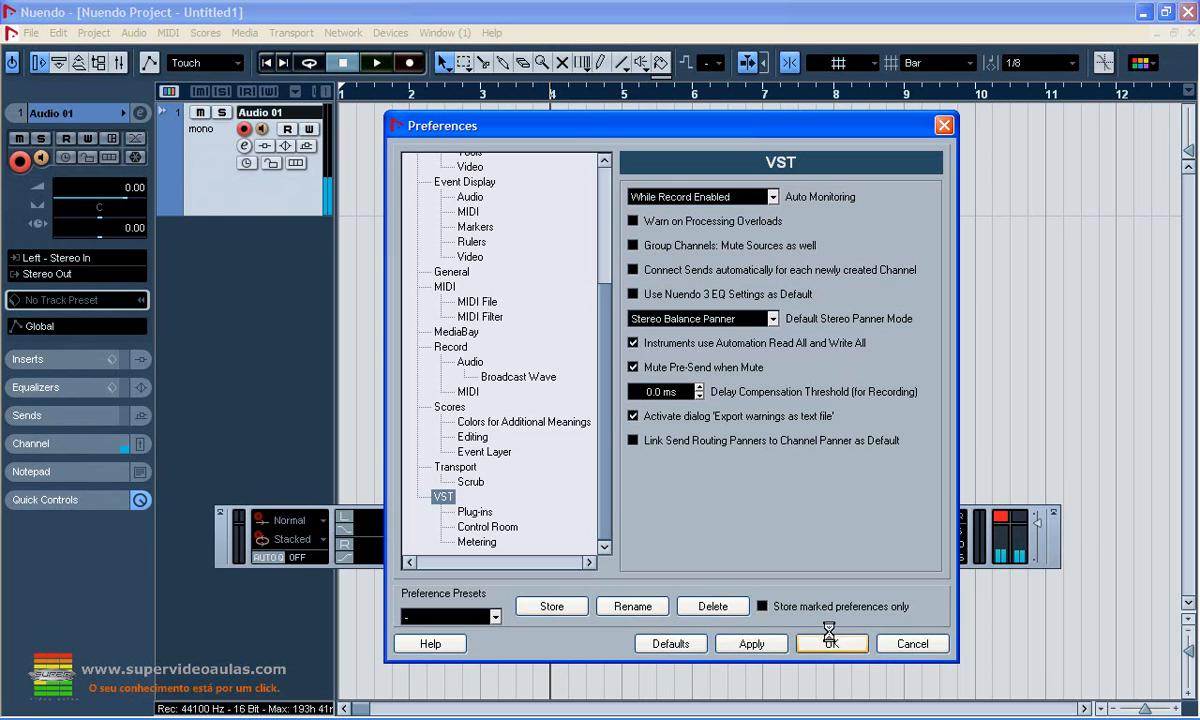
click(833, 643)
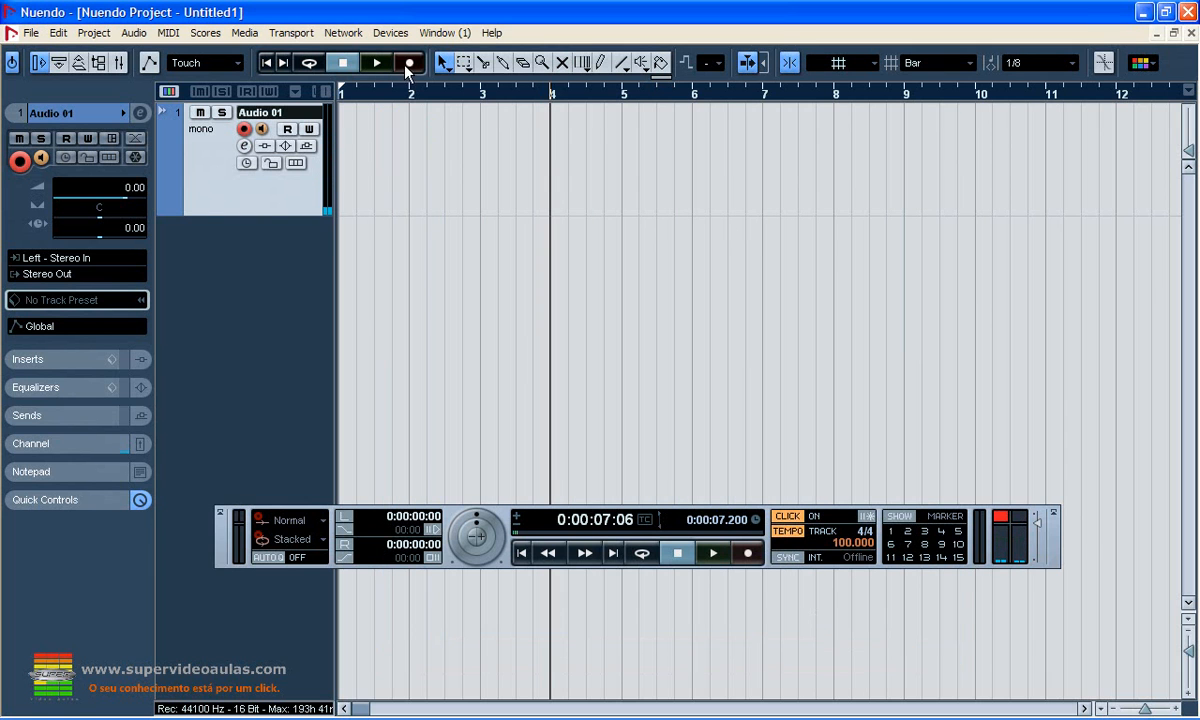
Step: Disarm and rearm the mono audio track repeatedly to test the automatic monitoring, leaving it disarmed
click(244, 130)
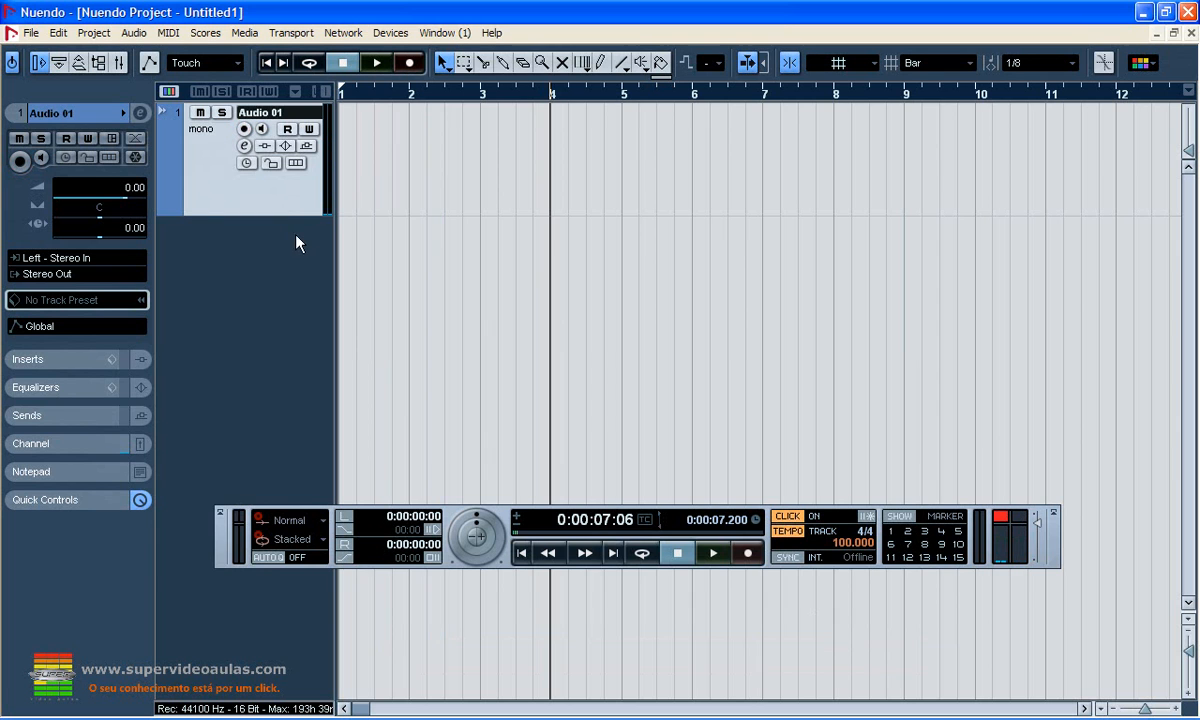
click(245, 131)
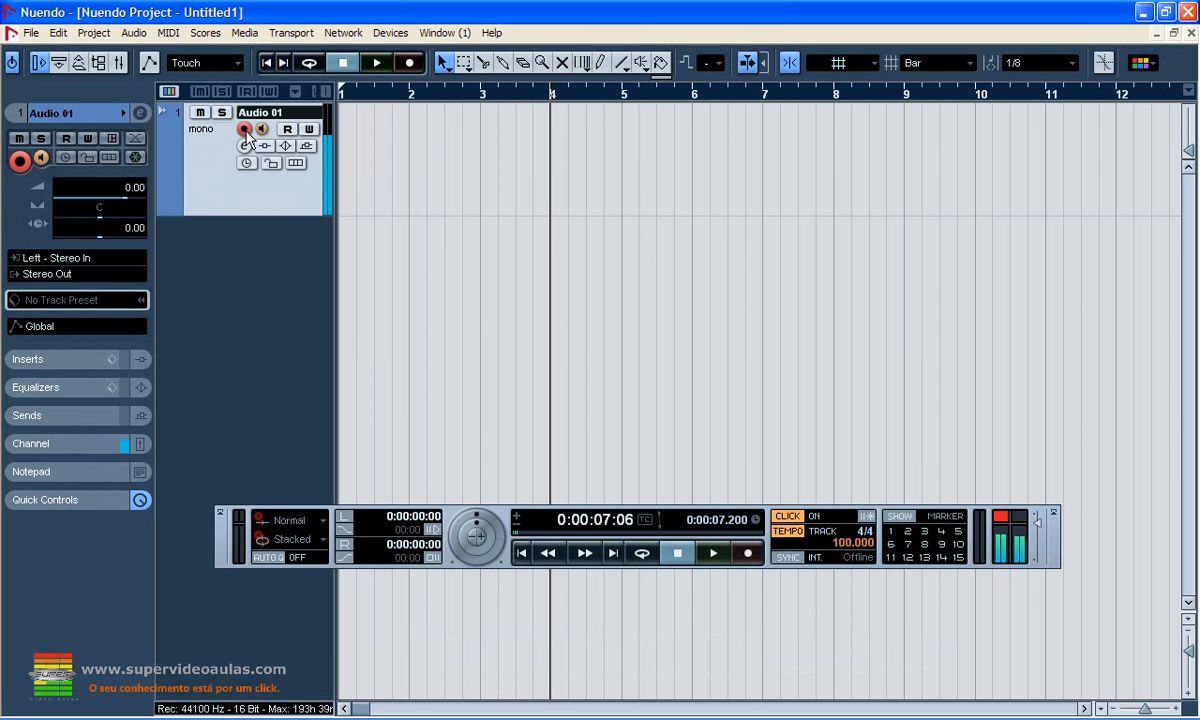
click(246, 132)
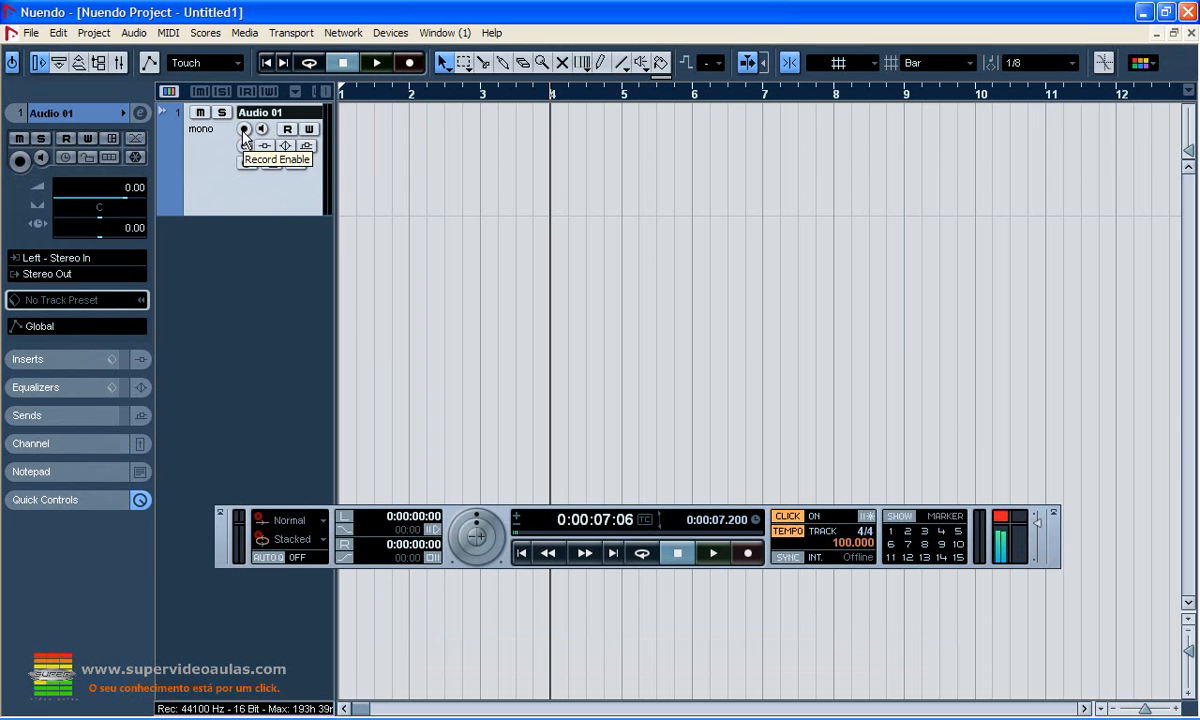
click(245, 131)
click(245, 131)
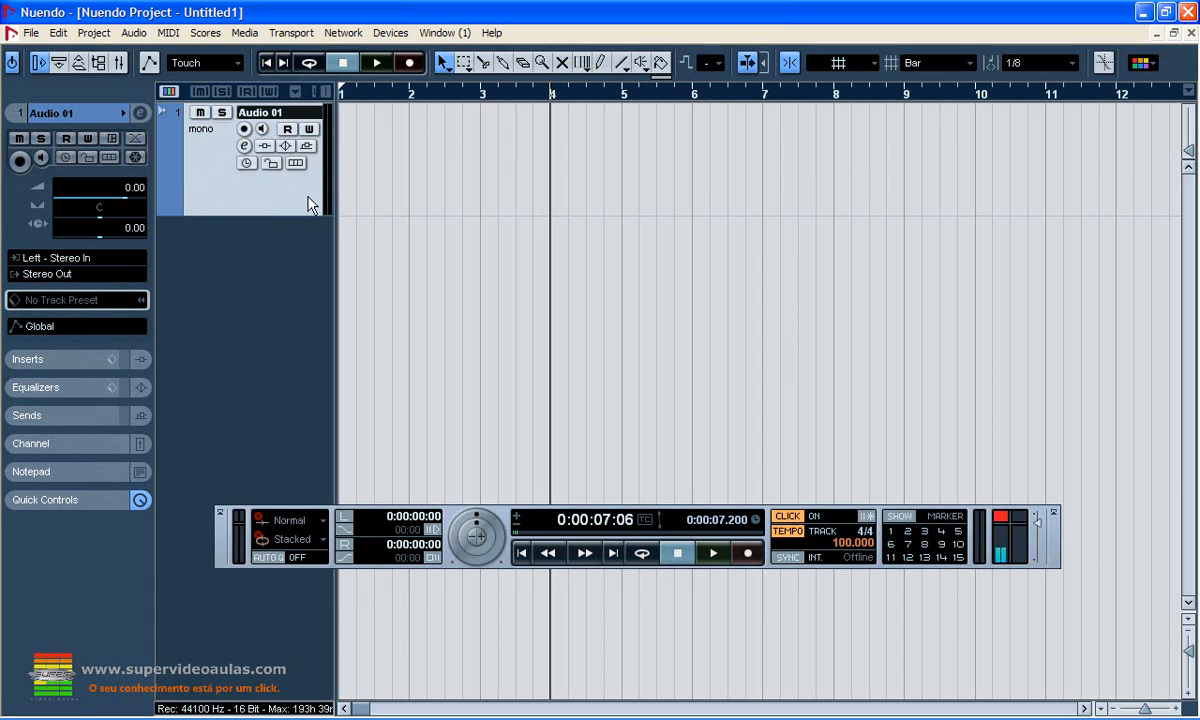
click(243, 130)
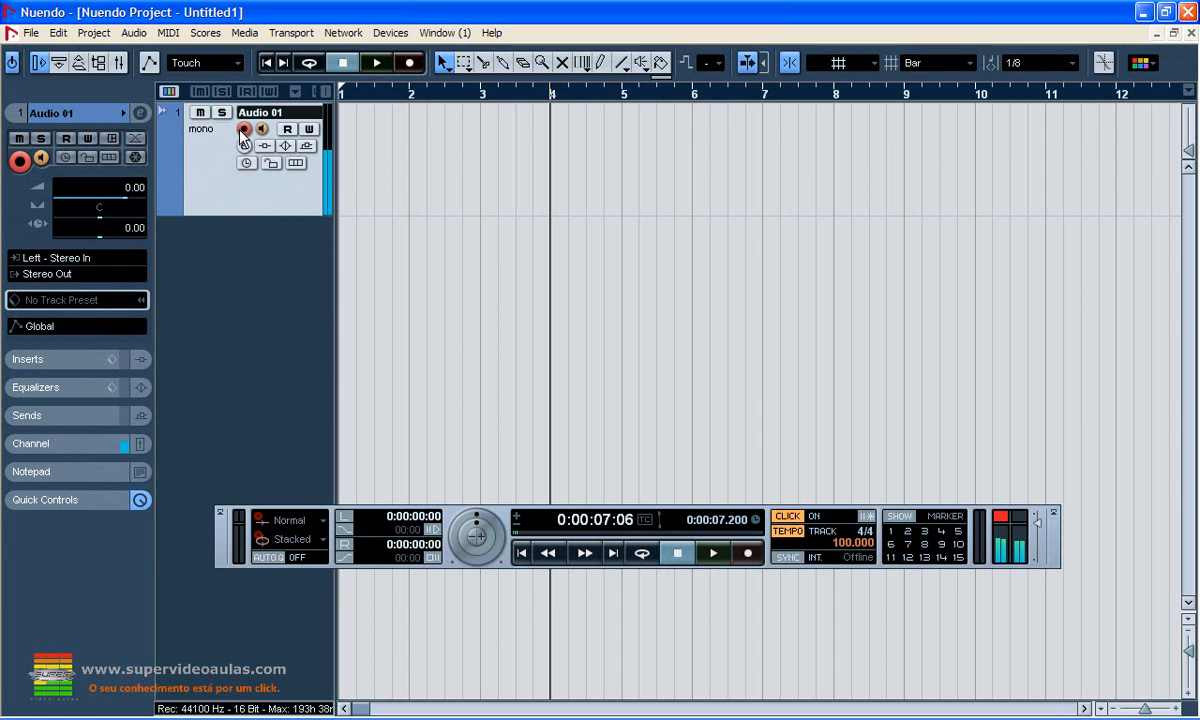
click(243, 130)
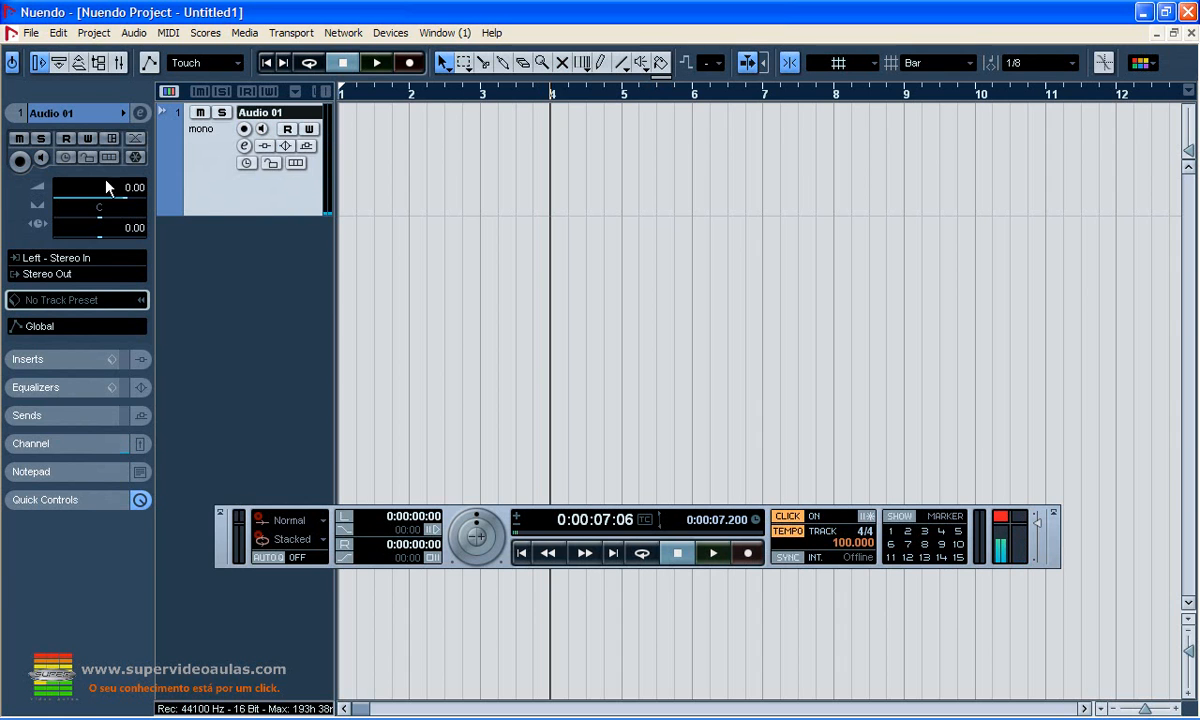
Step: Set Auto Monitoring to Manual in the VST preferences and accept the change
click(31, 33)
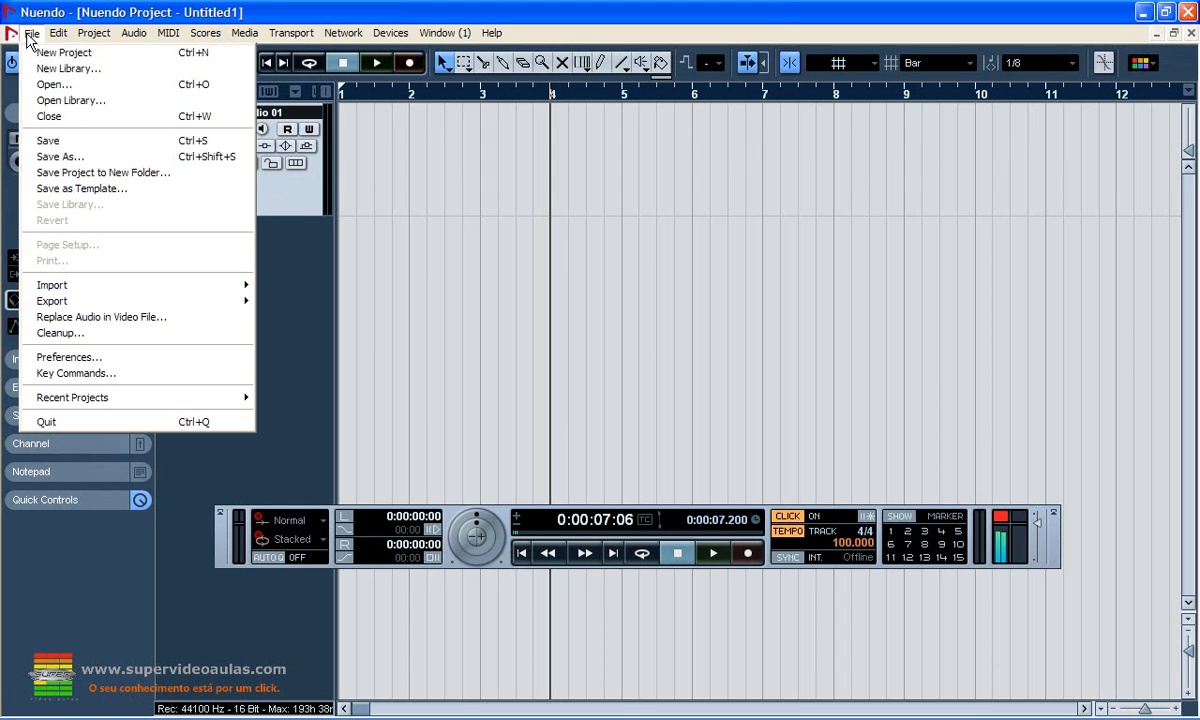
click(82, 360)
click(773, 198)
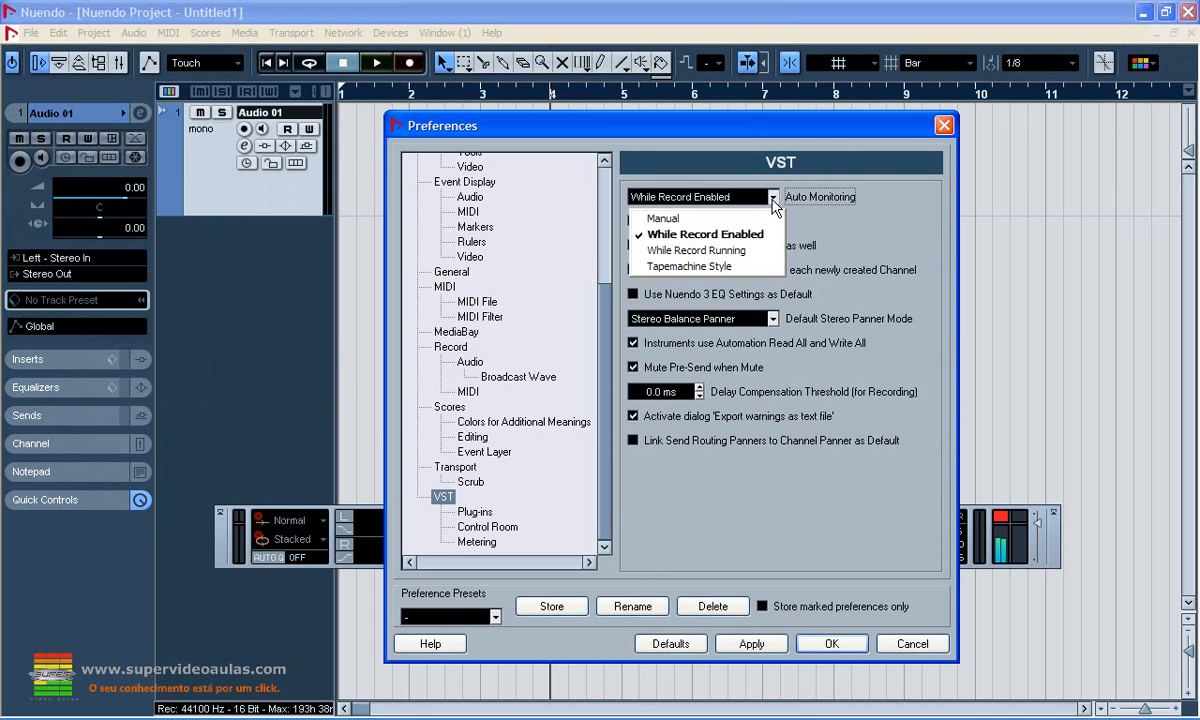
click(668, 218)
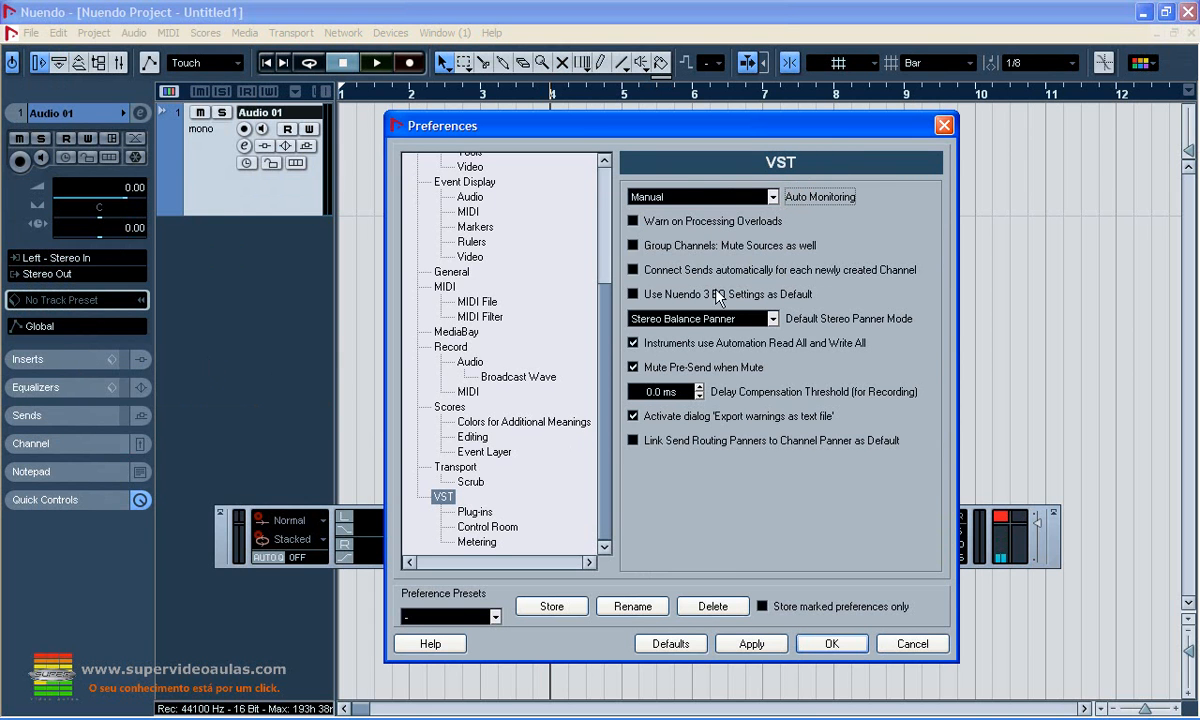
click(849, 650)
Step: Arm the mono audio track for recording and check the input level of Stereo In in the Mixer
click(243, 129)
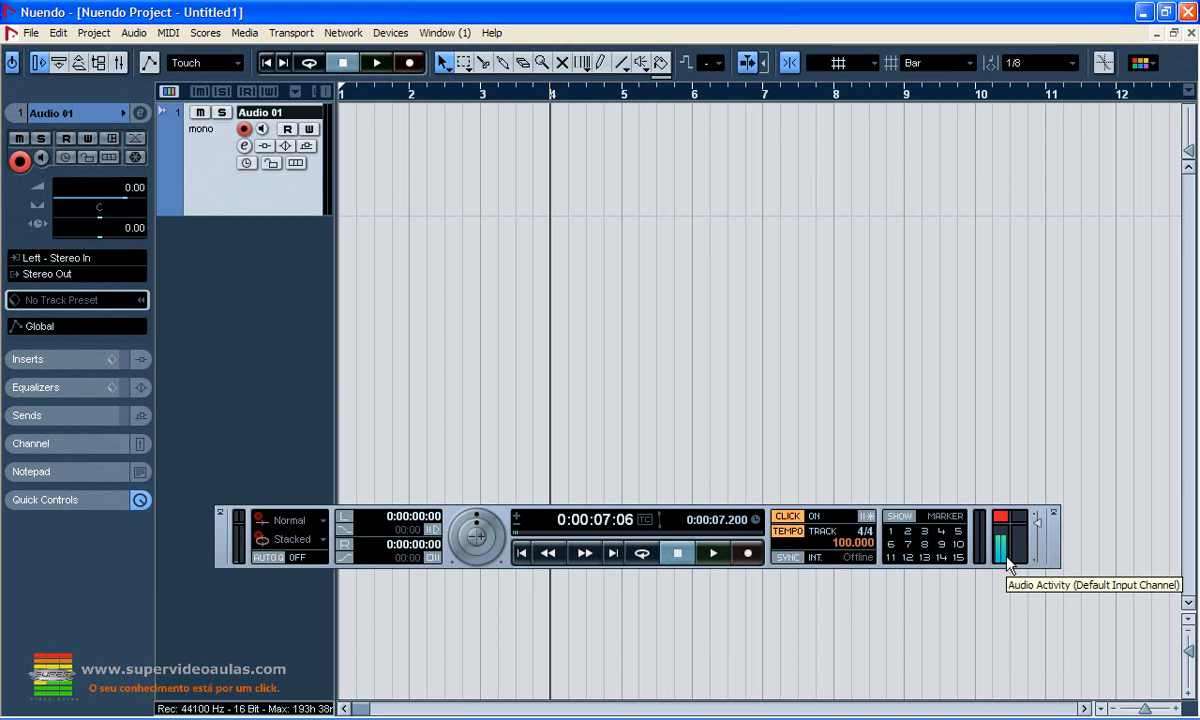
click(118, 64)
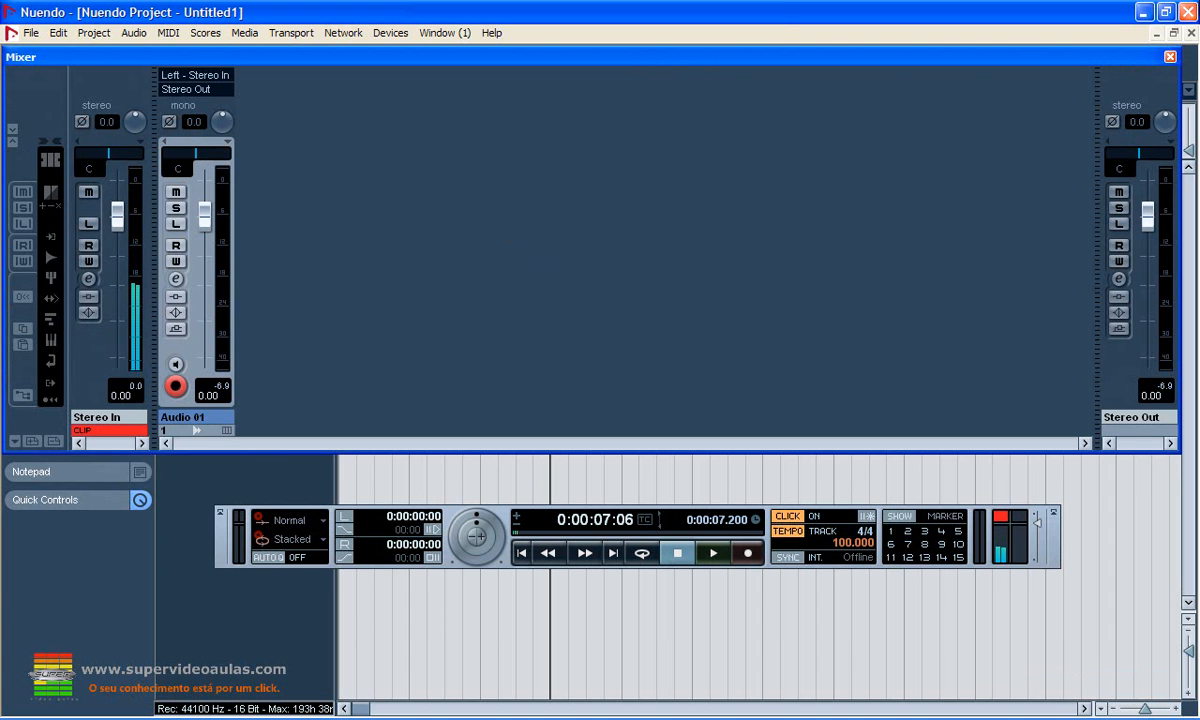
click(1171, 57)
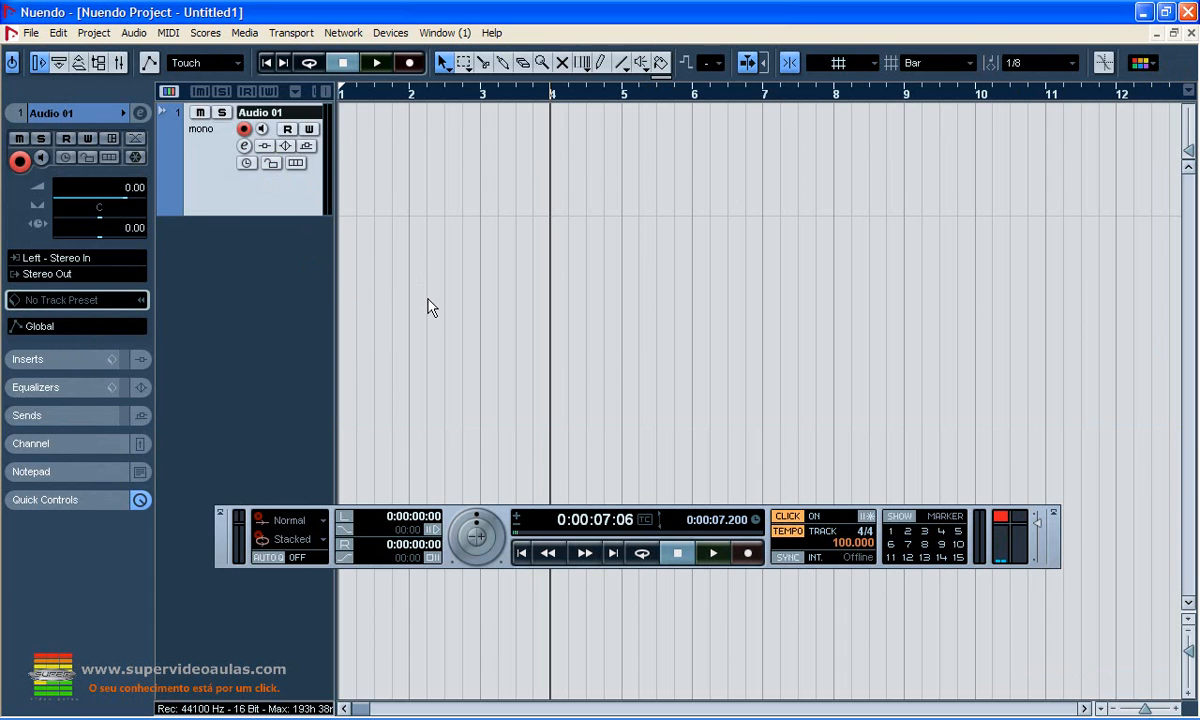
Step: Choose the Left channel of Stereo In as the input routing of the mono audio track
click(108, 252)
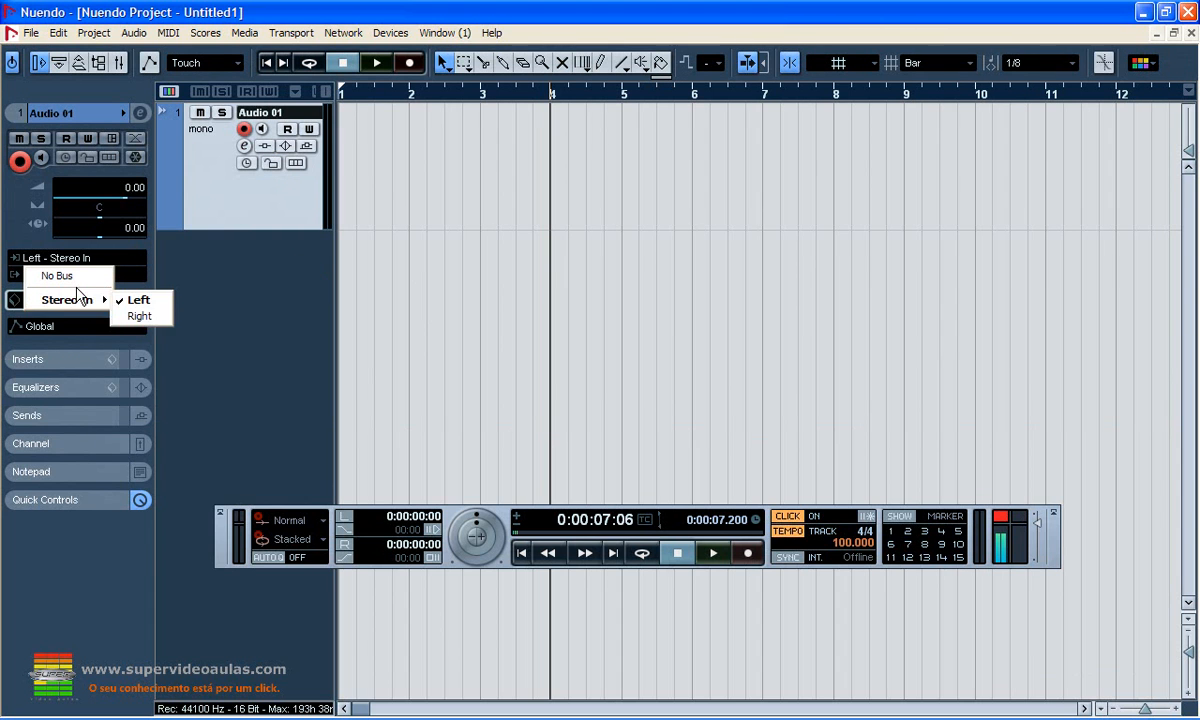
click(86, 256)
click(86, 256)
mouse_move(71, 299)
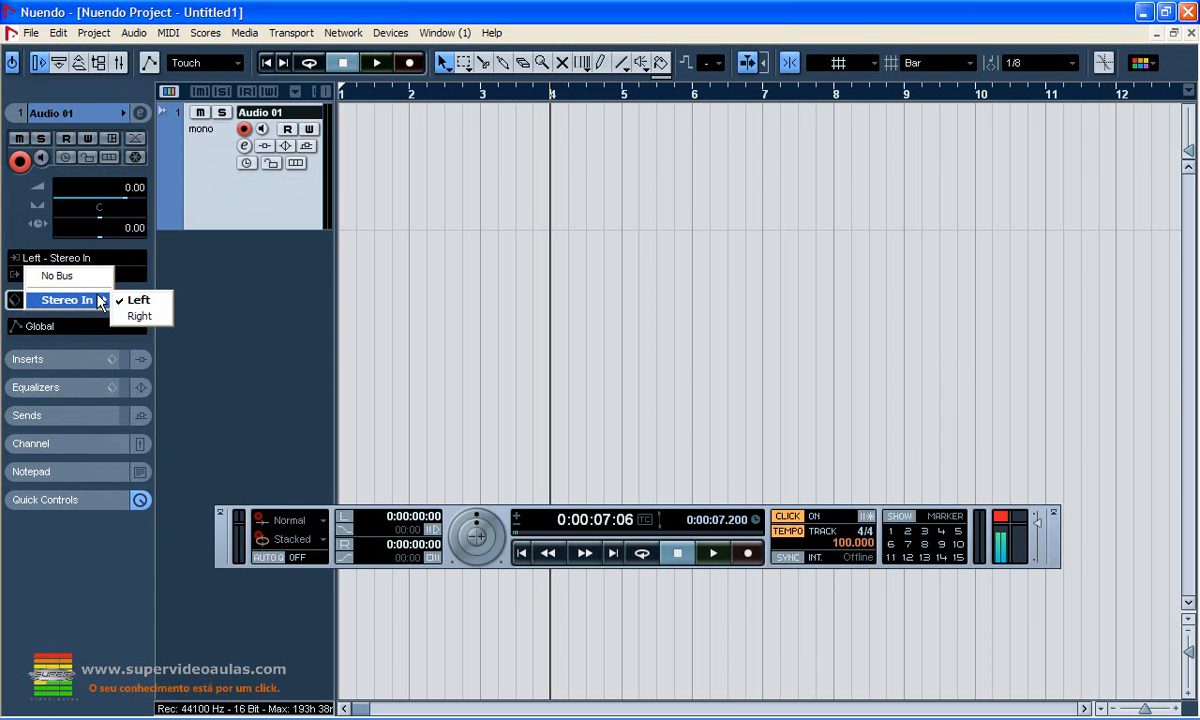
click(140, 337)
click(112, 259)
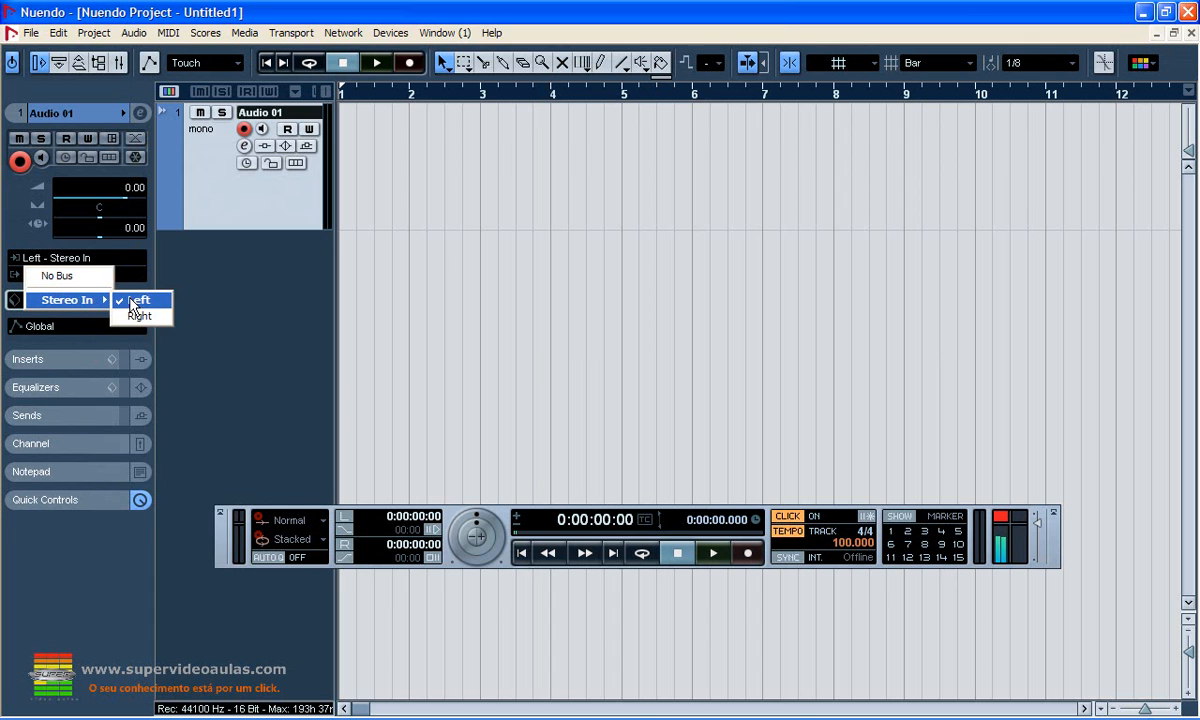
click(135, 301)
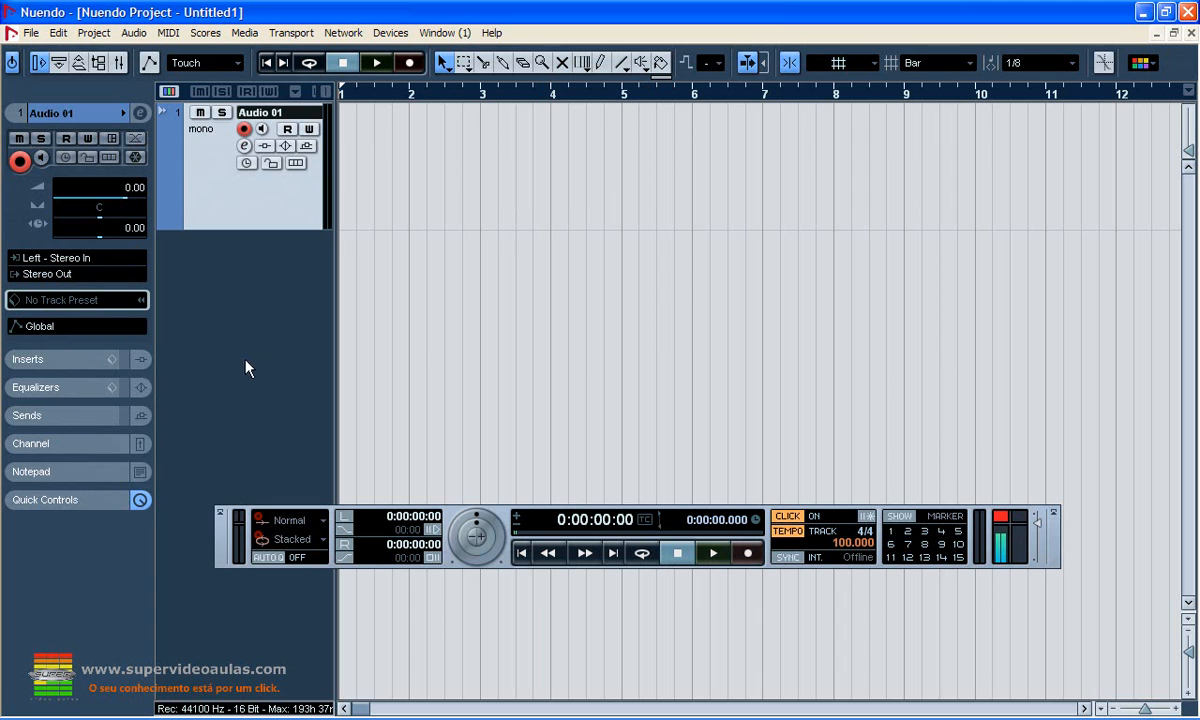
Step: Turn off the metronome click and choose Normal as the linear record mode
click(789, 517)
click(322, 521)
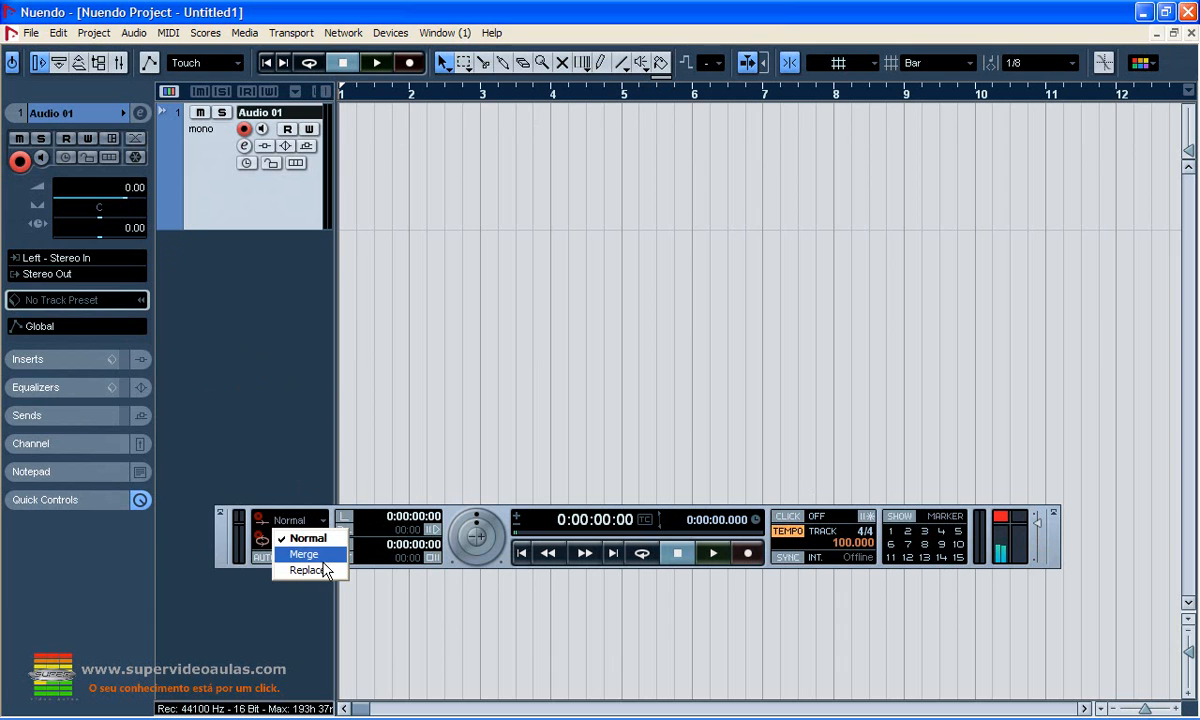
click(320, 541)
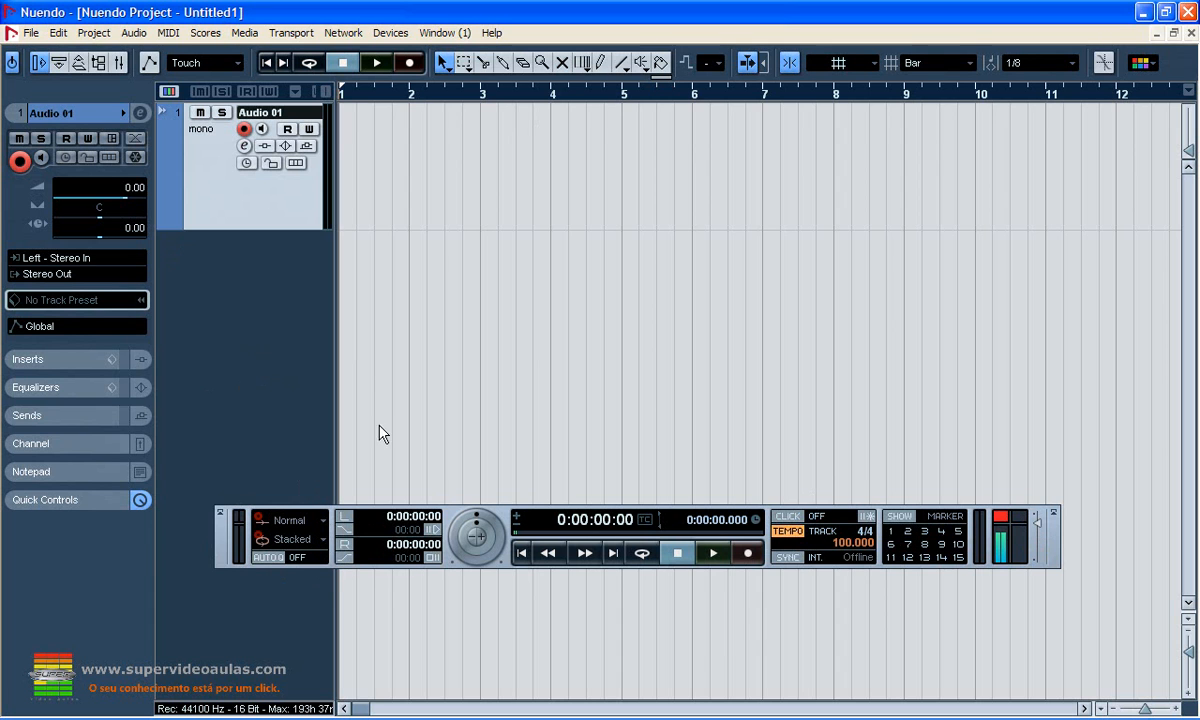
Step: Record a take of about 8 seconds on the mono audio track from the project start and play it back
click(409, 62)
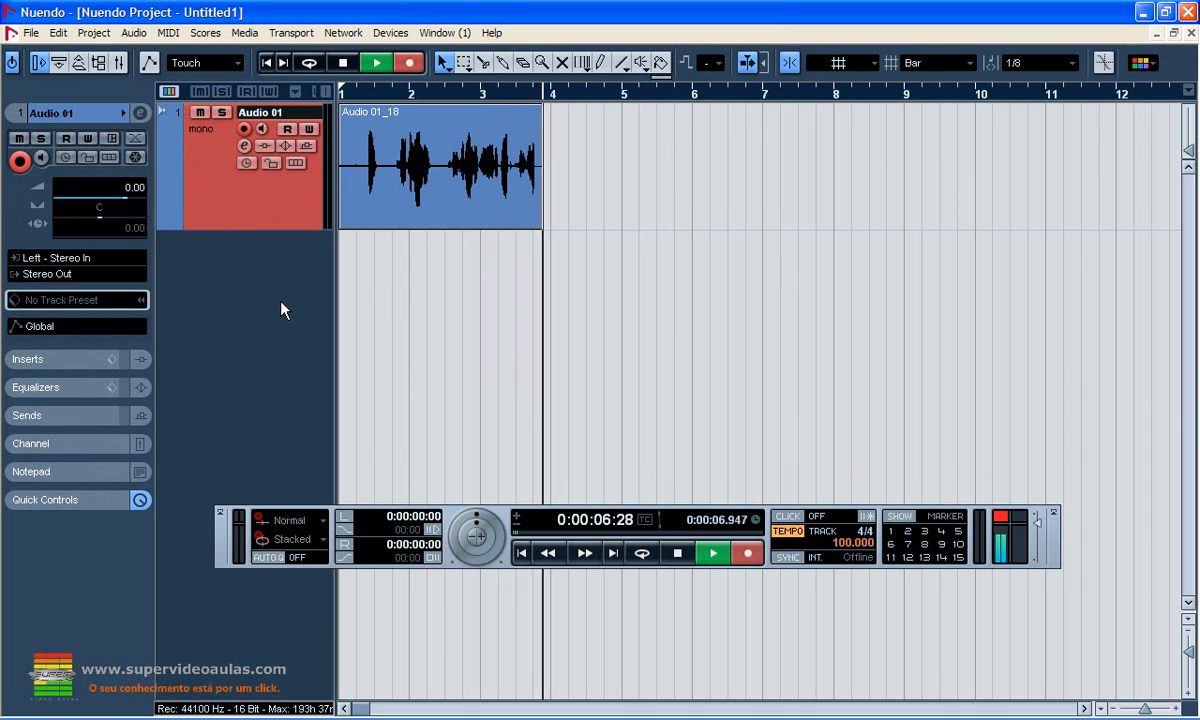
key(space)
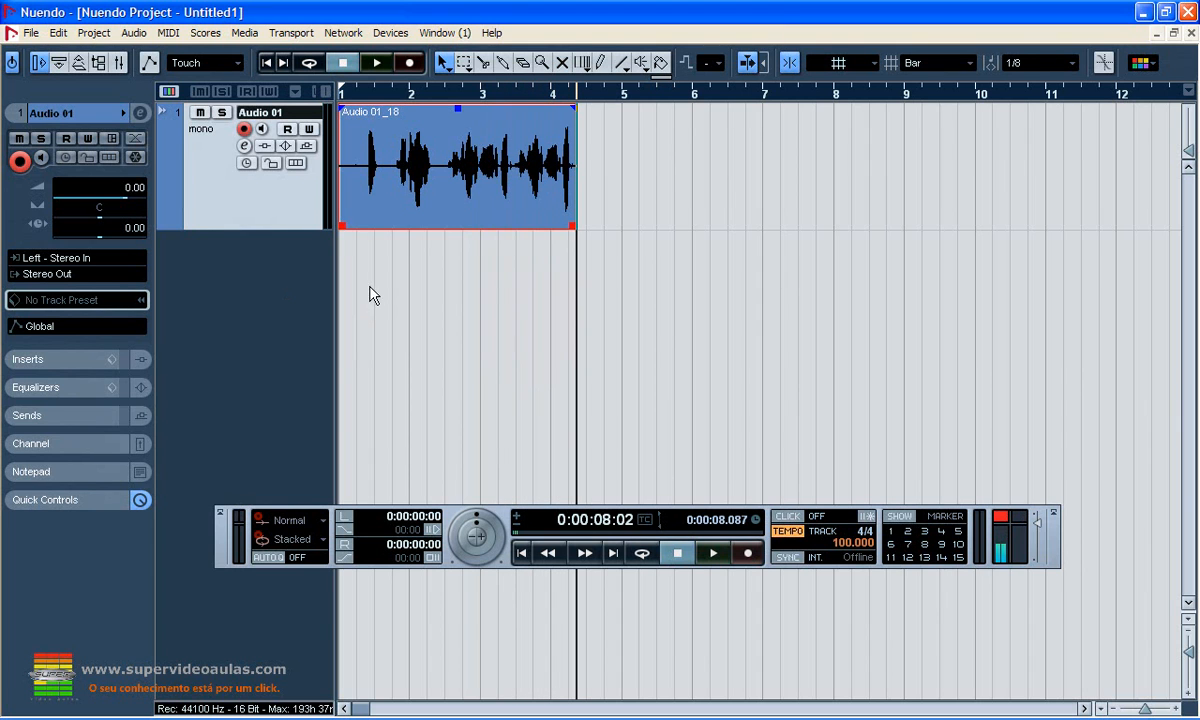
click(267, 64)
key(space)
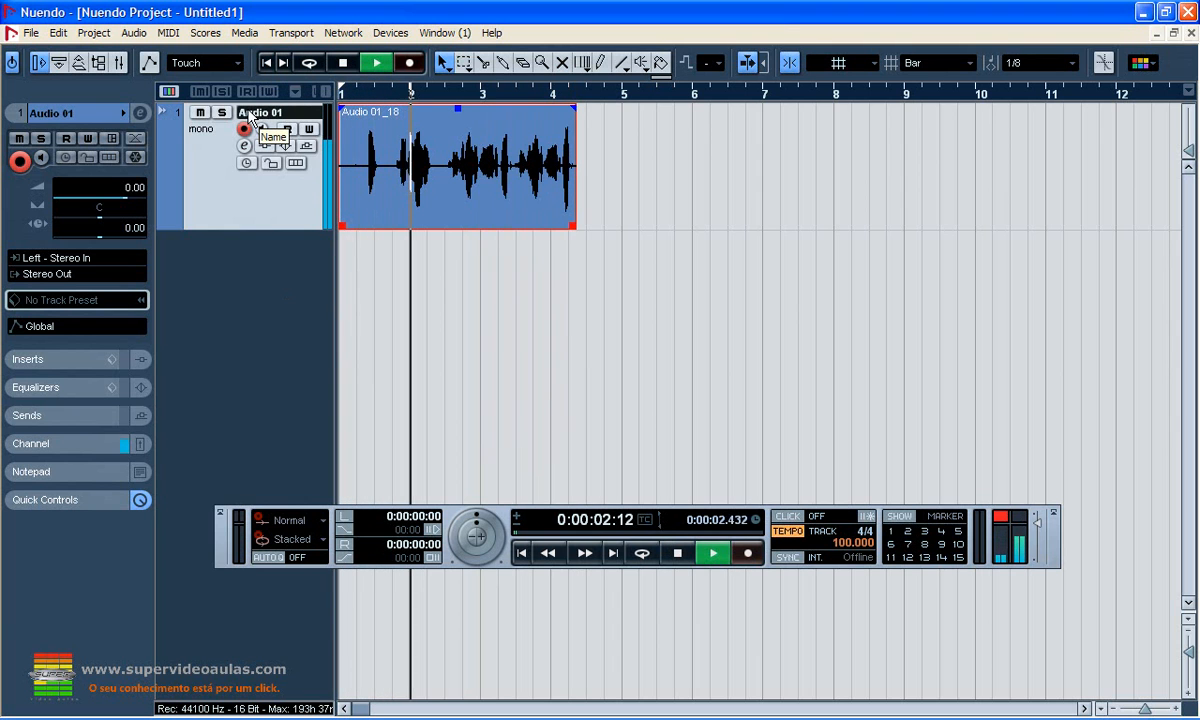
click(342, 63)
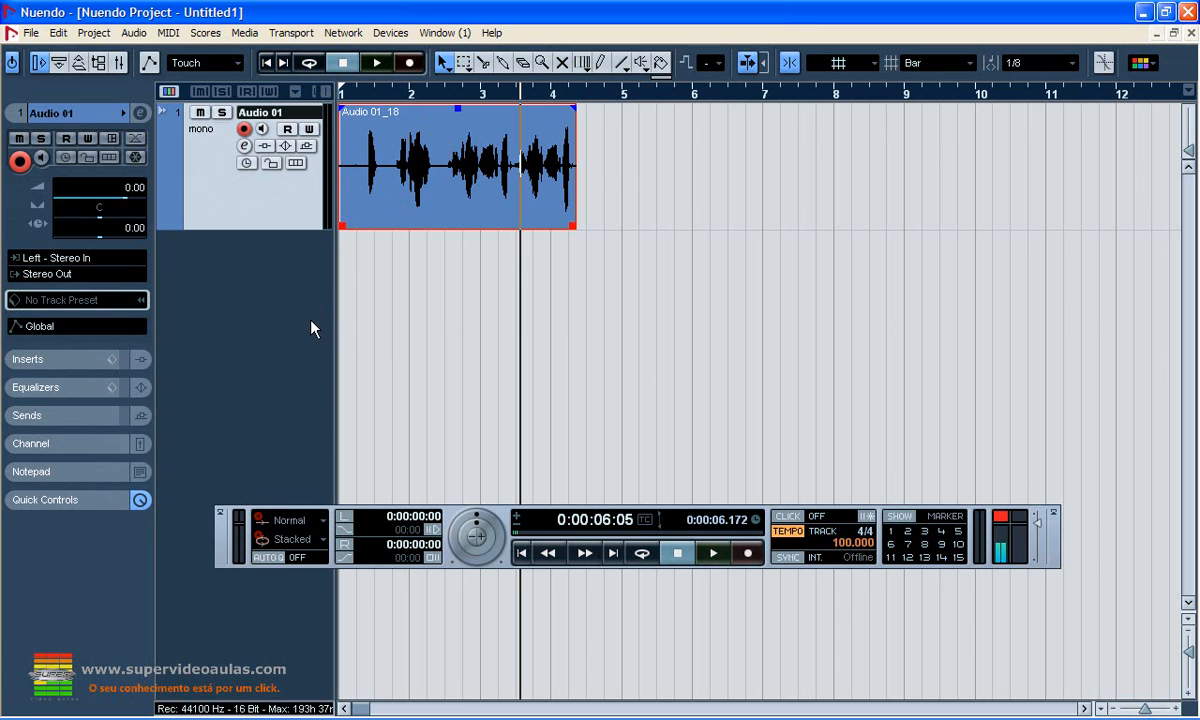
Step: Choose Merge as the linear record mode and record about 8 seconds over the first take from the project start
click(305, 520)
click(300, 551)
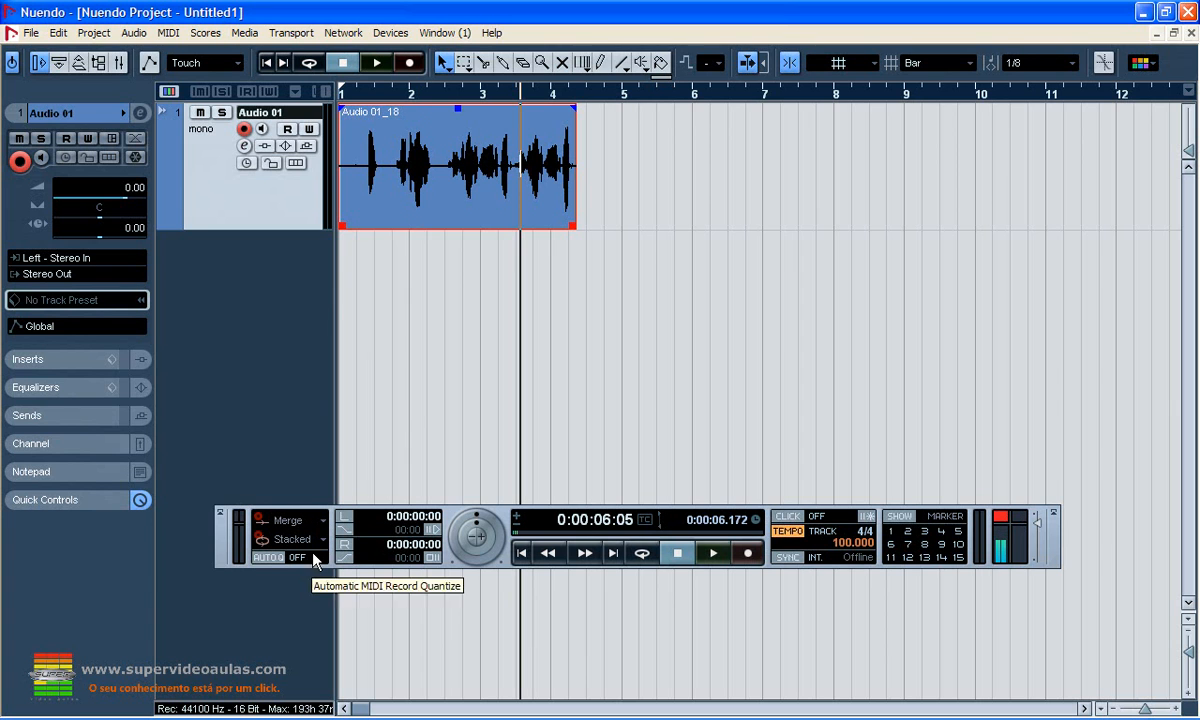
click(268, 63)
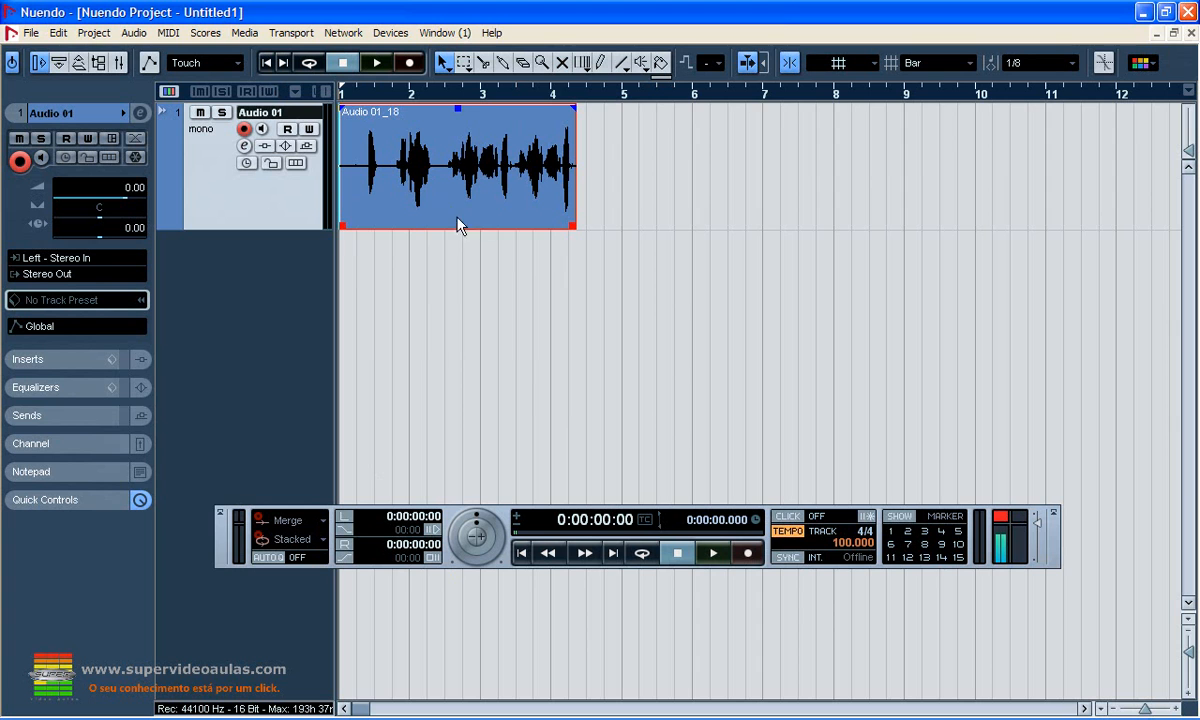
click(407, 67)
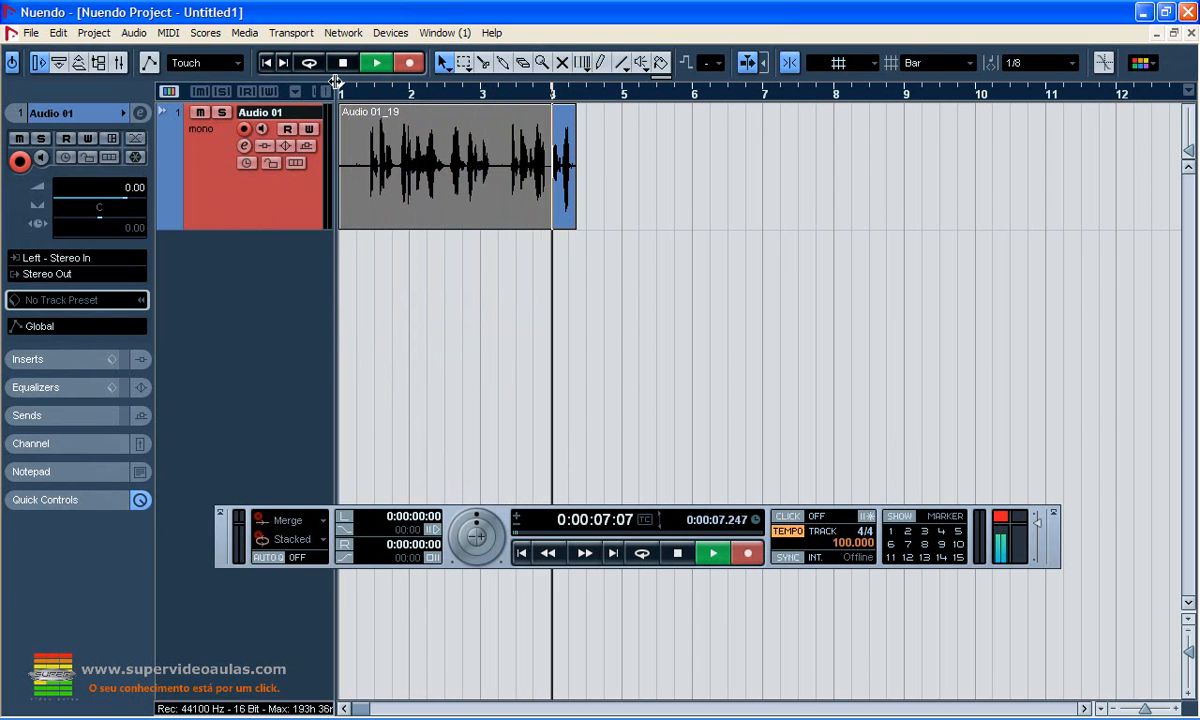
click(344, 63)
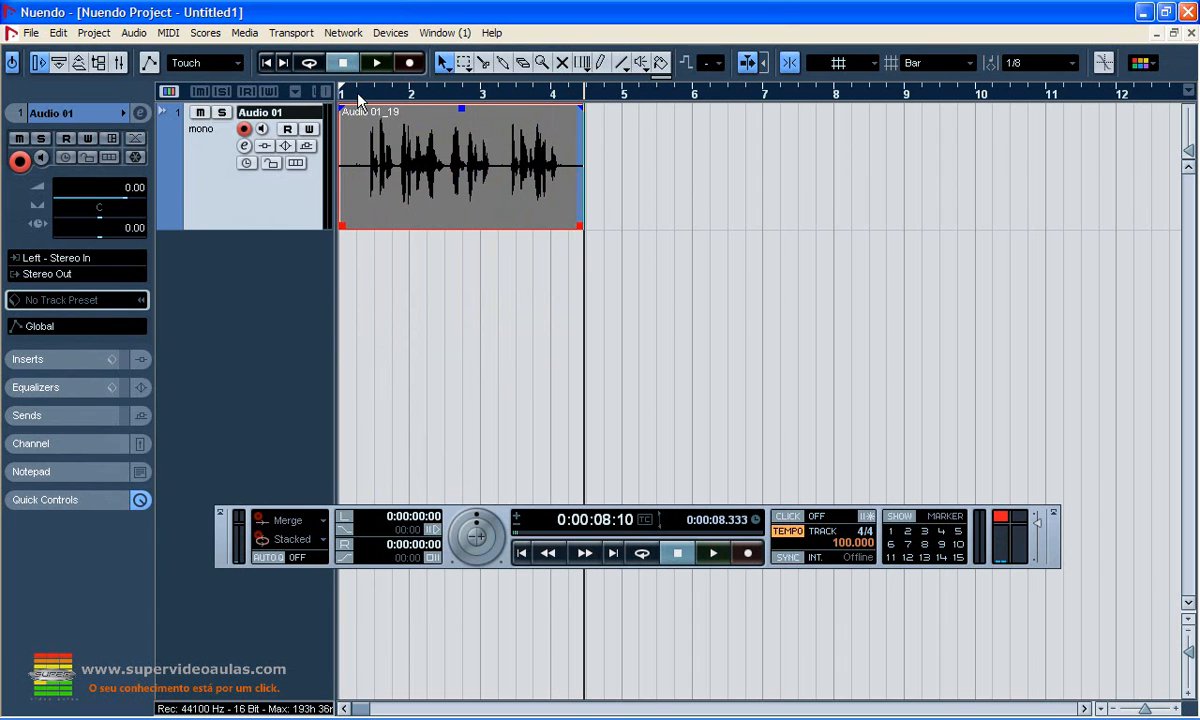
Step: Set the mono audio track to Lanes Fixed and roughly double the track's height
click(295, 163)
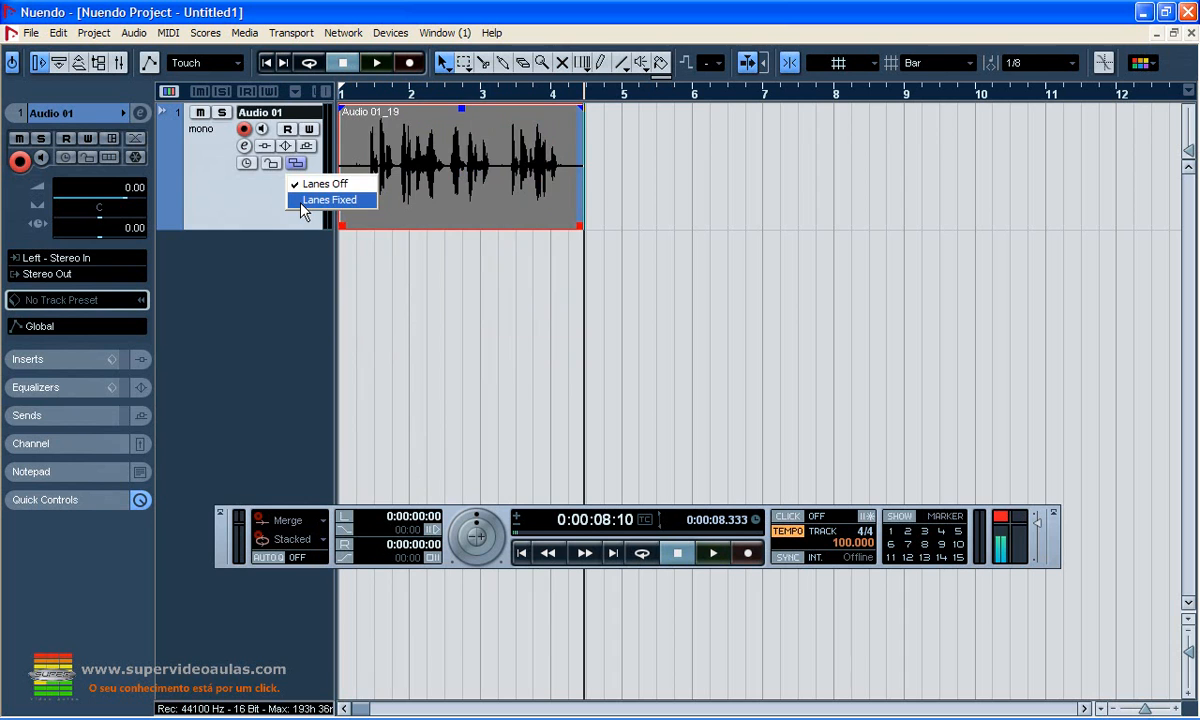
click(301, 203)
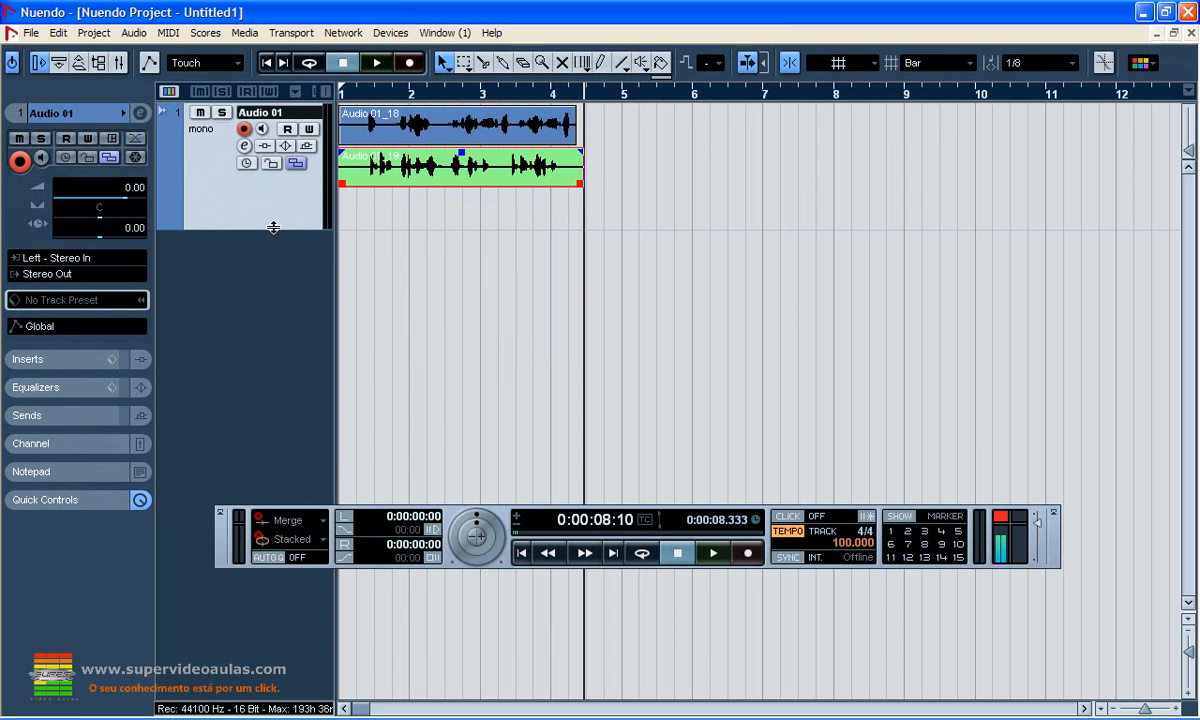
drag(273, 228, 268, 362)
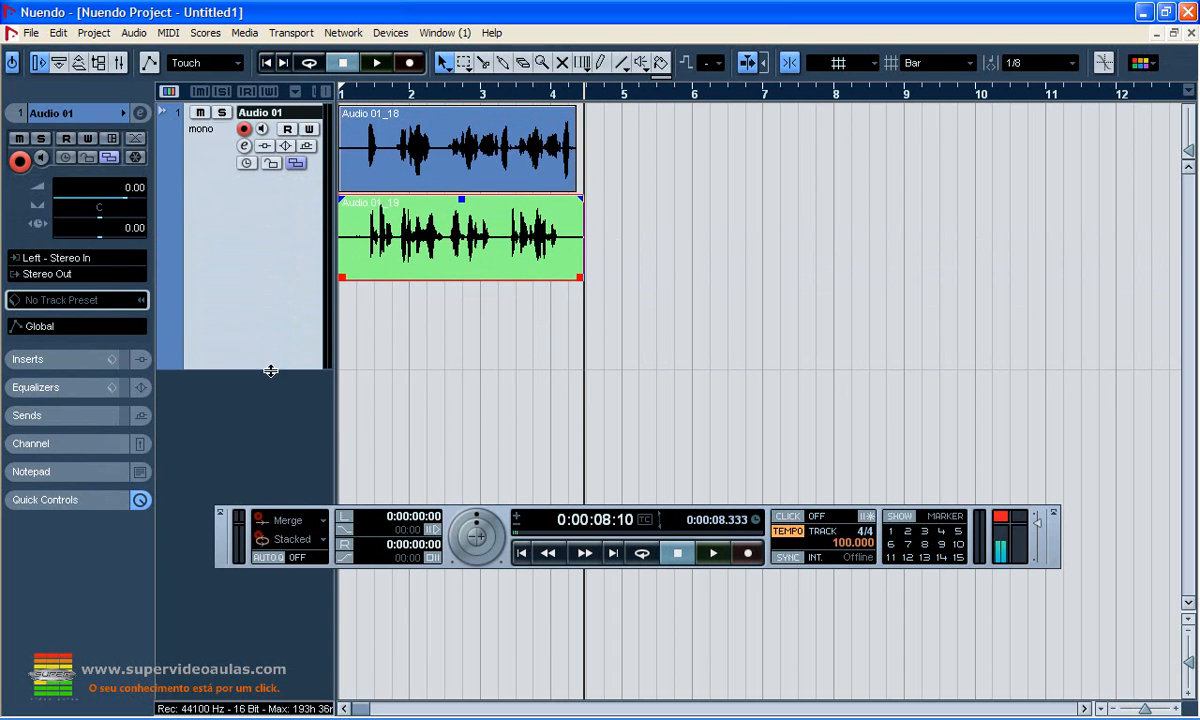
Step: Play back the overlapping takes from the project start
click(358, 95)
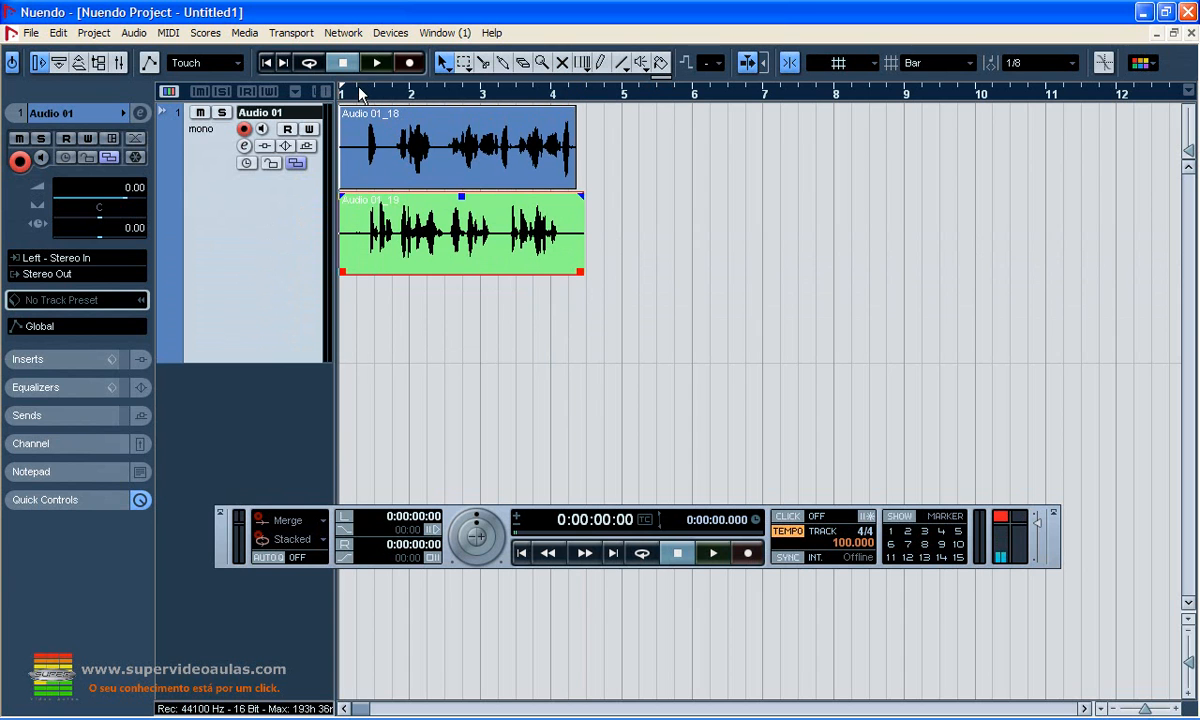
key(space)
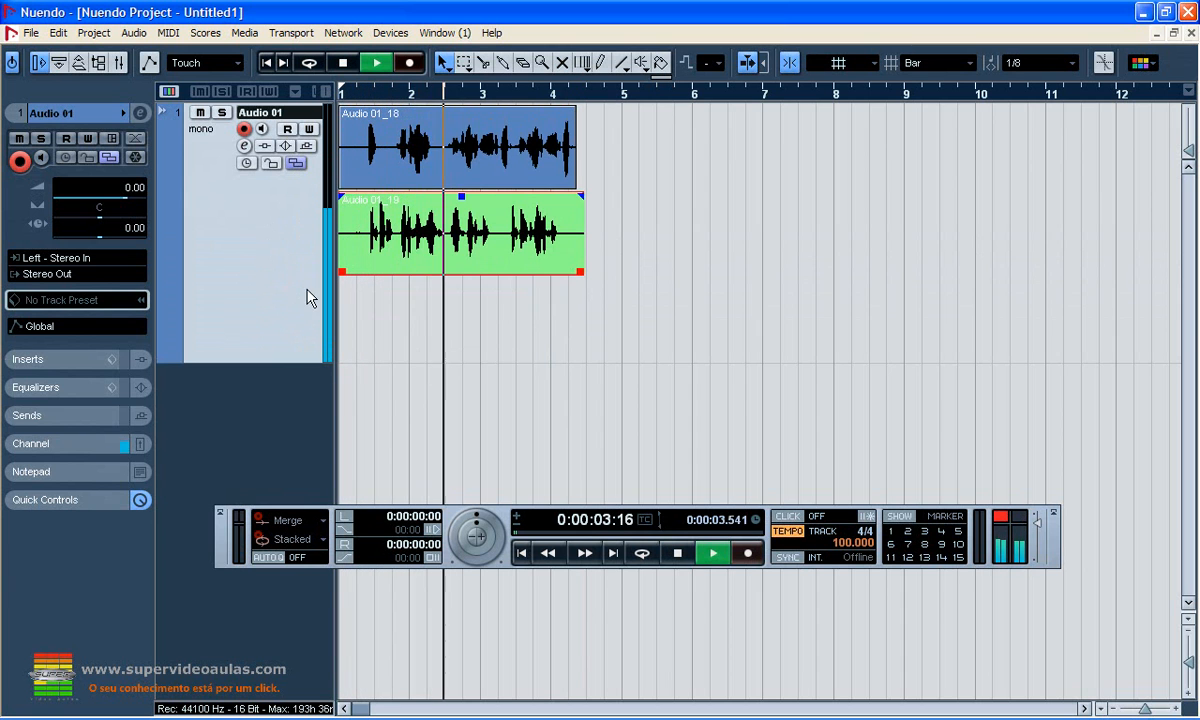
key(space)
Step: Compare the two takes by muting and unmuting them during playback, leaving the upper one muted and the lower one active
click(561, 62)
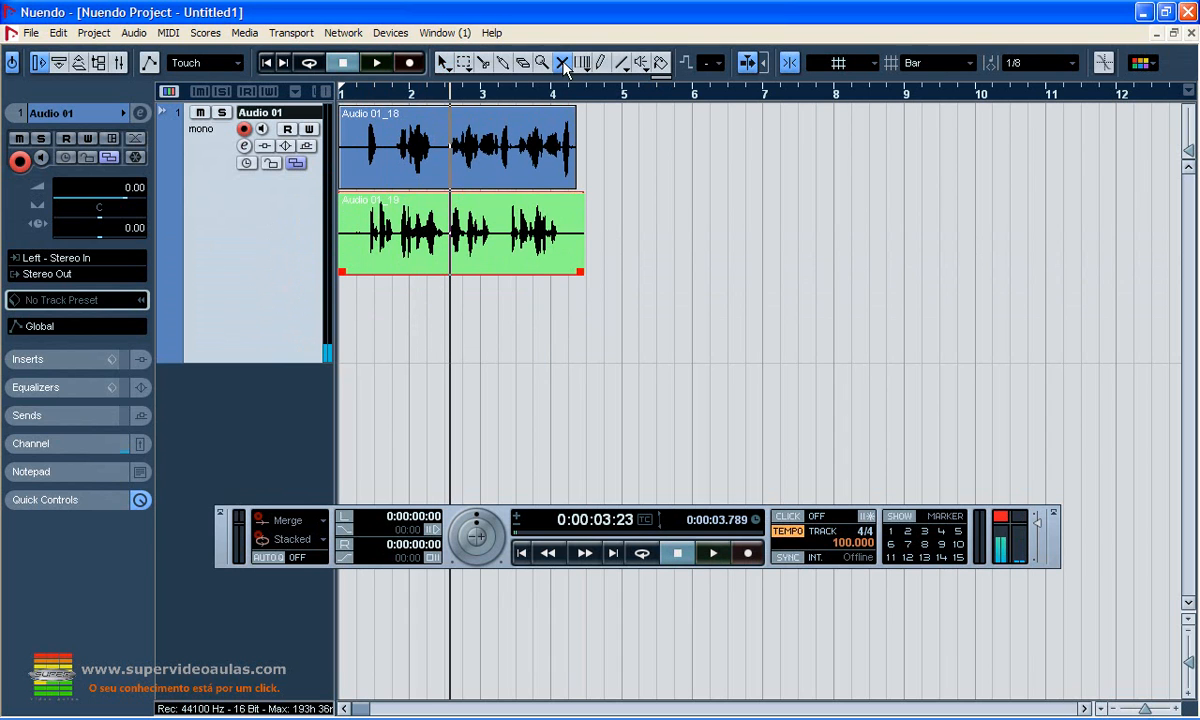
click(447, 246)
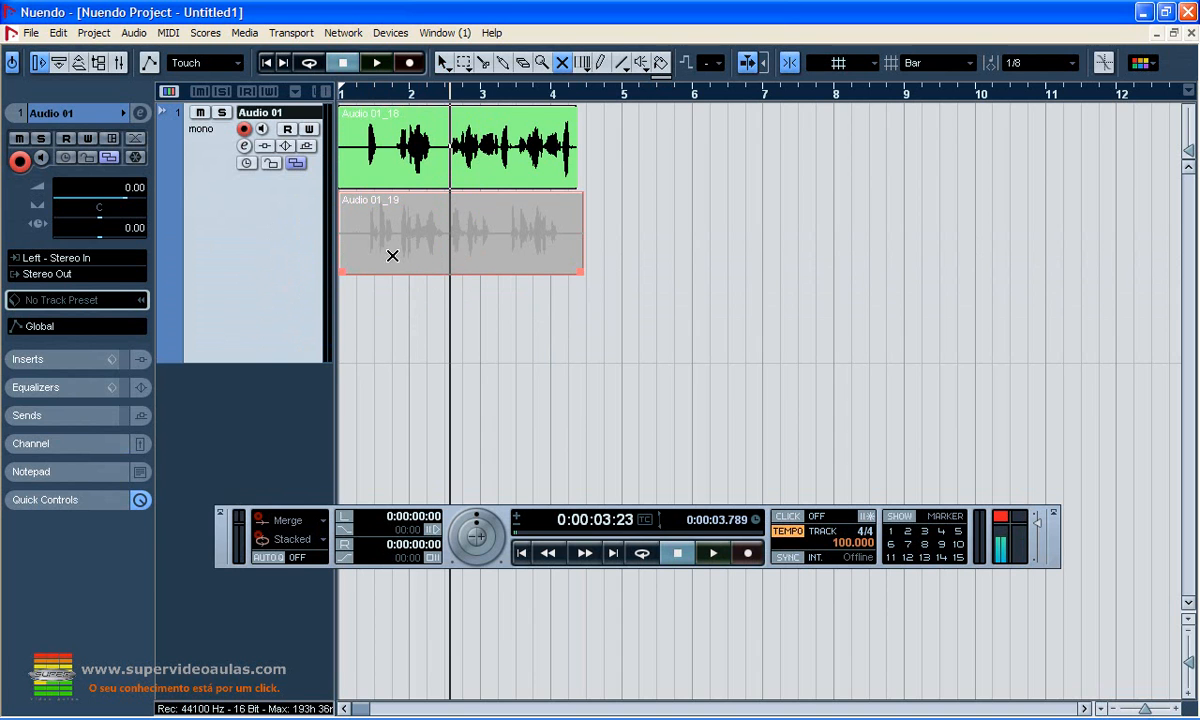
key(space)
click(478, 161)
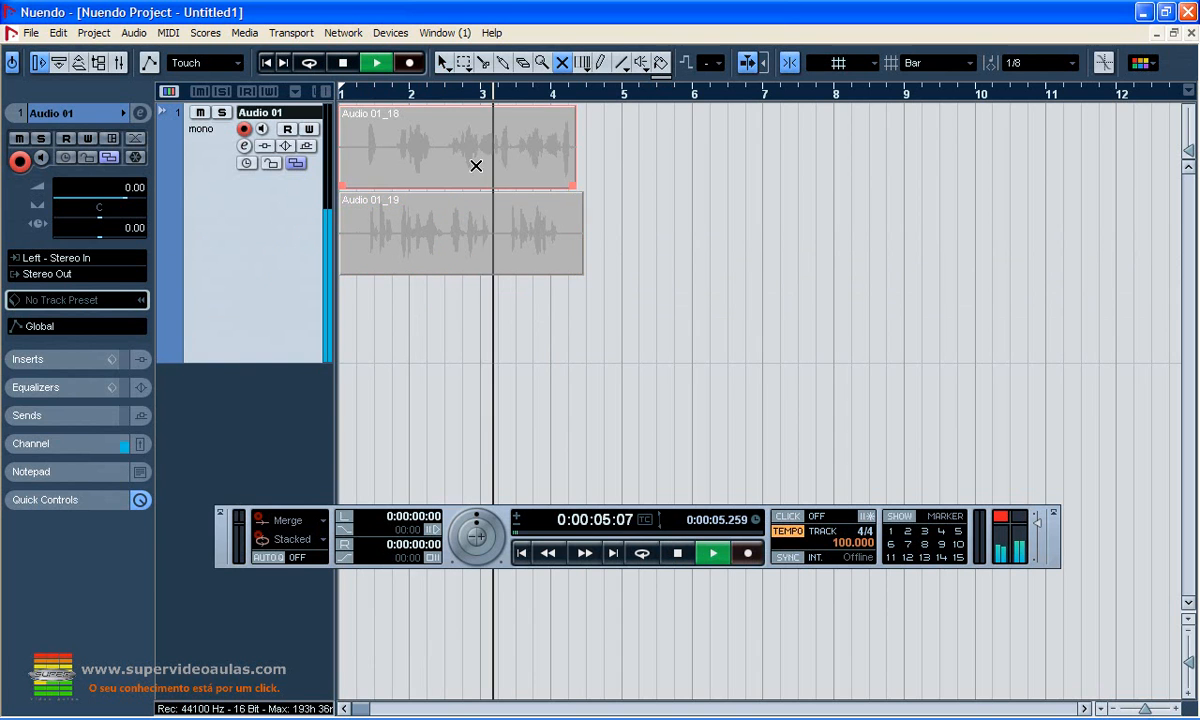
click(468, 251)
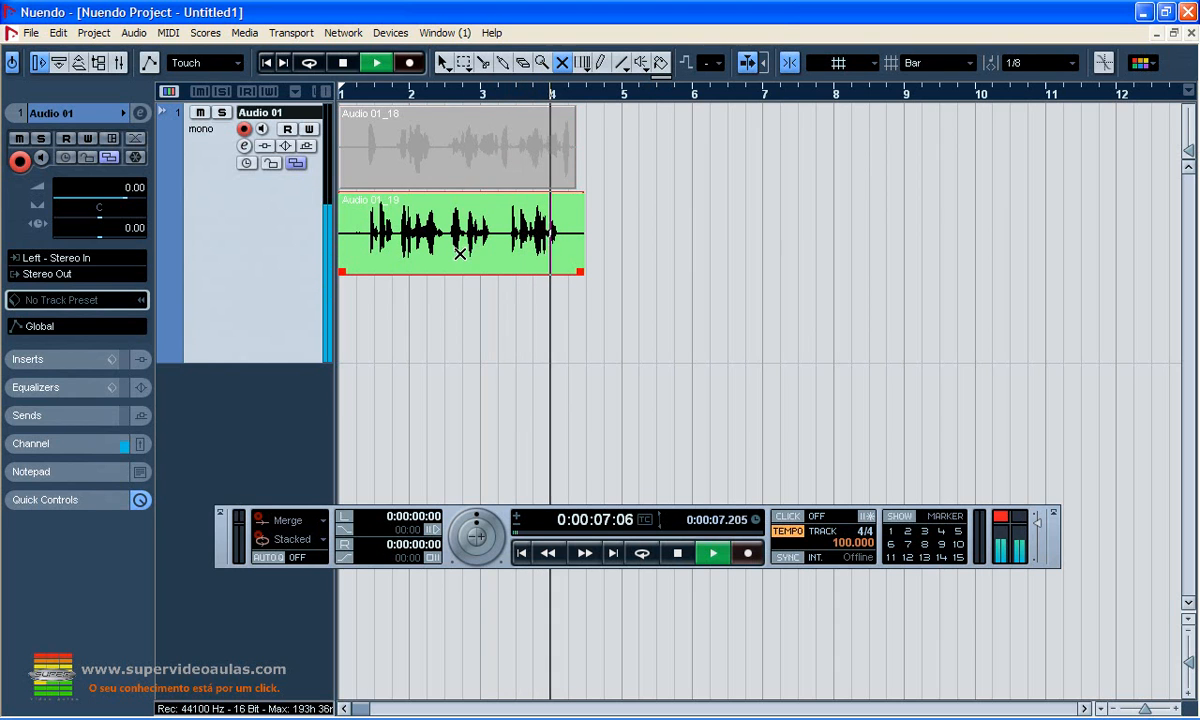
key(space)
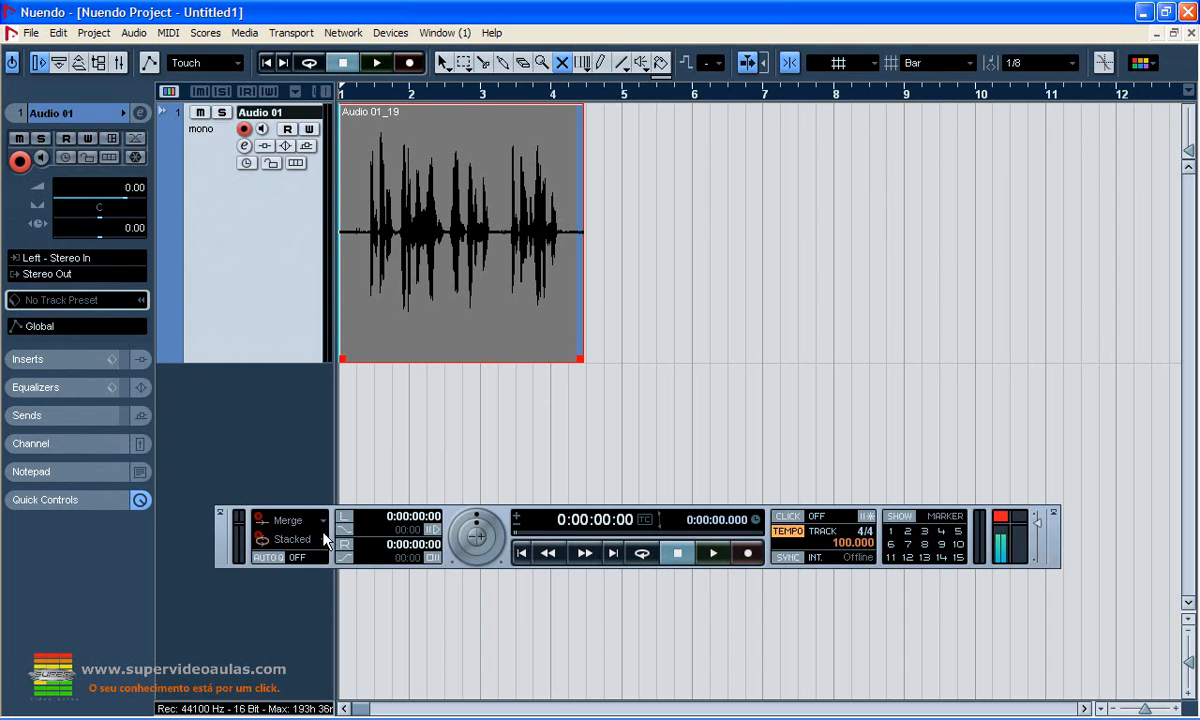
Step: Record a take of about 8.6 seconds over the existing ones in Replace mode and check the result with Lanes Fixed
click(322, 524)
click(308, 572)
click(408, 66)
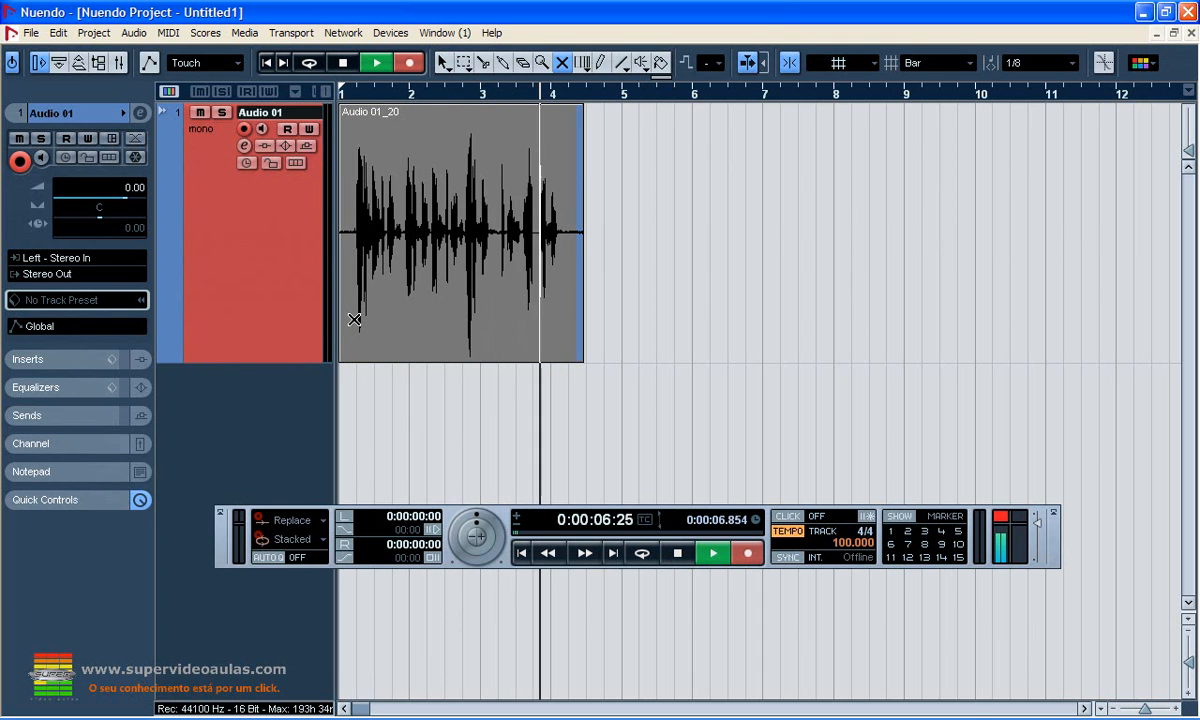
click(343, 62)
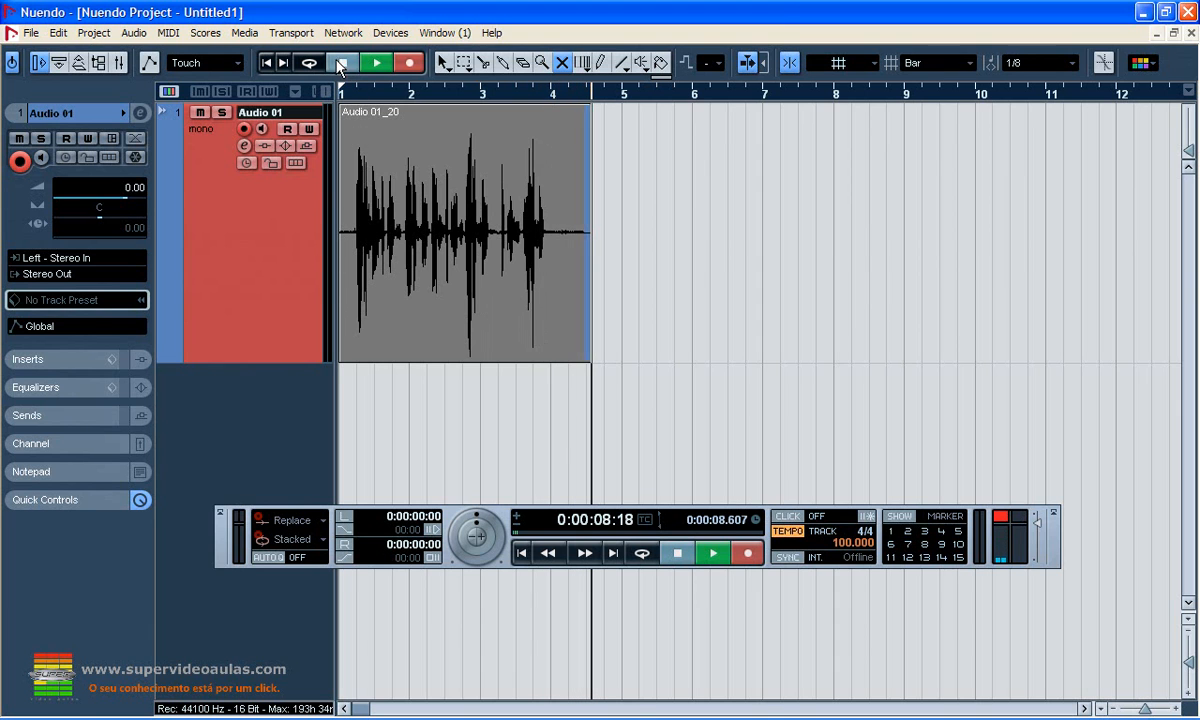
click(296, 164)
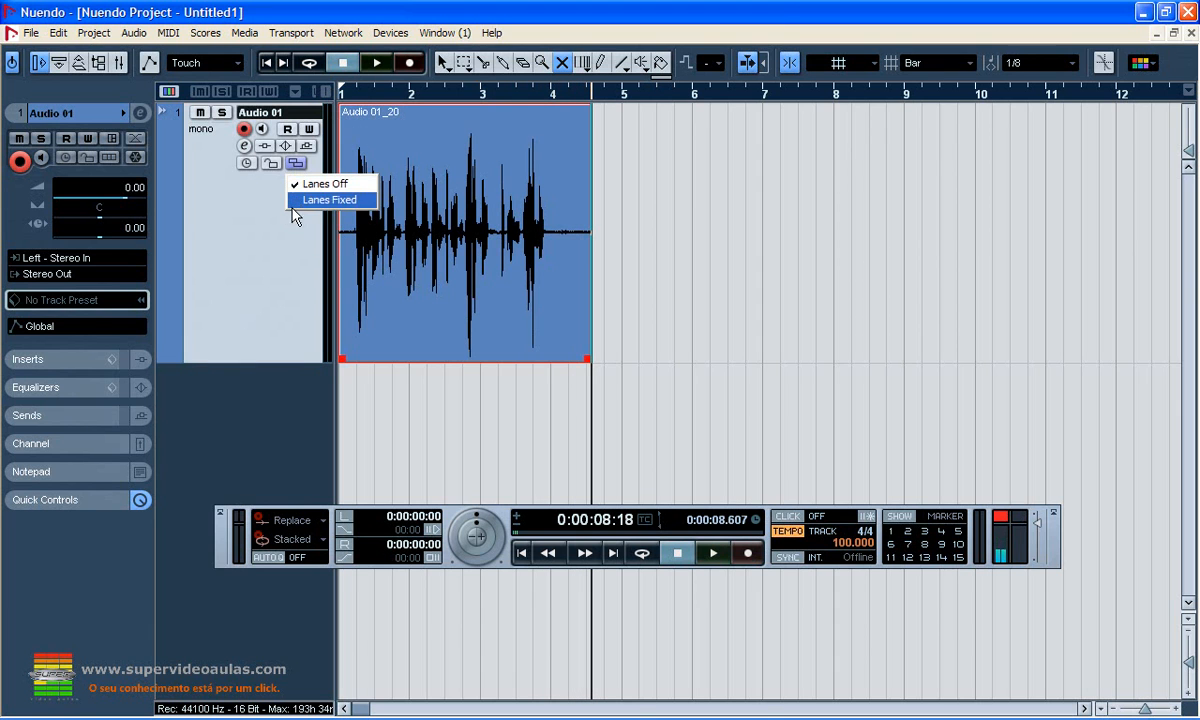
click(298, 202)
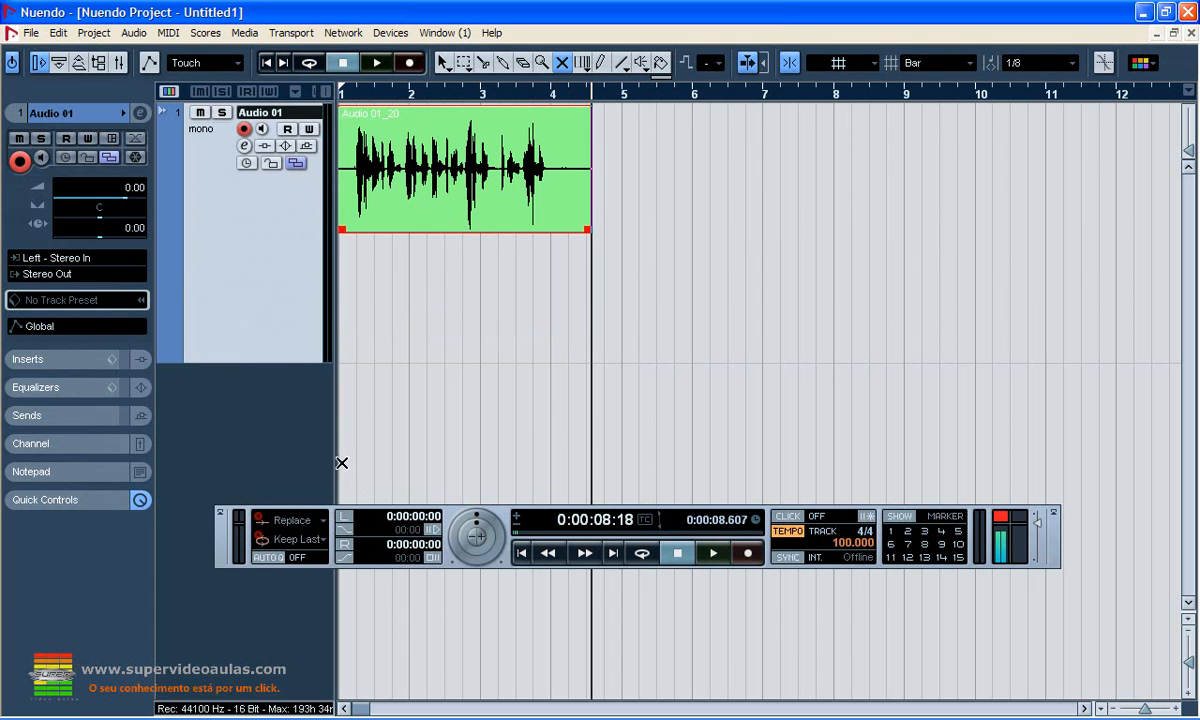
Step: Use Keep Last as the cycle record mode and set the mono audio track back to Lanes Off
click(320, 521)
click(335, 517)
click(324, 541)
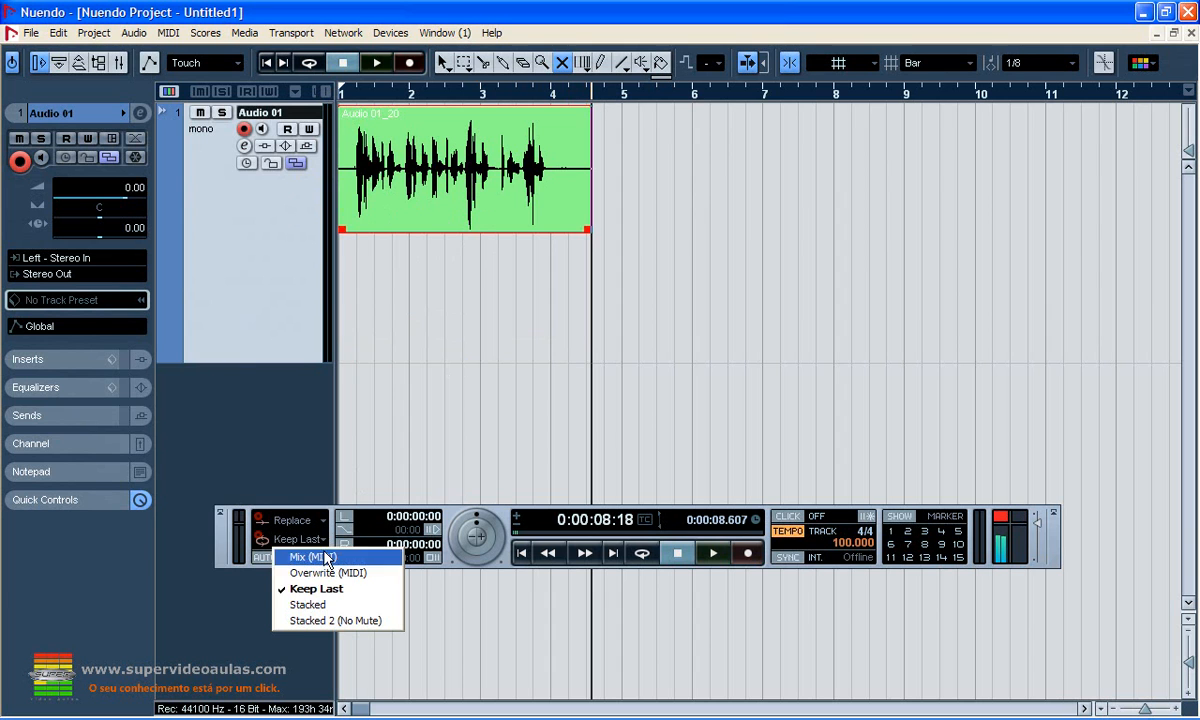
click(300, 167)
click(298, 166)
click(283, 188)
click(294, 164)
click(292, 187)
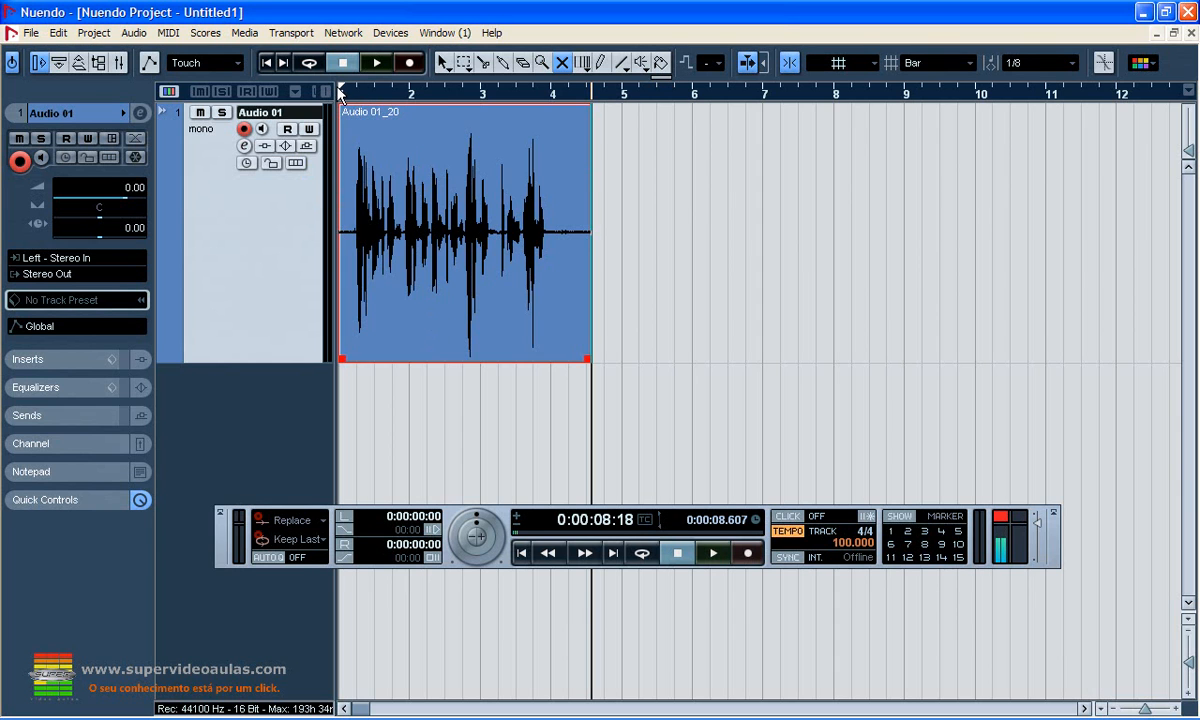
Step: Place the left locator at bar 3 and the right locator at bar 5, and turn on Punch In
drag(342, 90, 587, 77)
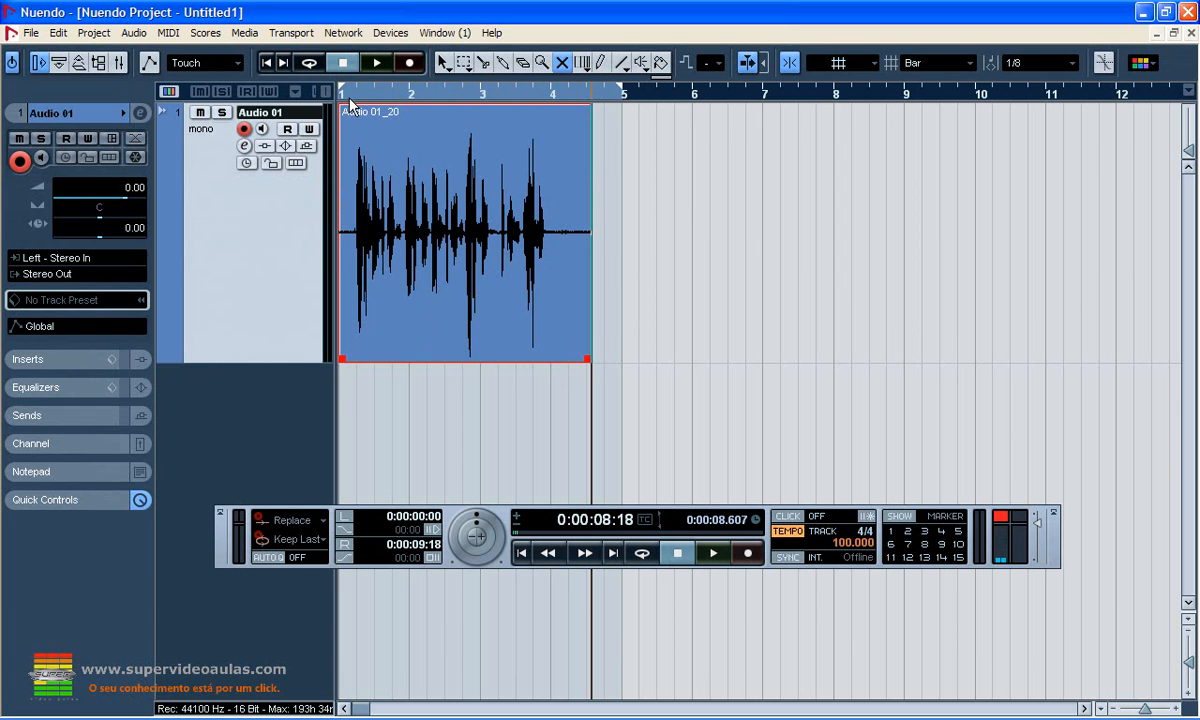
drag(341, 91, 481, 91)
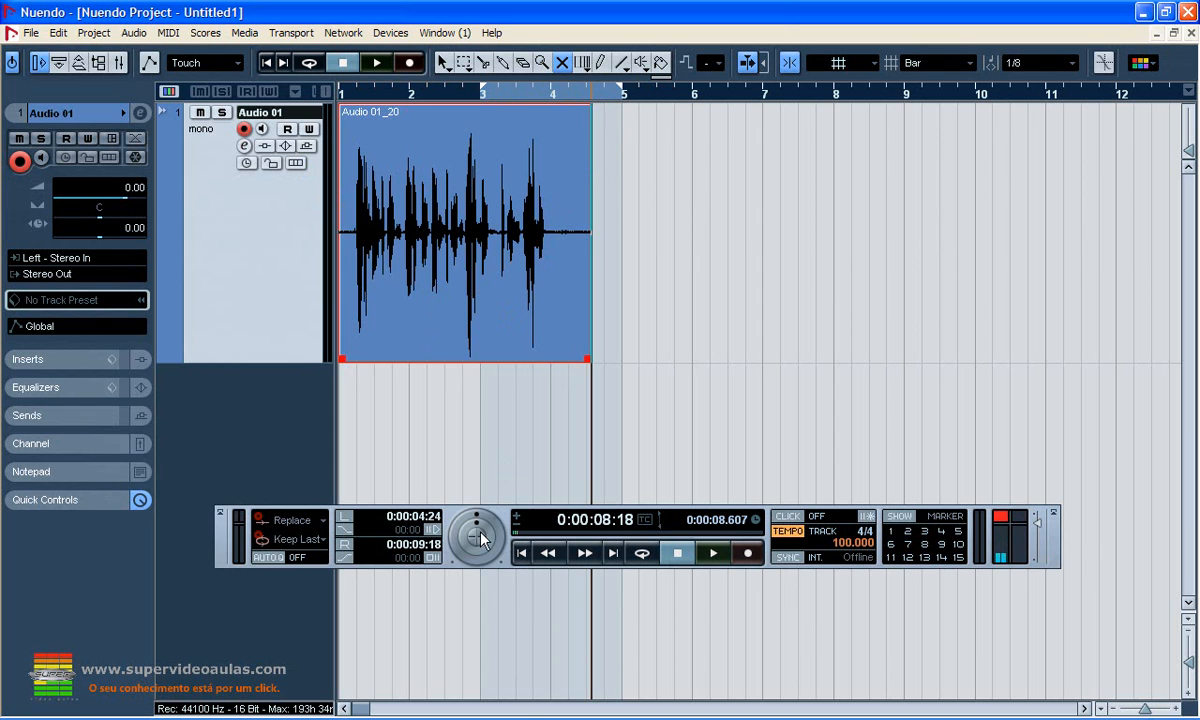
click(344, 529)
Step: Hide the Locators section of the Transport and show it again
right_click(222, 542)
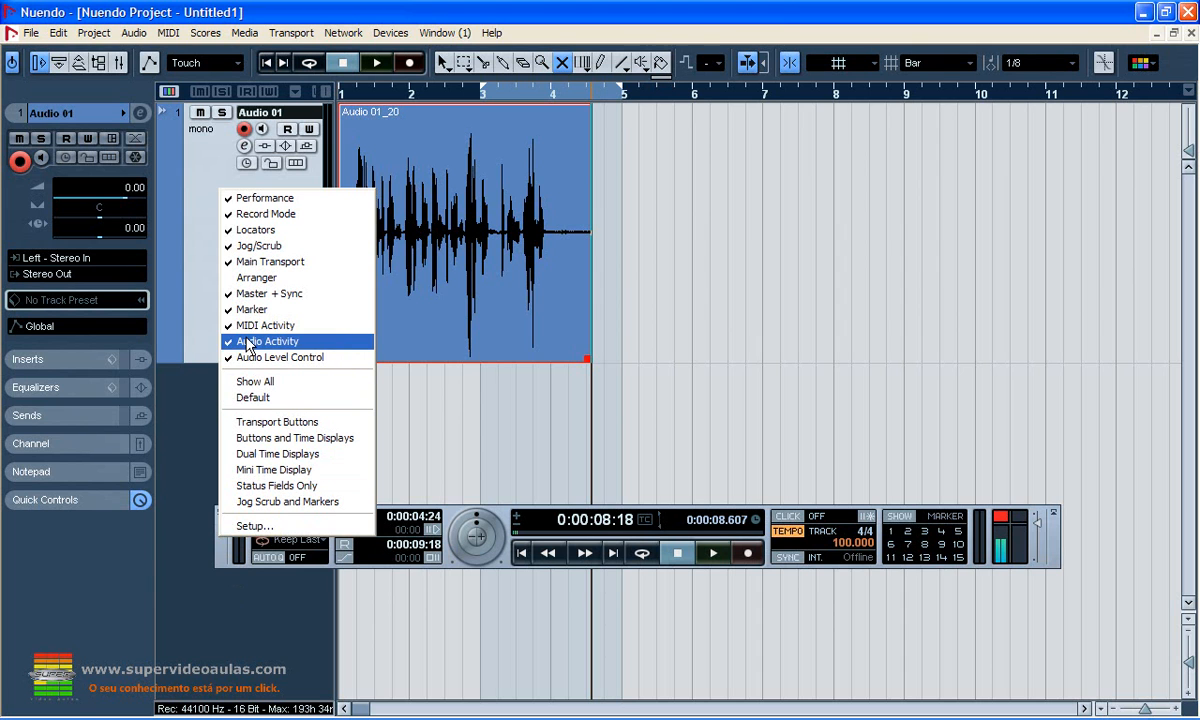
click(252, 235)
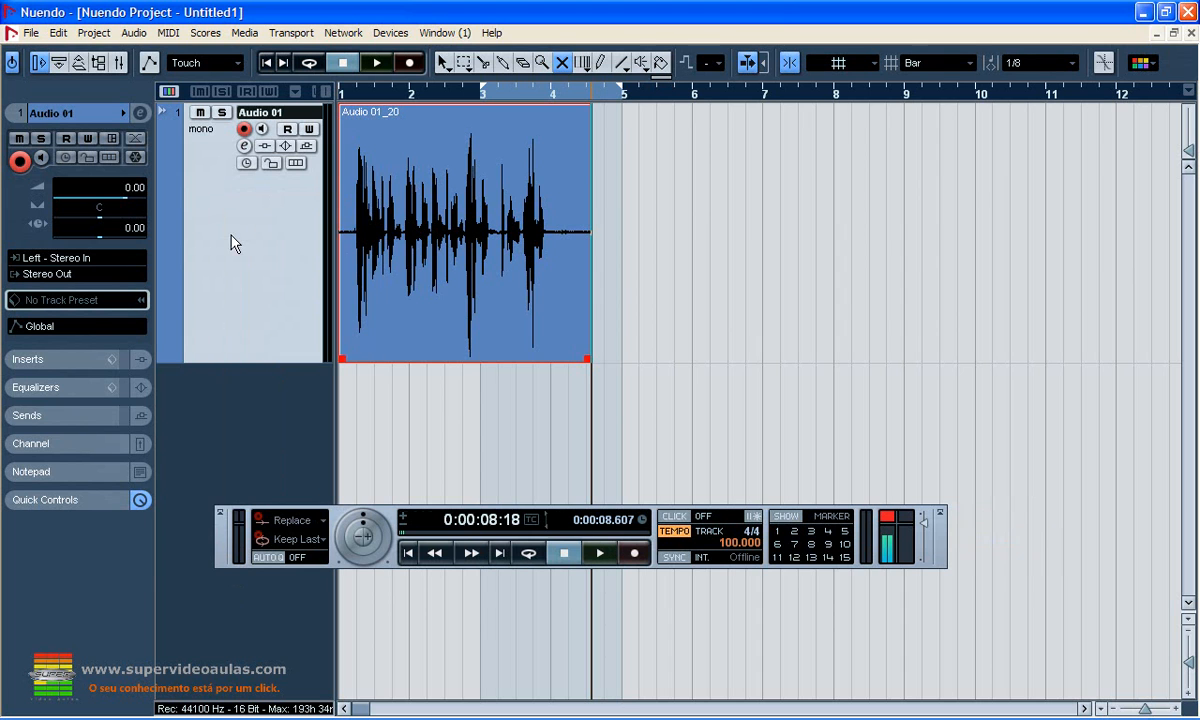
right_click(217, 537)
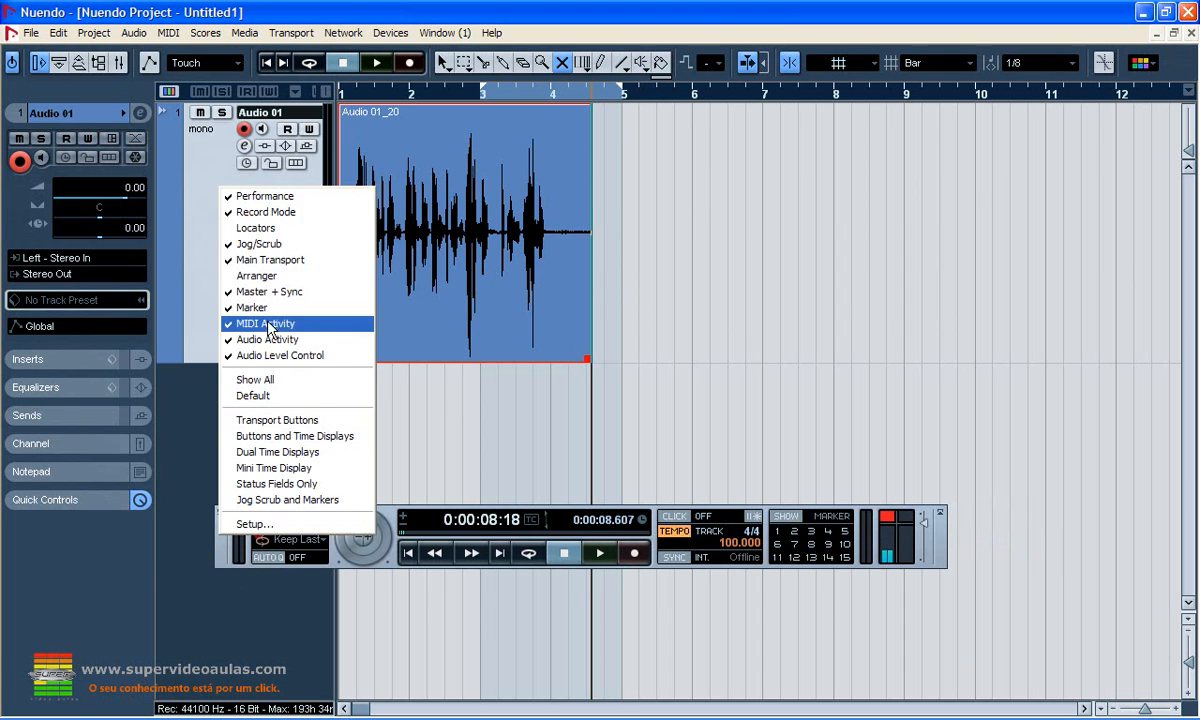
click(238, 236)
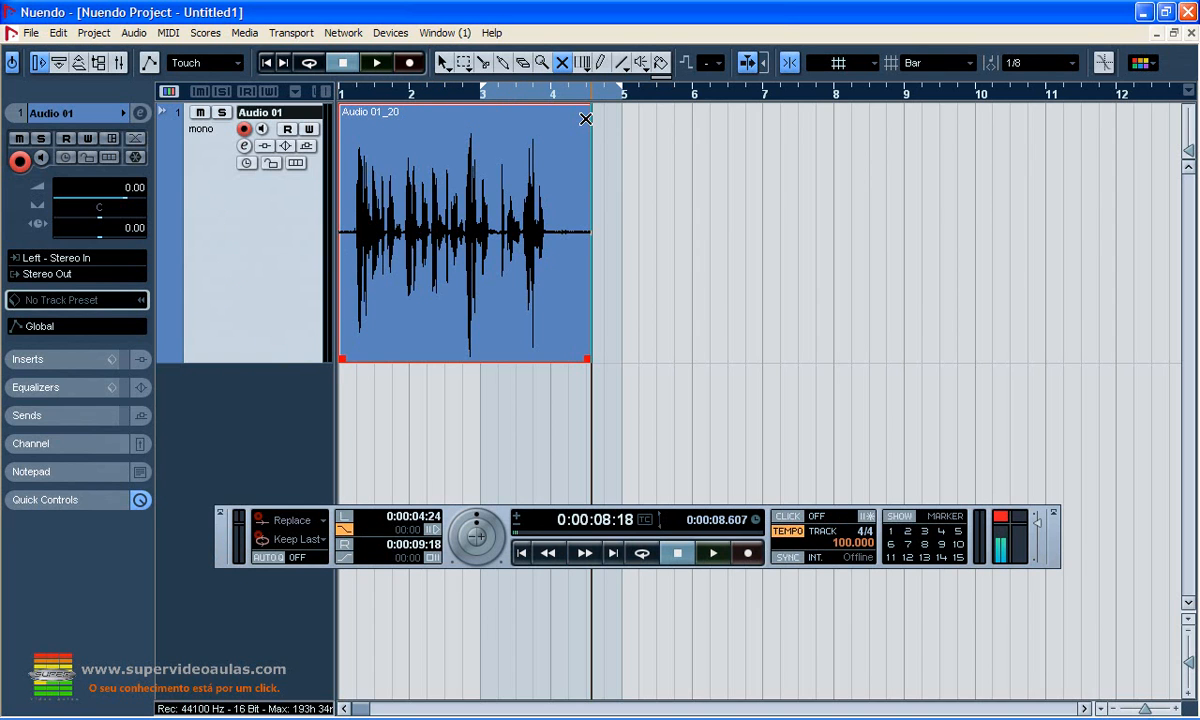
Step: Turn on Punch Out and record automatically from bar 3 to bar 5 by playing from the project start
click(345, 557)
click(521, 552)
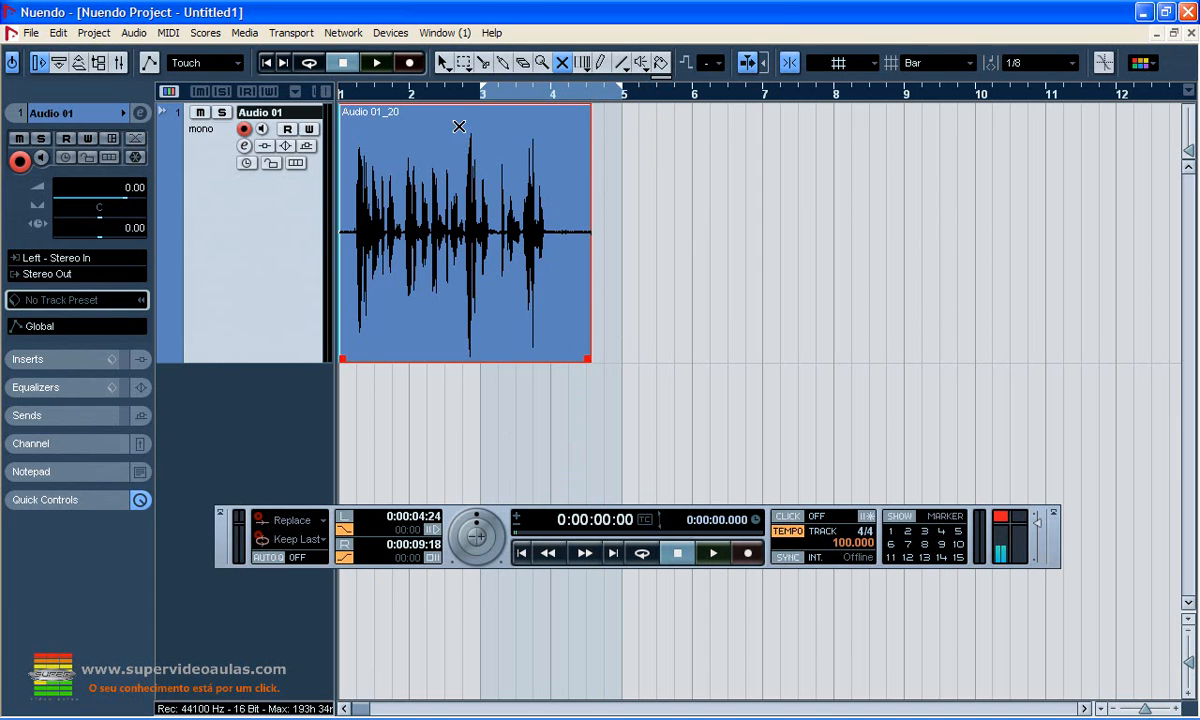
click(443, 63)
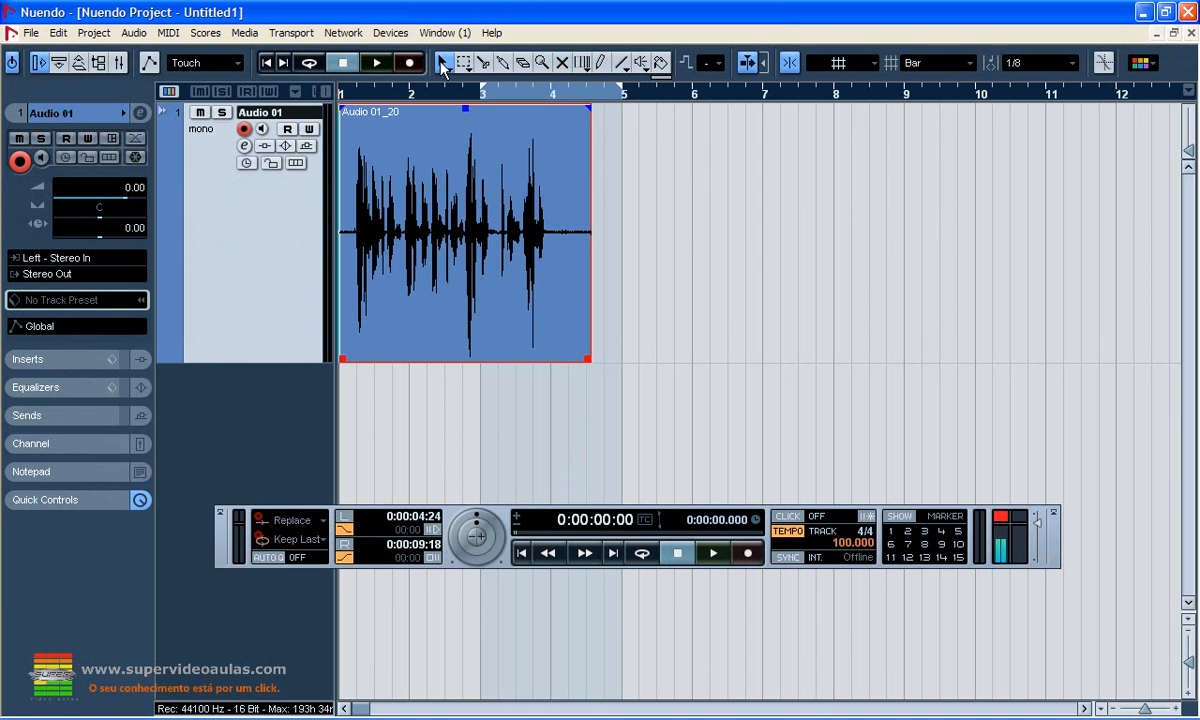
click(716, 556)
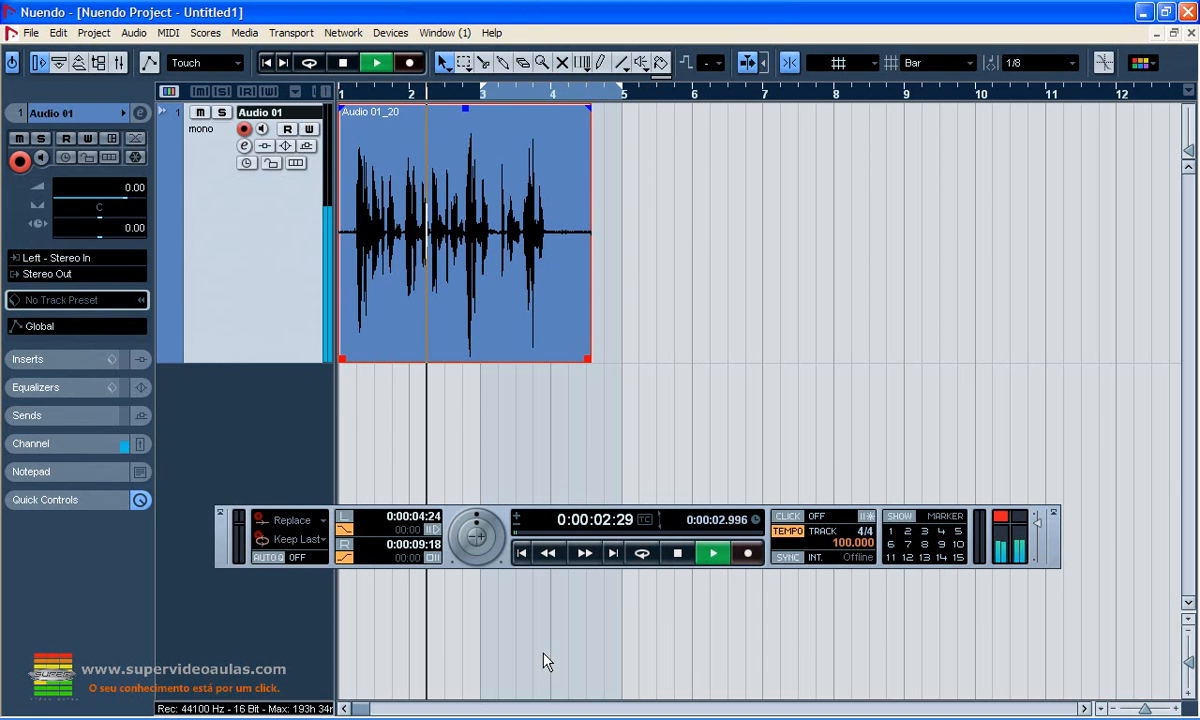
key(KP_Multiply)
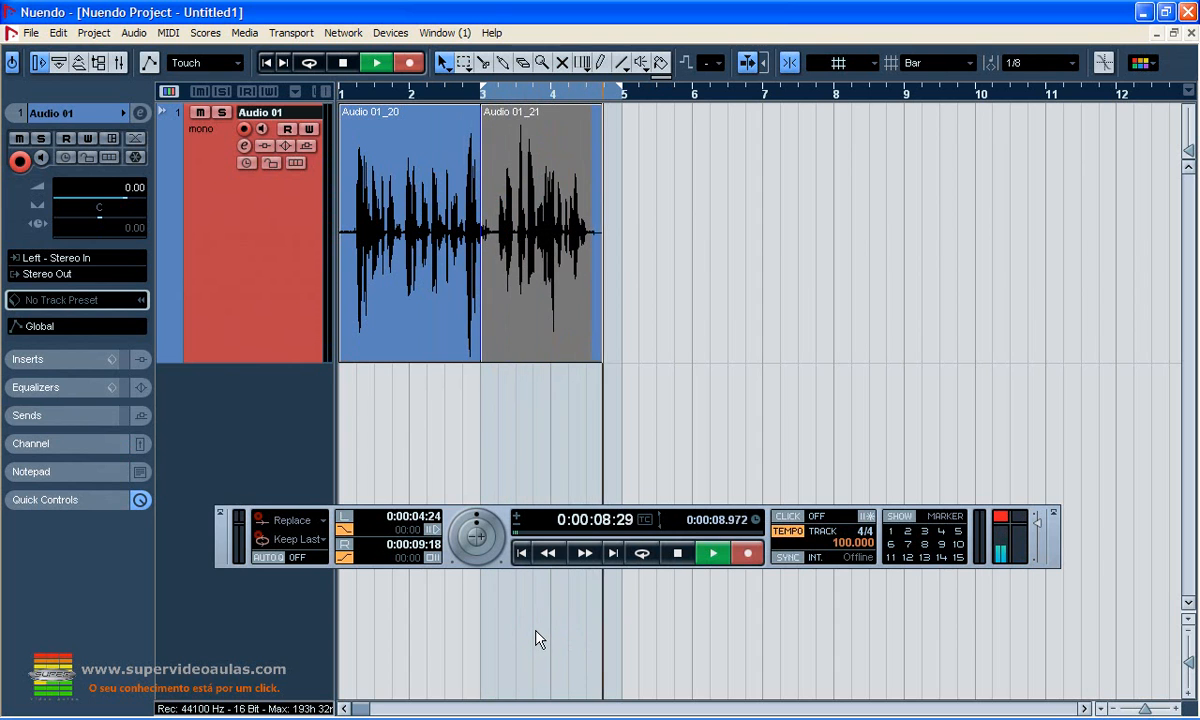
key(space)
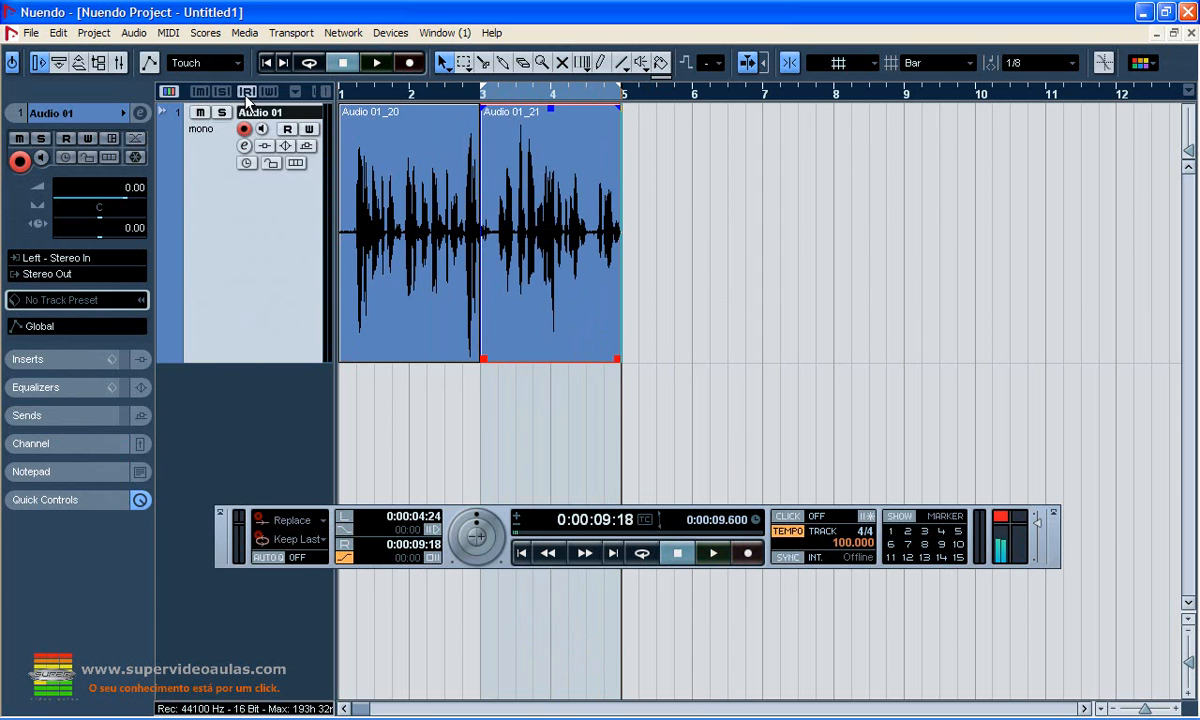
Step: View the mono audio track with Lanes Fixed, play the punched-in recording from bar 3, and return to Lanes Off
click(296, 163)
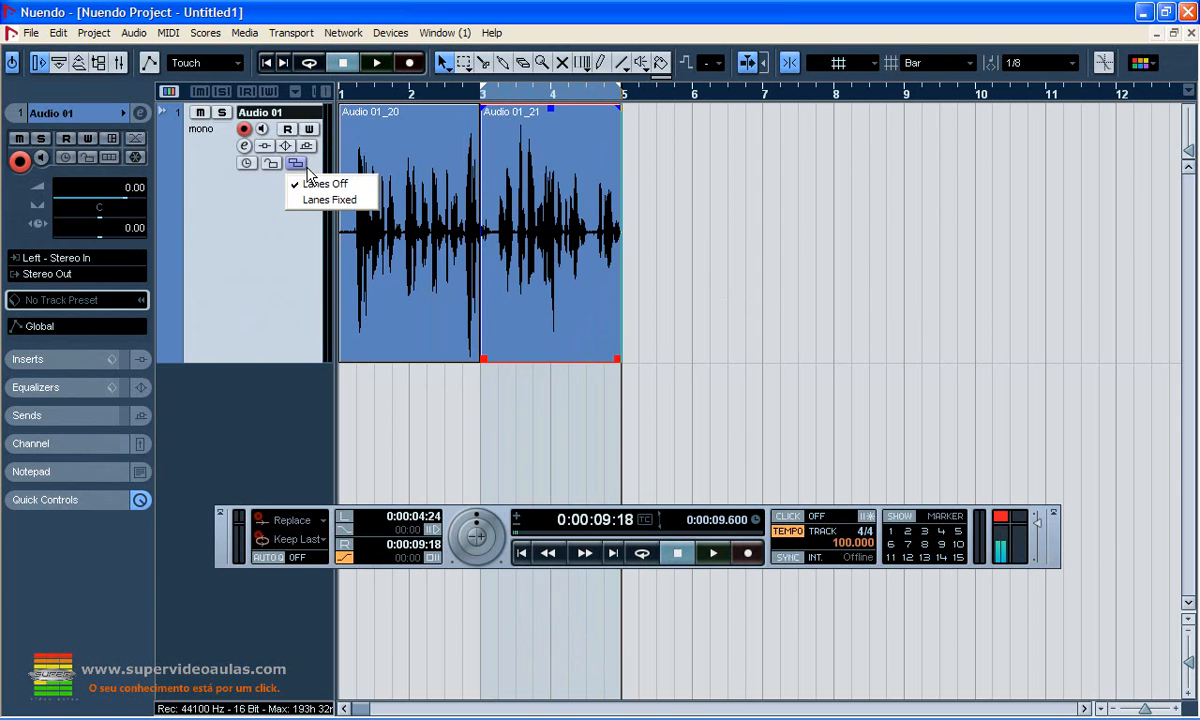
click(325, 199)
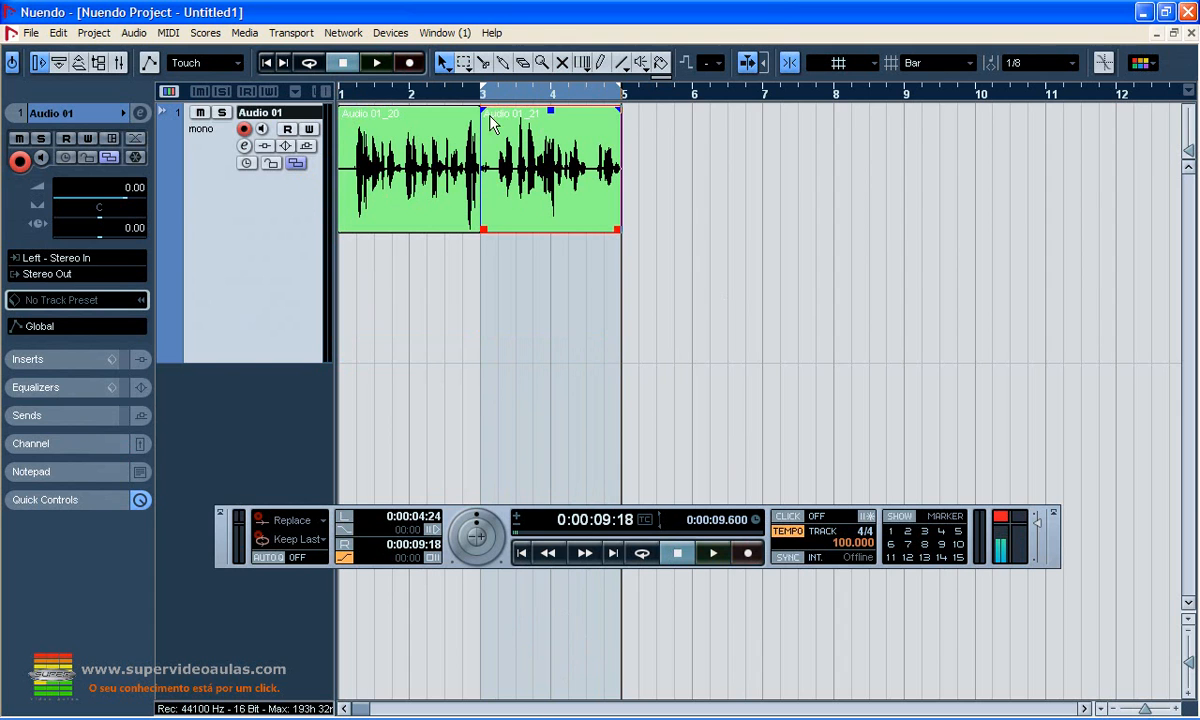
click(481, 97)
key(space)
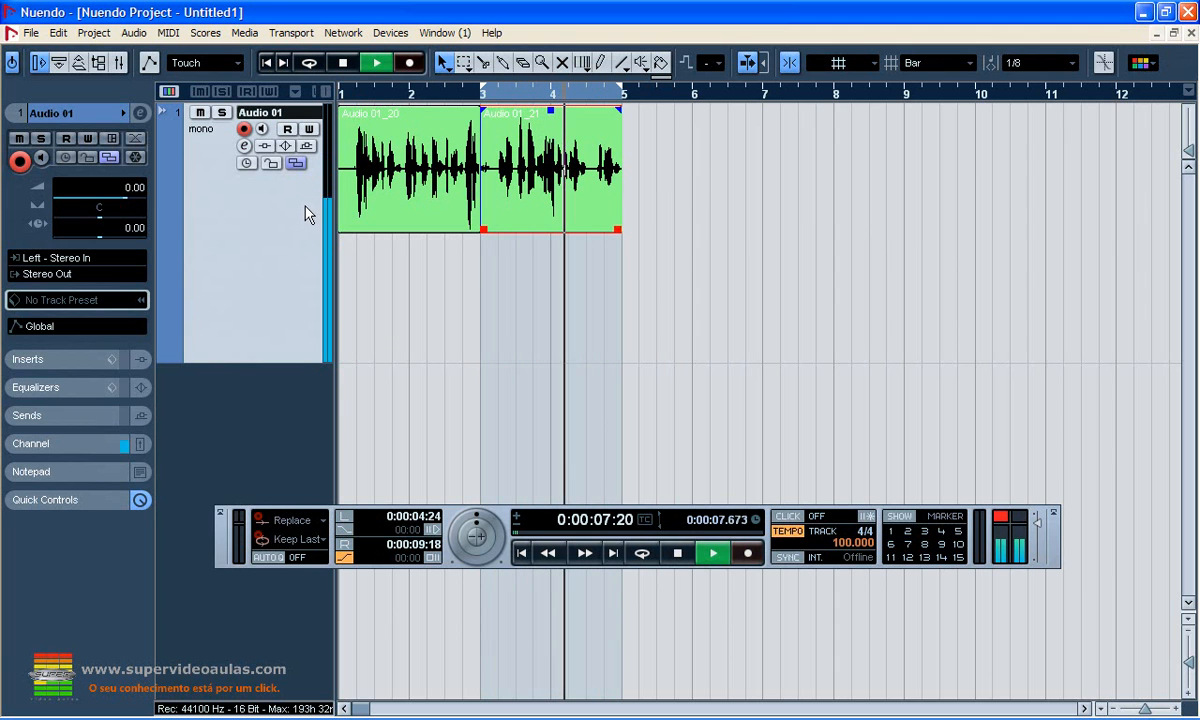
key(space)
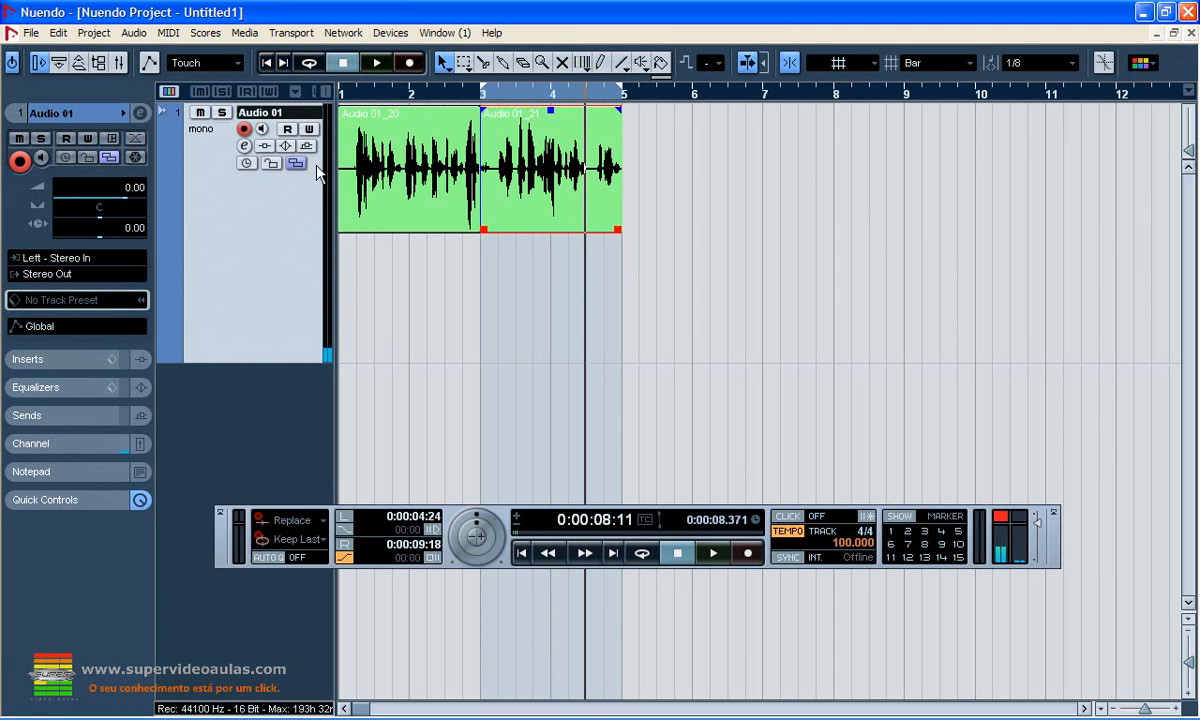
click(296, 165)
click(296, 186)
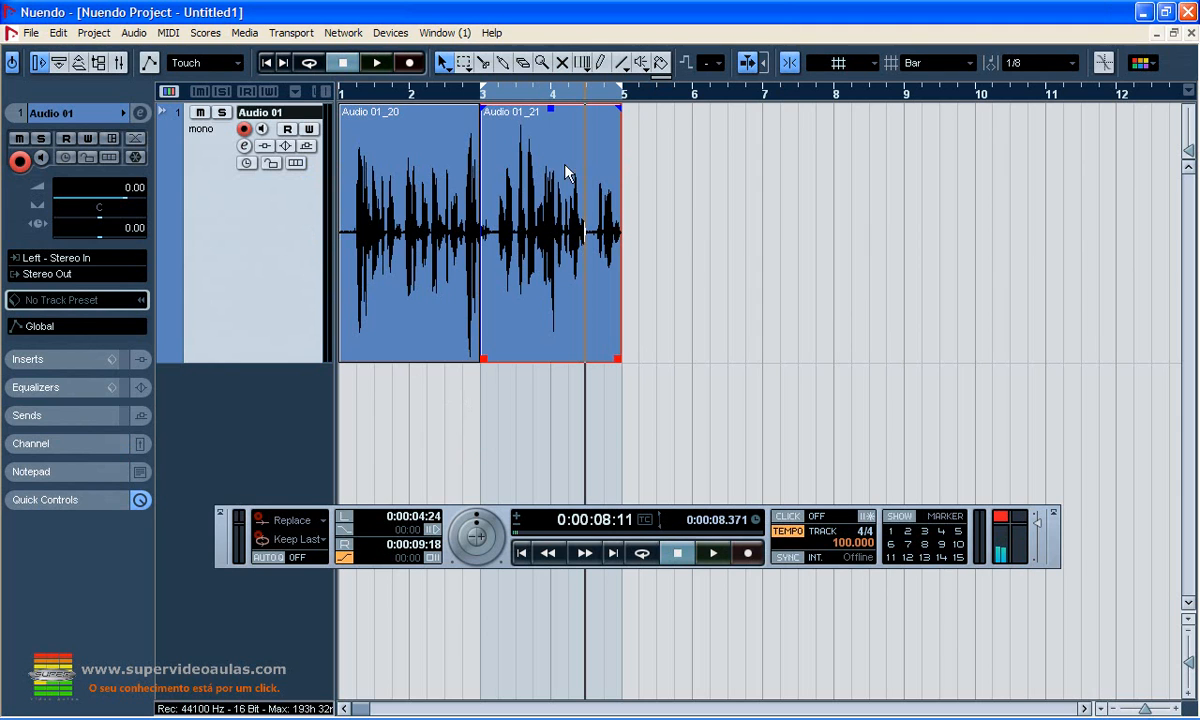
Step: Turn on Punch In and Cycle, turn off Punch Out, and cycle-record between bars 3 and 5 with playback starting at bar 2
click(346, 530)
click(346, 558)
click(642, 563)
click(409, 92)
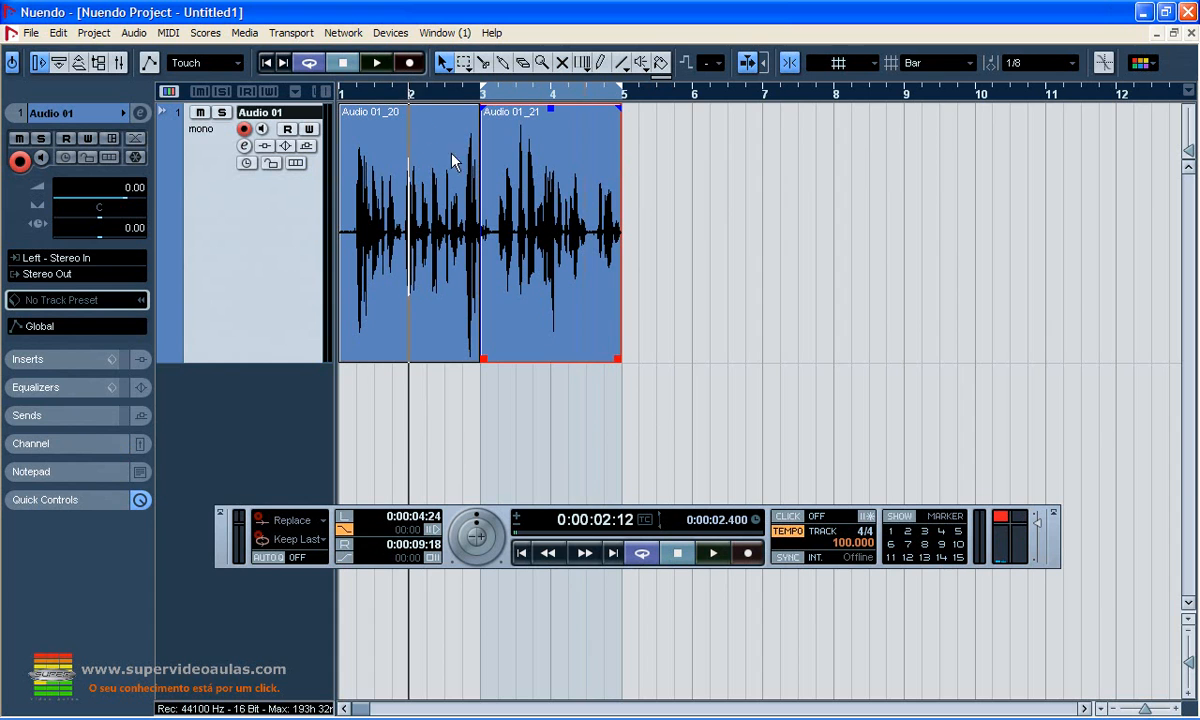
click(377, 64)
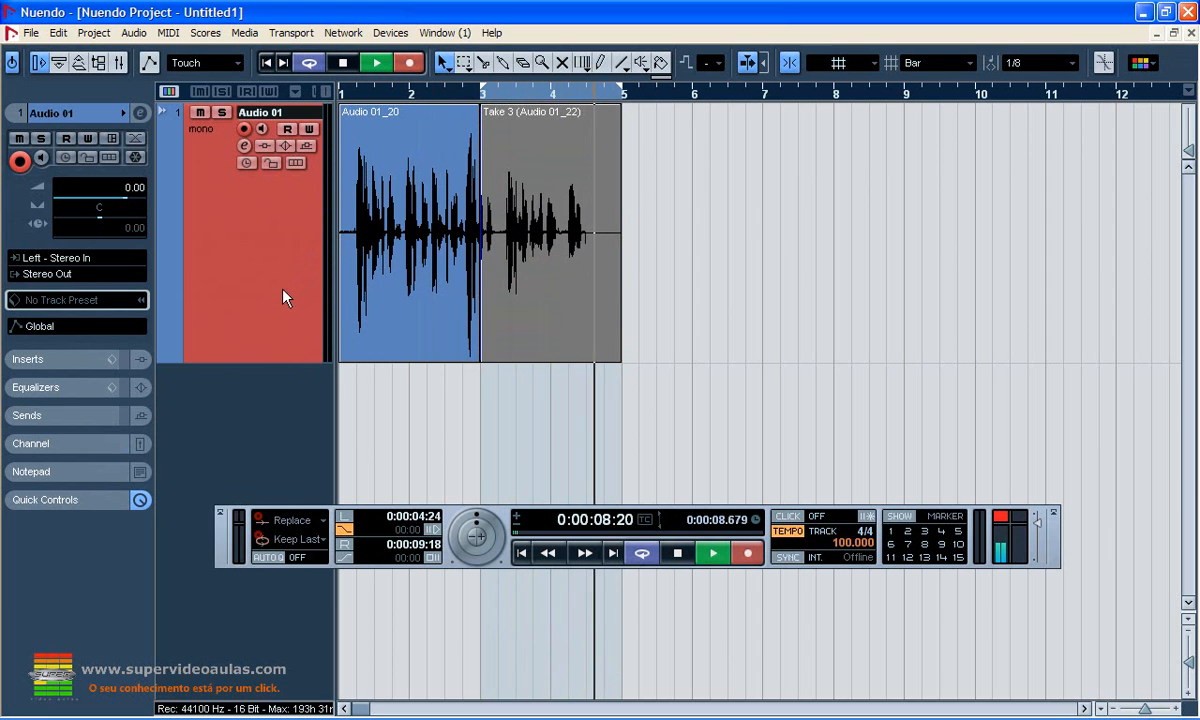
click(343, 64)
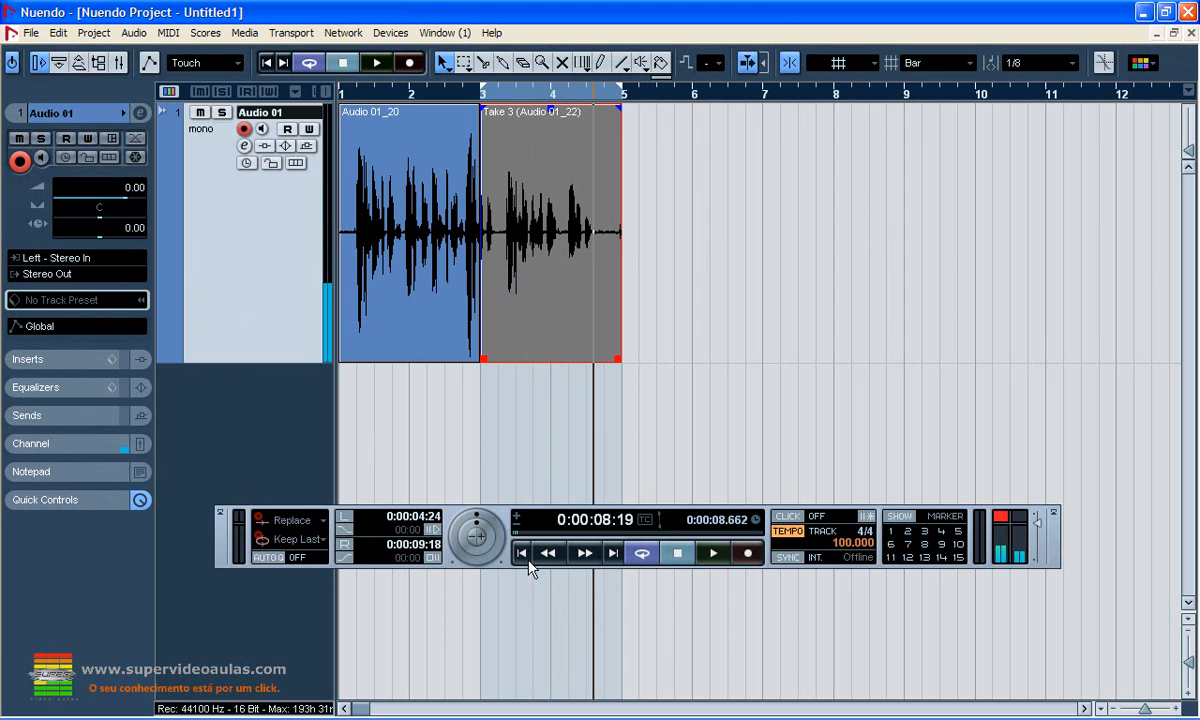
Step: Check the cycle recording's layout on the mono track with Lanes Fixed and return to Lanes Off
click(295, 162)
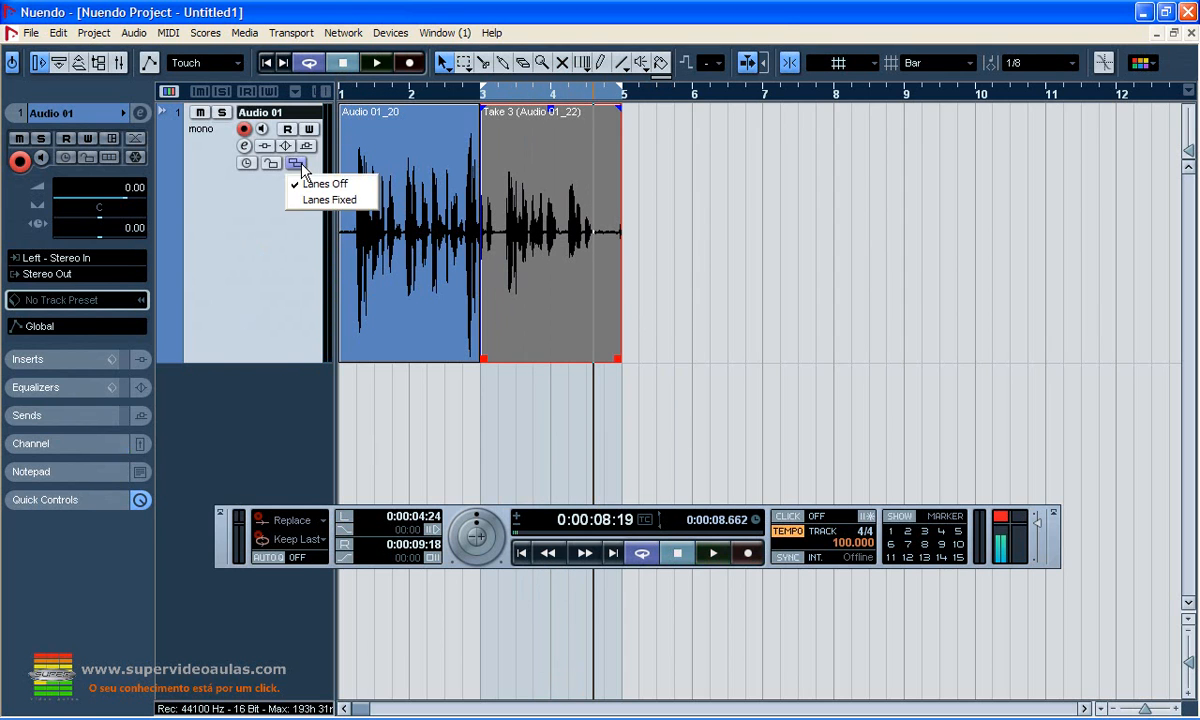
click(302, 199)
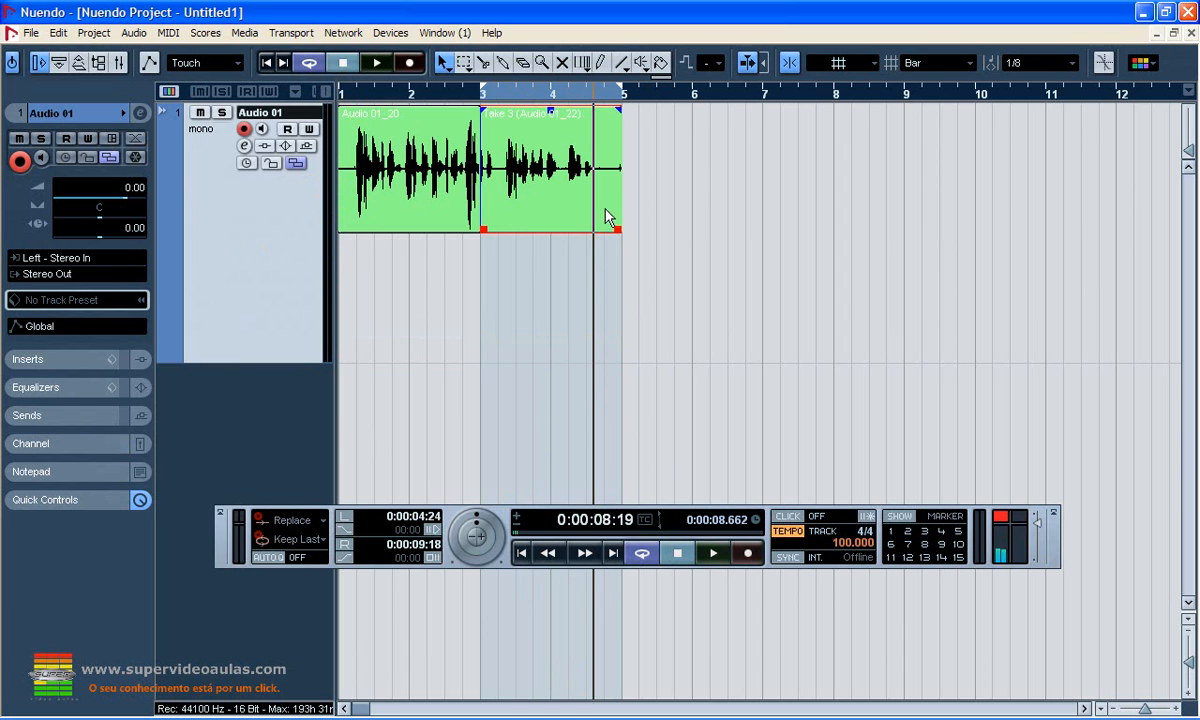
click(293, 161)
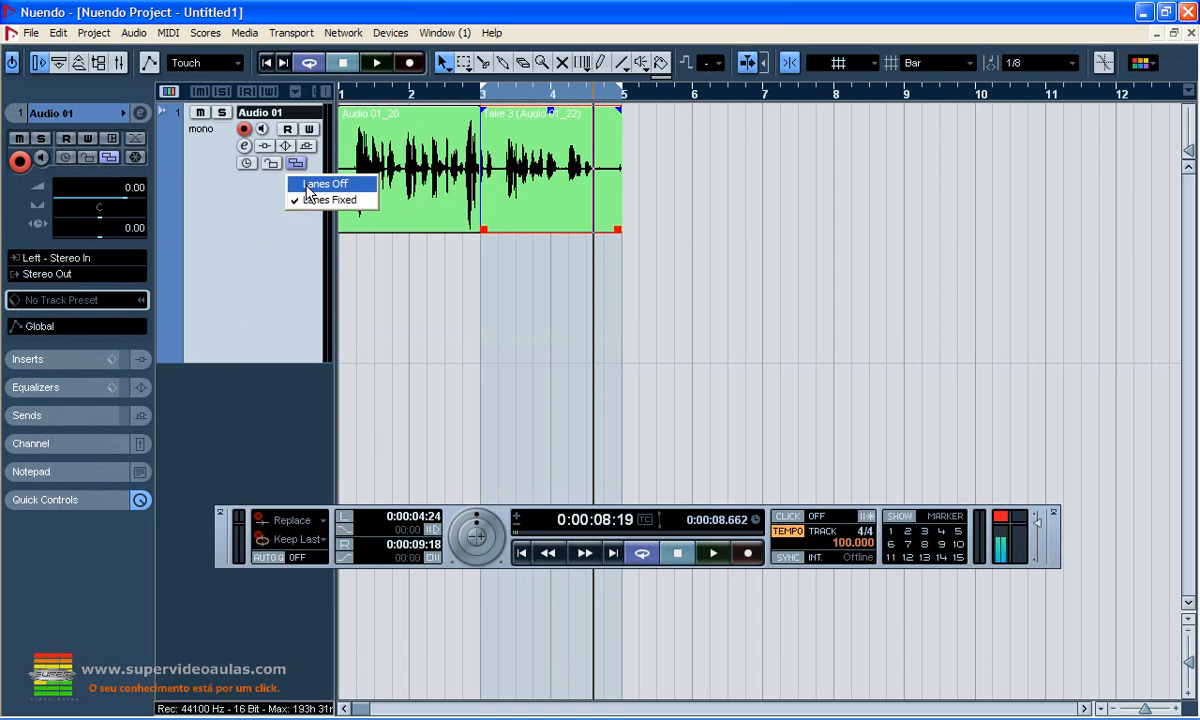
click(308, 186)
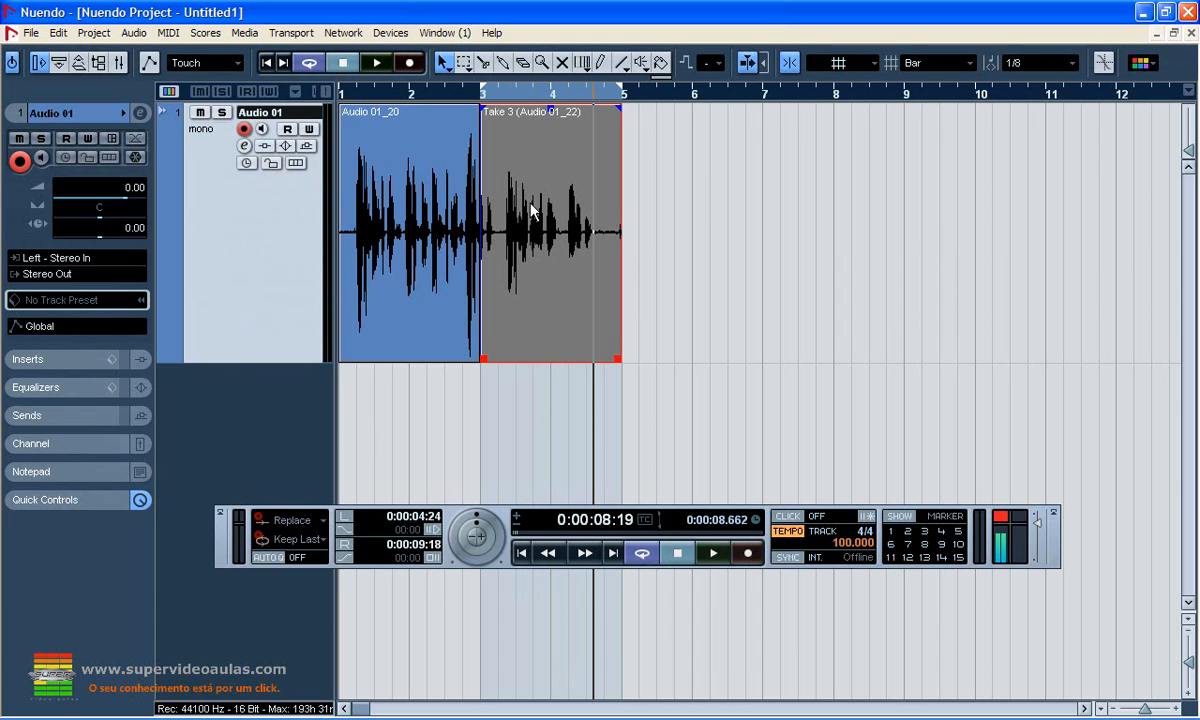
Step: Activate Range Selection and set the cycle-recorded event's region to Take 1, Take 2 and back to Take 3
key(2)
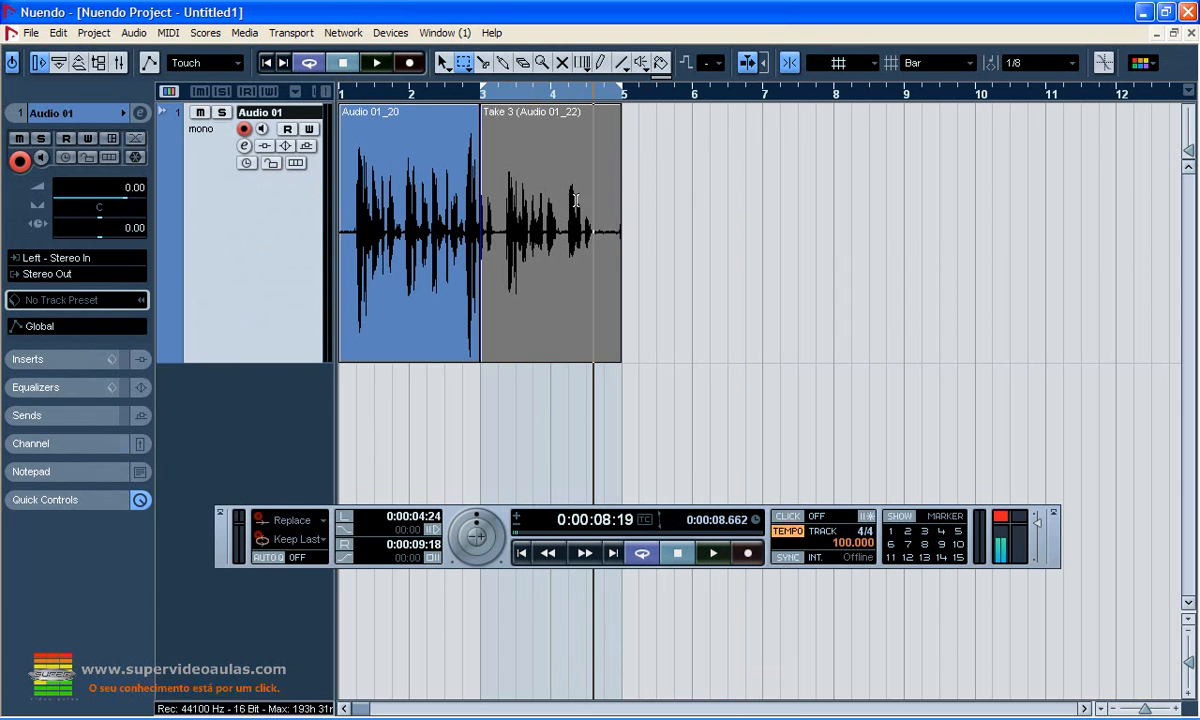
right_click(559, 199)
mouse_move(723, 222)
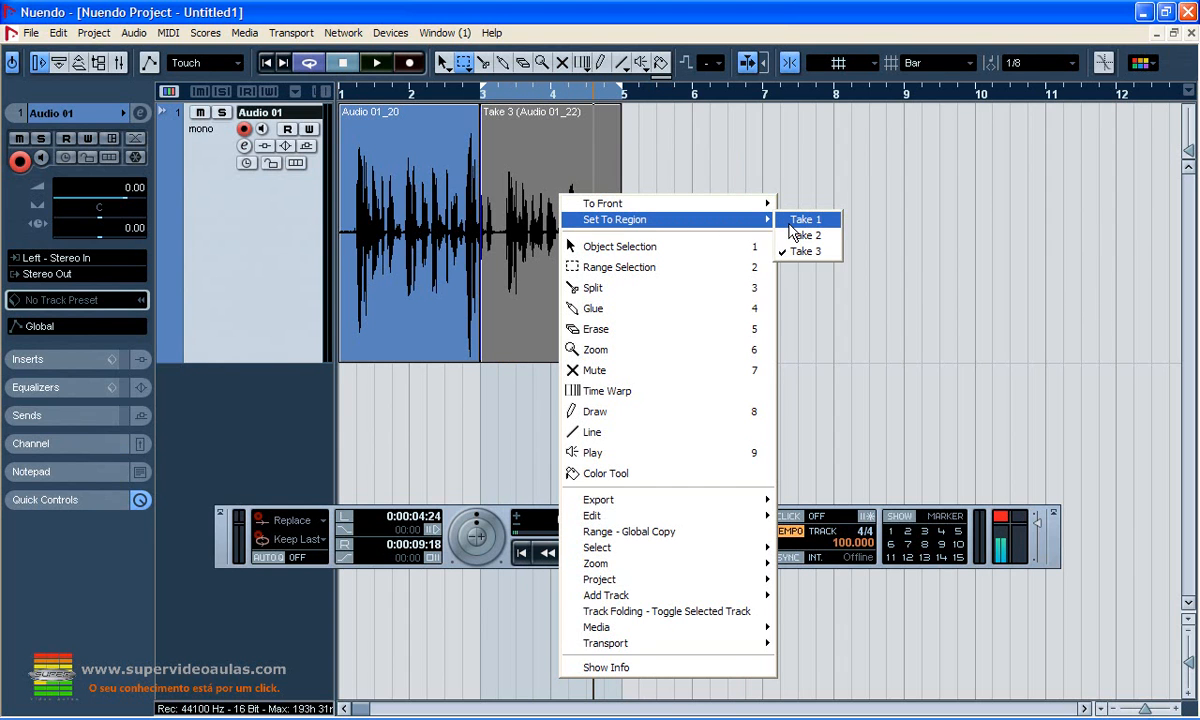
click(793, 220)
right_click(522, 212)
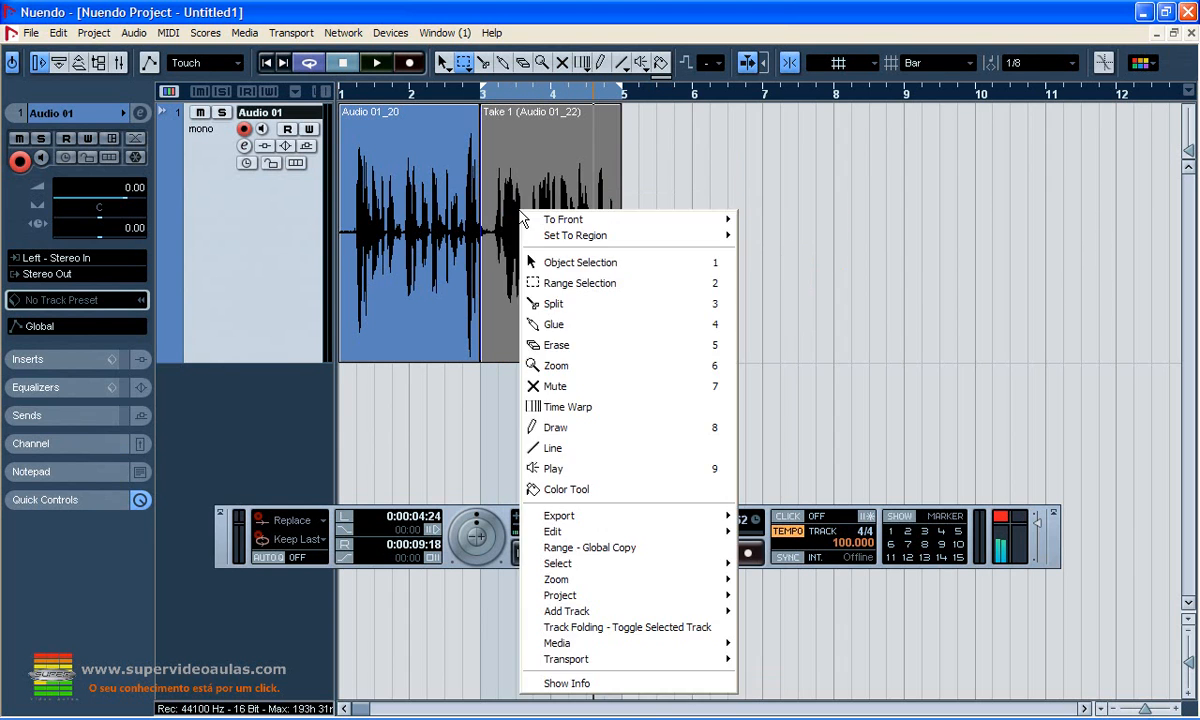
mouse_move(690, 236)
click(758, 251)
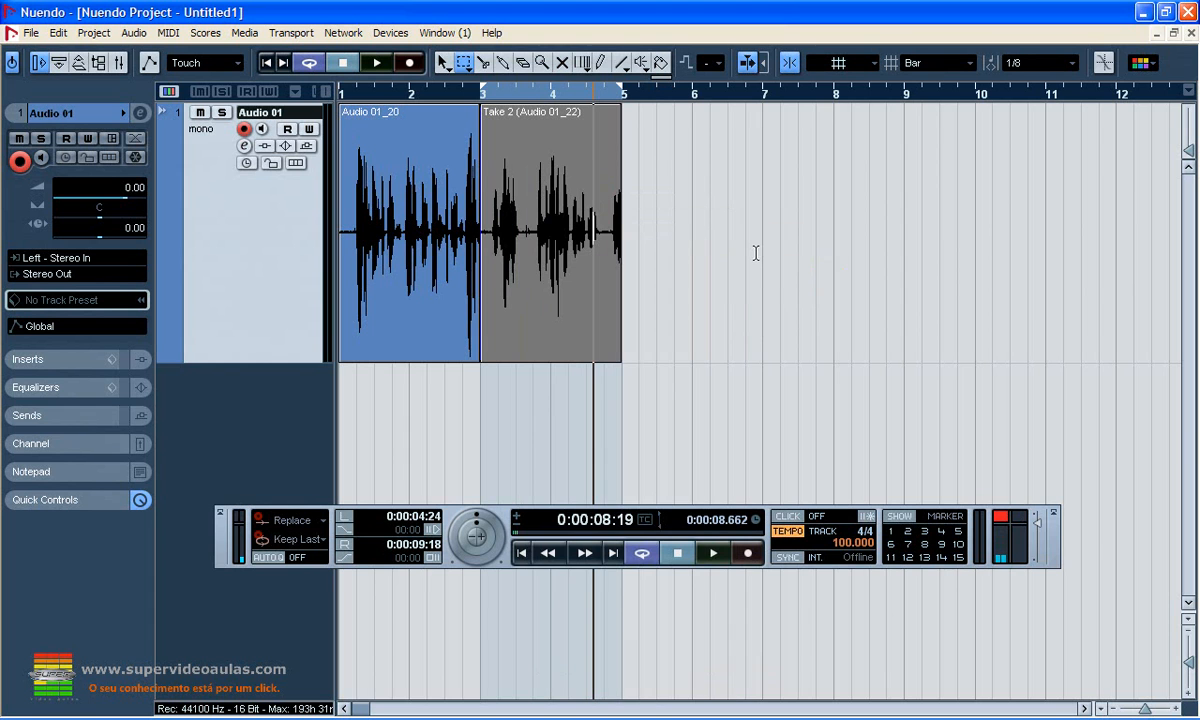
right_click(520, 234)
mouse_move(690, 256)
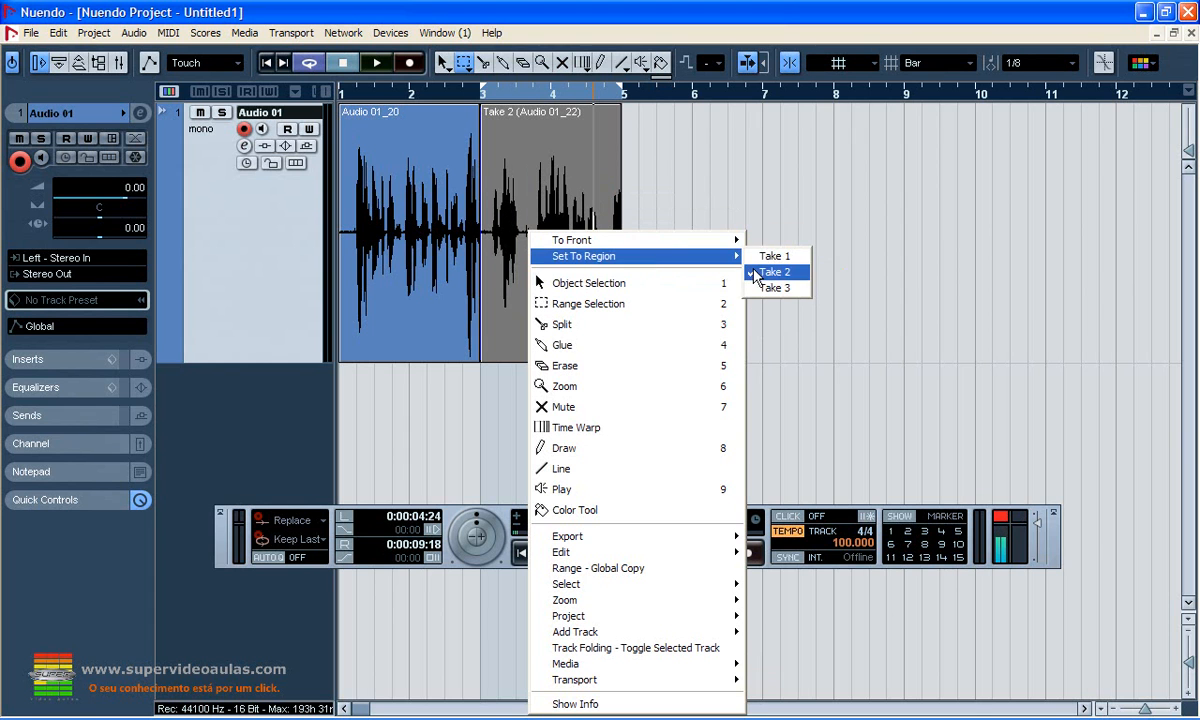
click(770, 290)
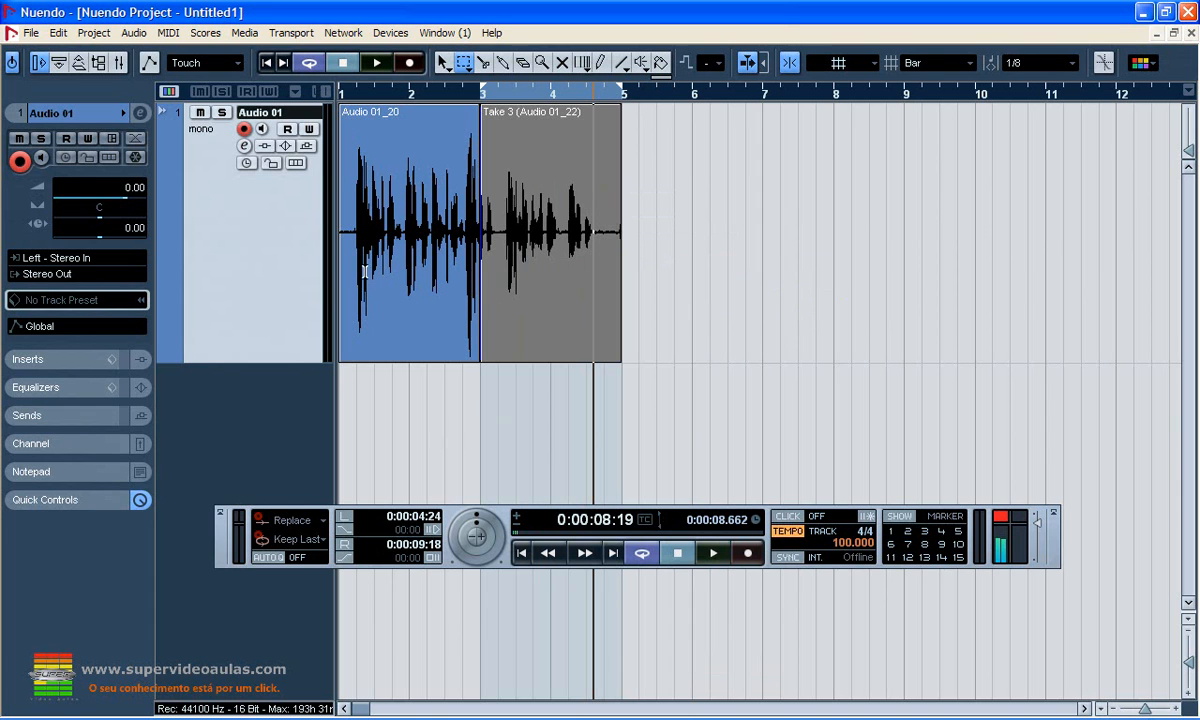
Step: Delete the audio in the range from bar 2 to bar 6 and the remaining piece in bar 1
drag(410, 432, 692, 353)
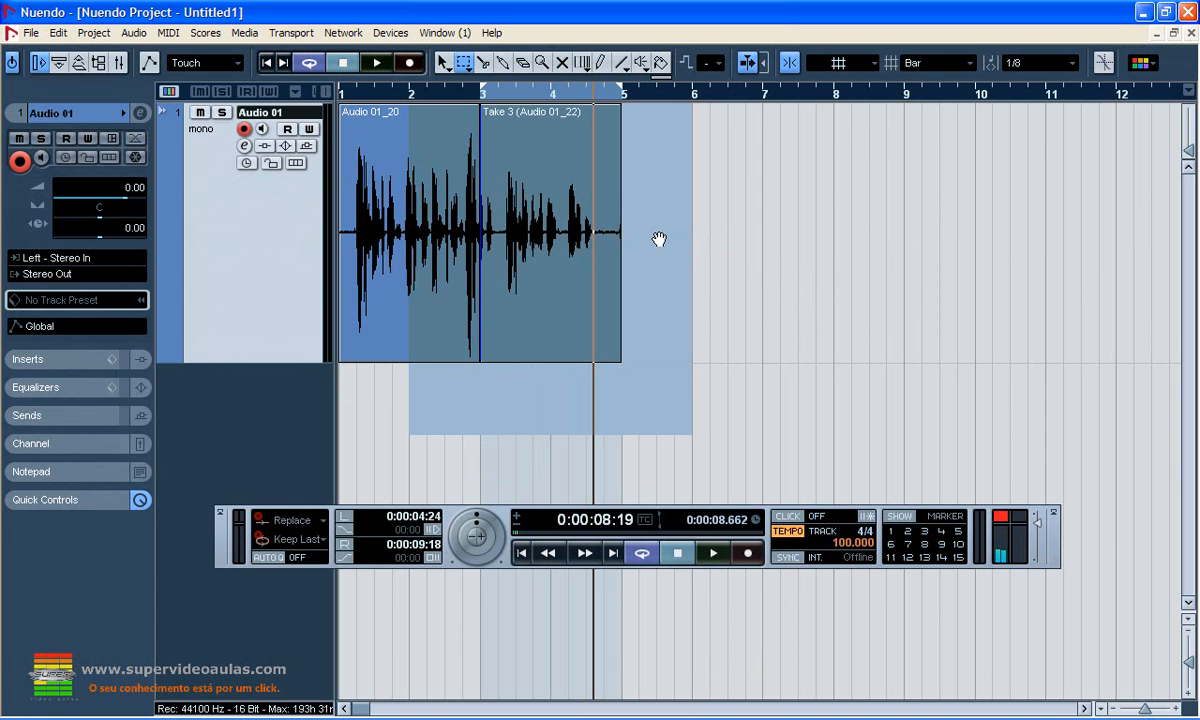
key(Delete)
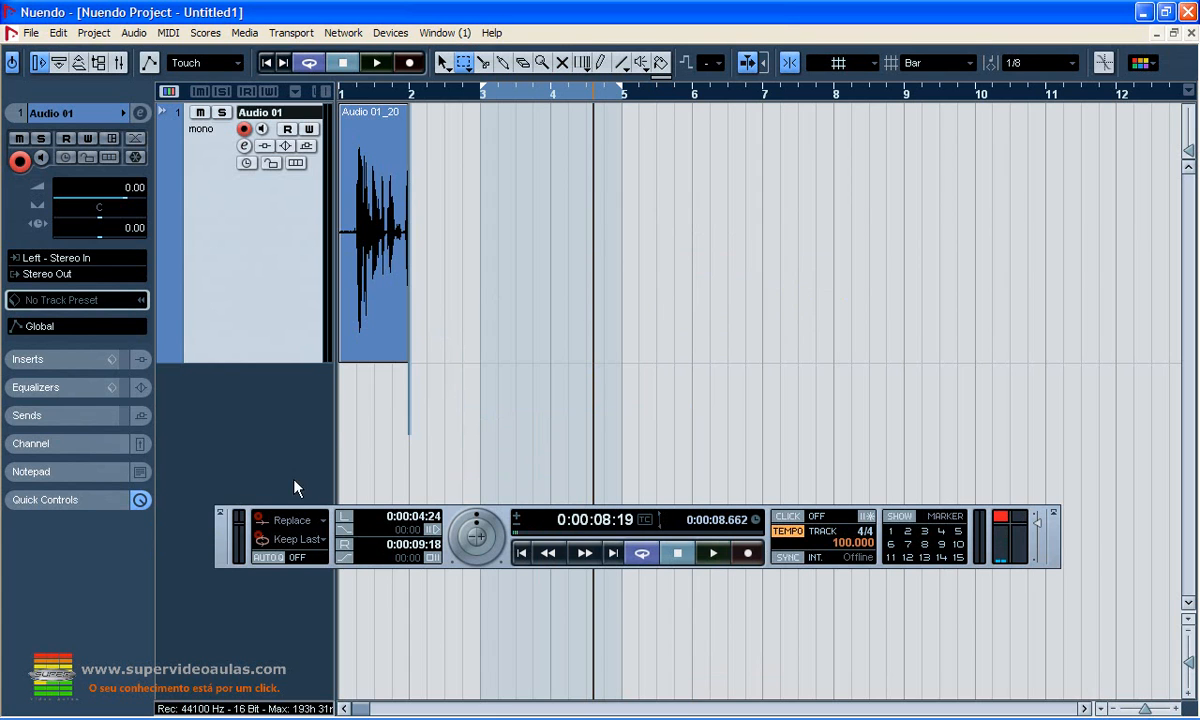
drag(371, 438, 422, 304)
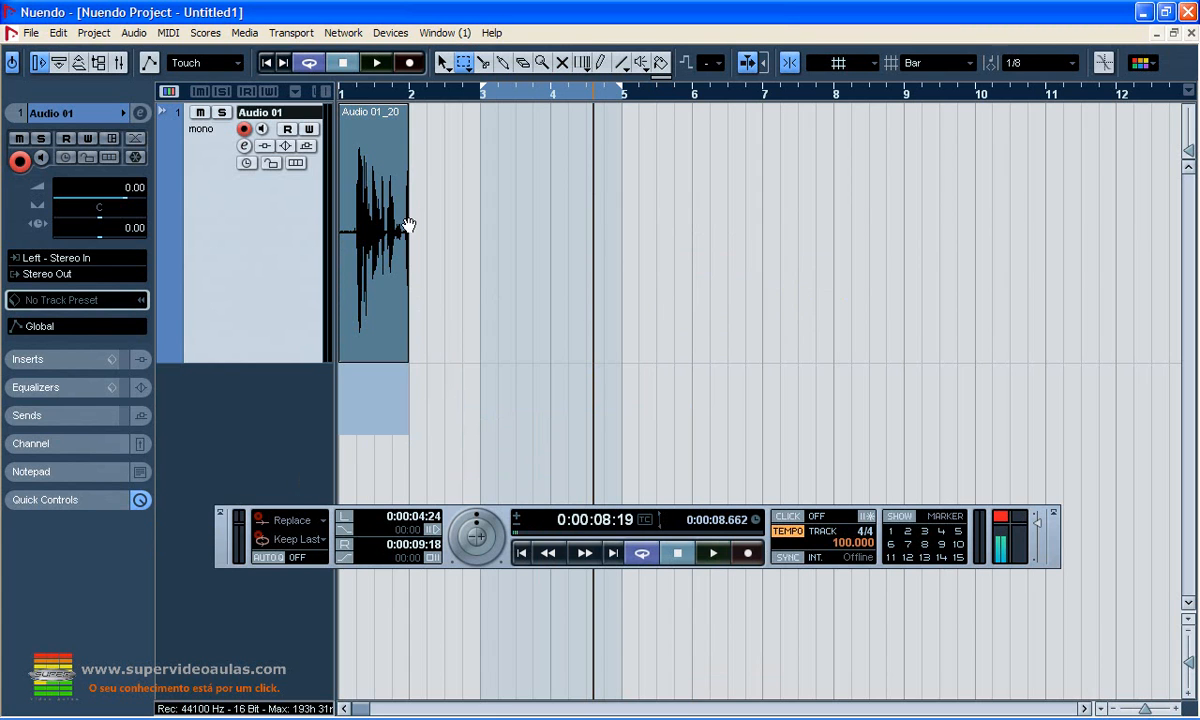
key(Delete)
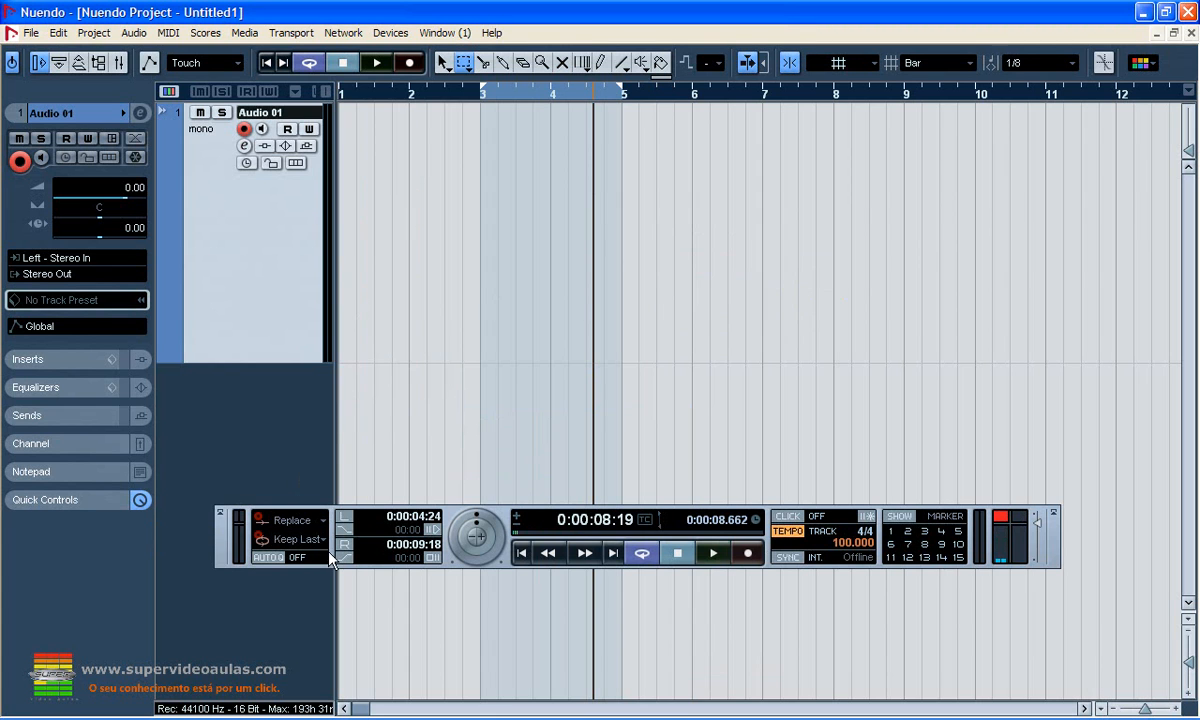
Step: Set the cycle record mode to Stacked and move the right locator to bar 4
click(300, 539)
click(300, 606)
click(319, 543)
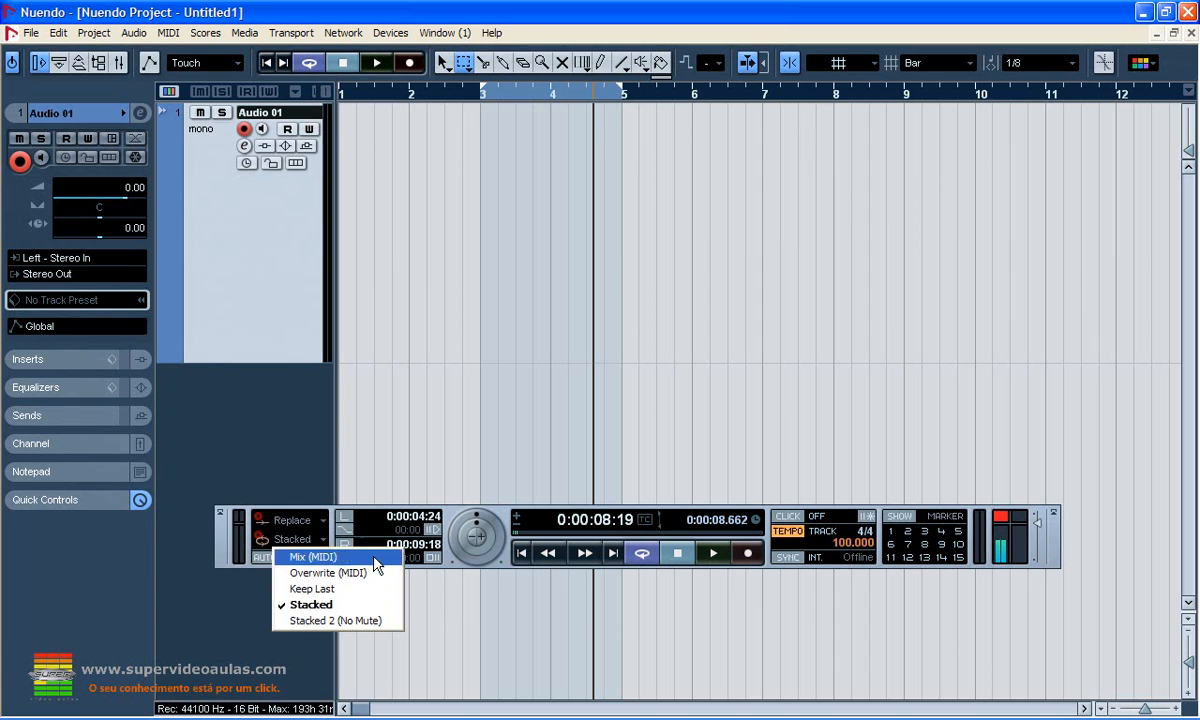
click(355, 465)
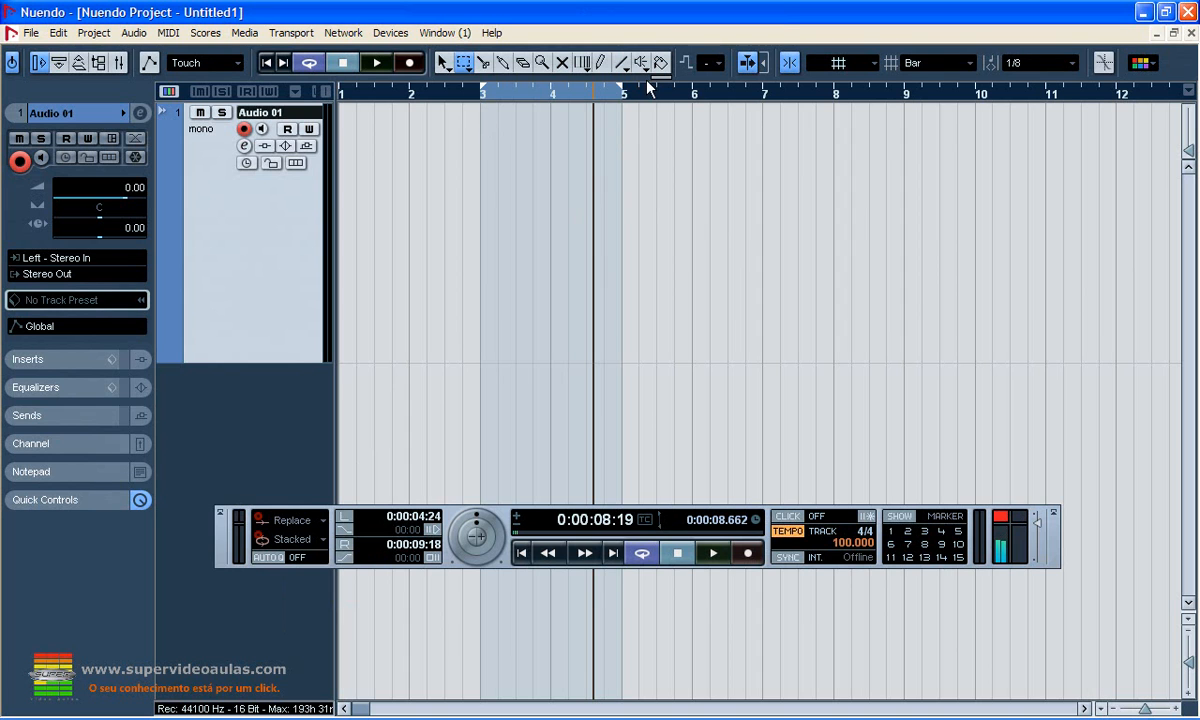
drag(623, 91, 551, 91)
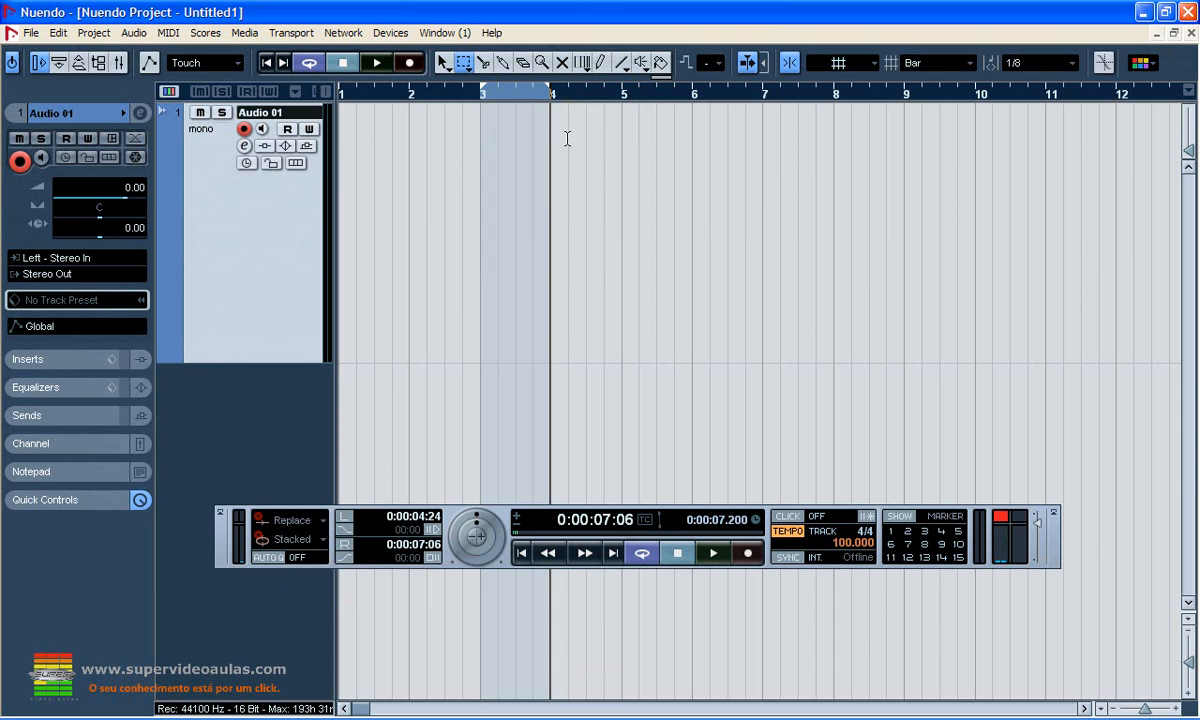
Step: Turn on Punch In, keep the Stacked mode, and cycle-record several takes between bars 3 and 4, starting playback before bar 3
click(345, 530)
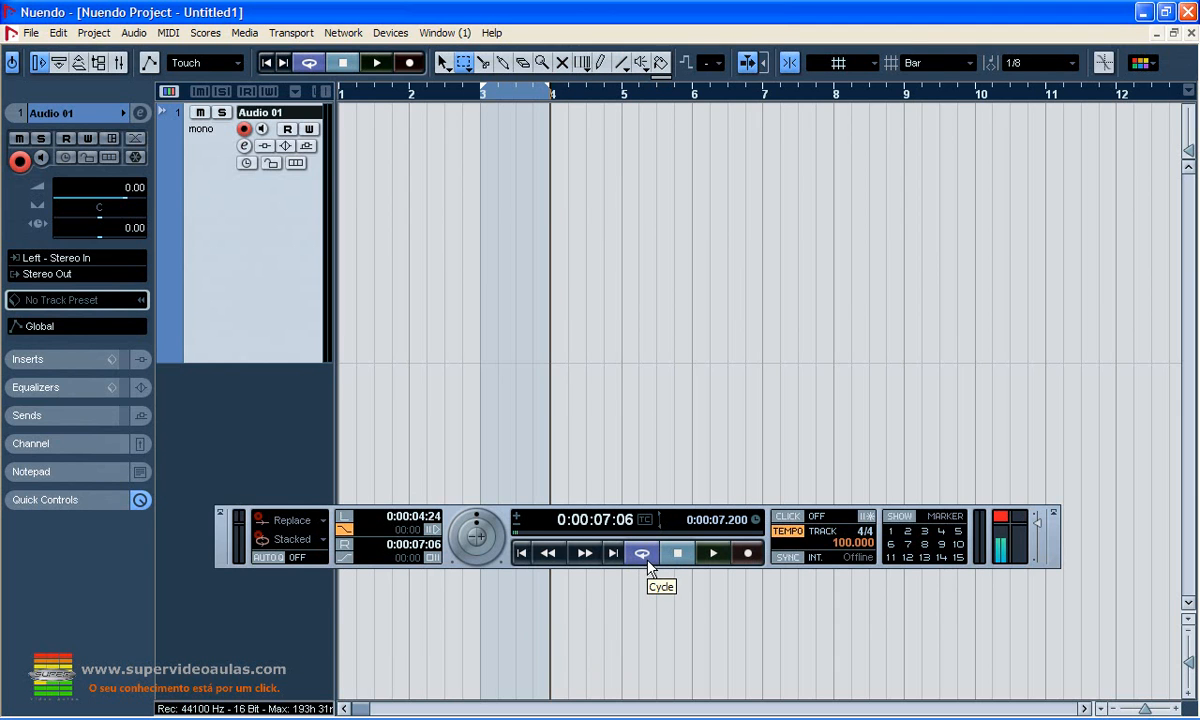
click(298, 538)
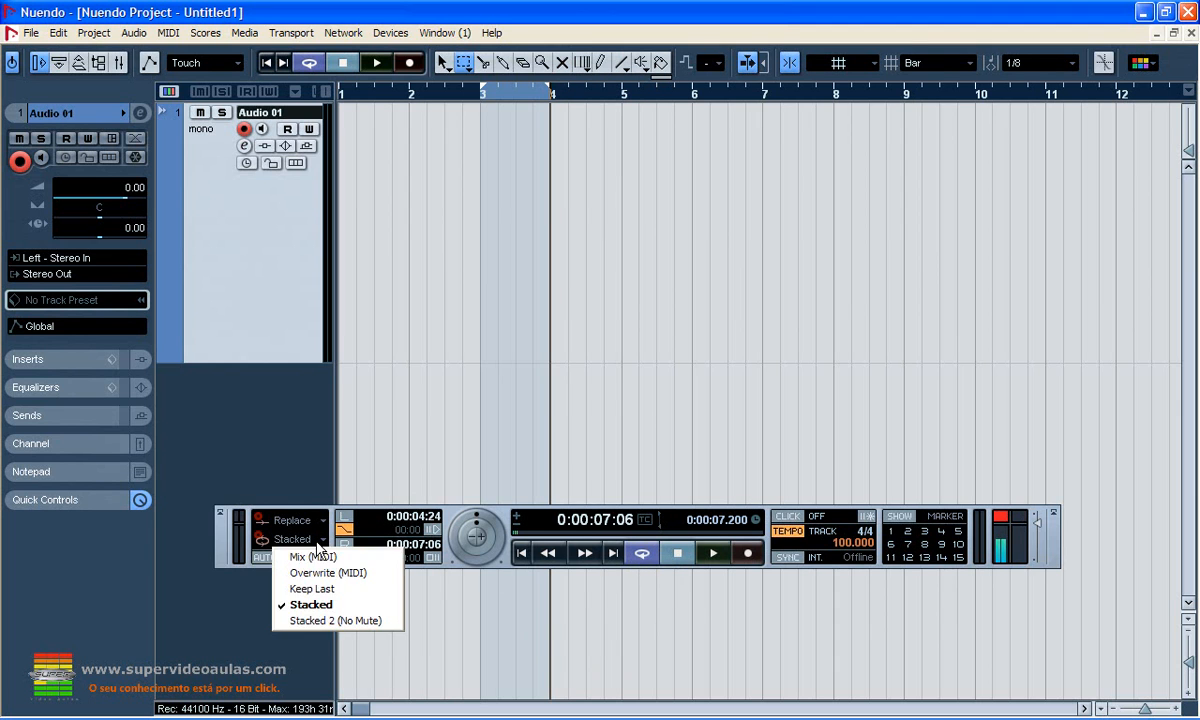
click(313, 608)
click(360, 88)
click(377, 63)
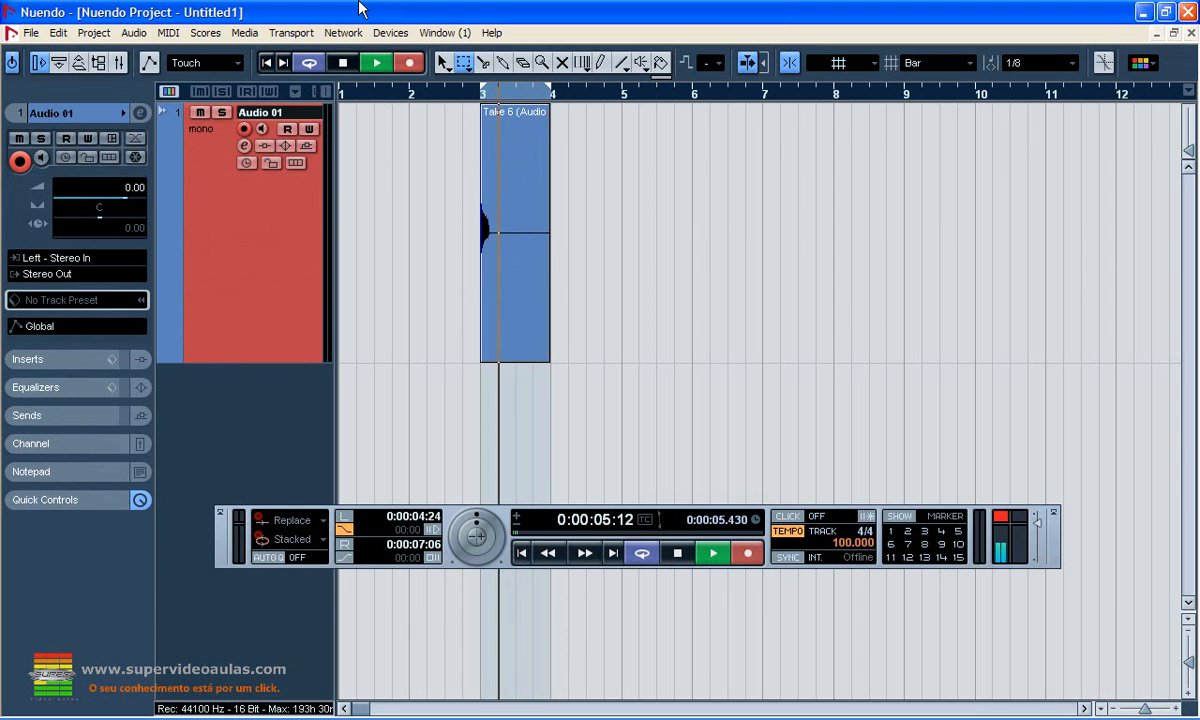
click(343, 64)
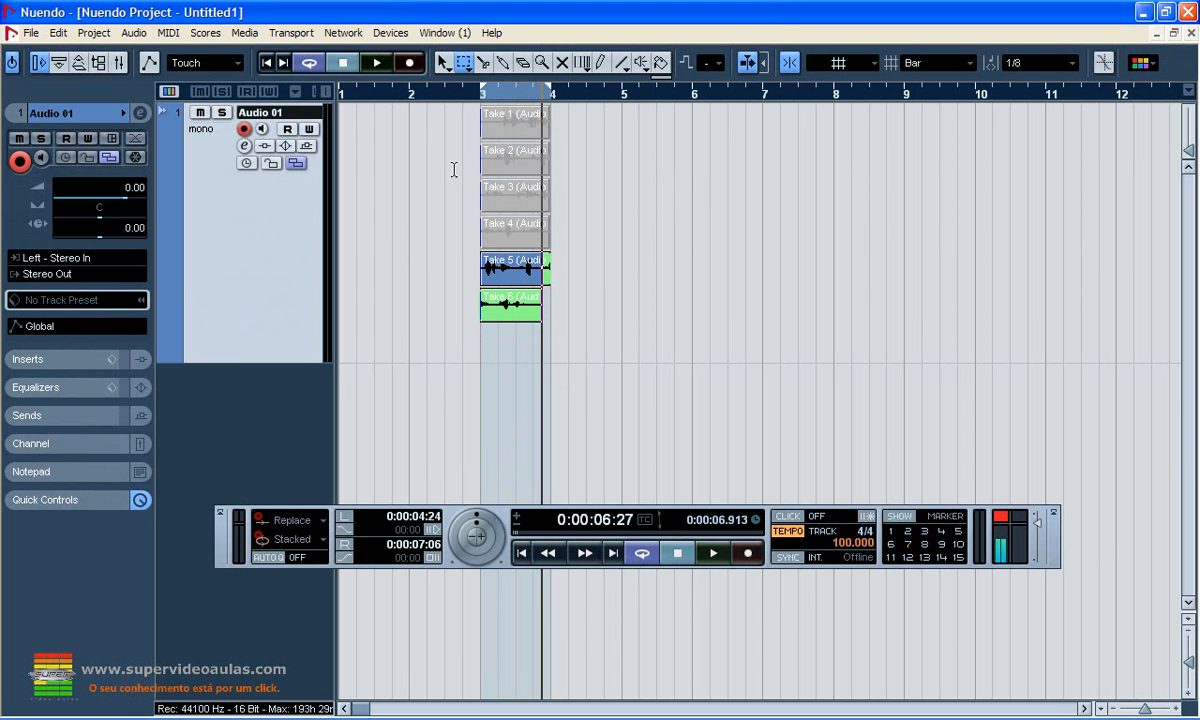
Step: Place the project cursor at bar 3 and use the Mute tool to unmute Takes 1 to 4 and mute Take 6
click(462, 93)
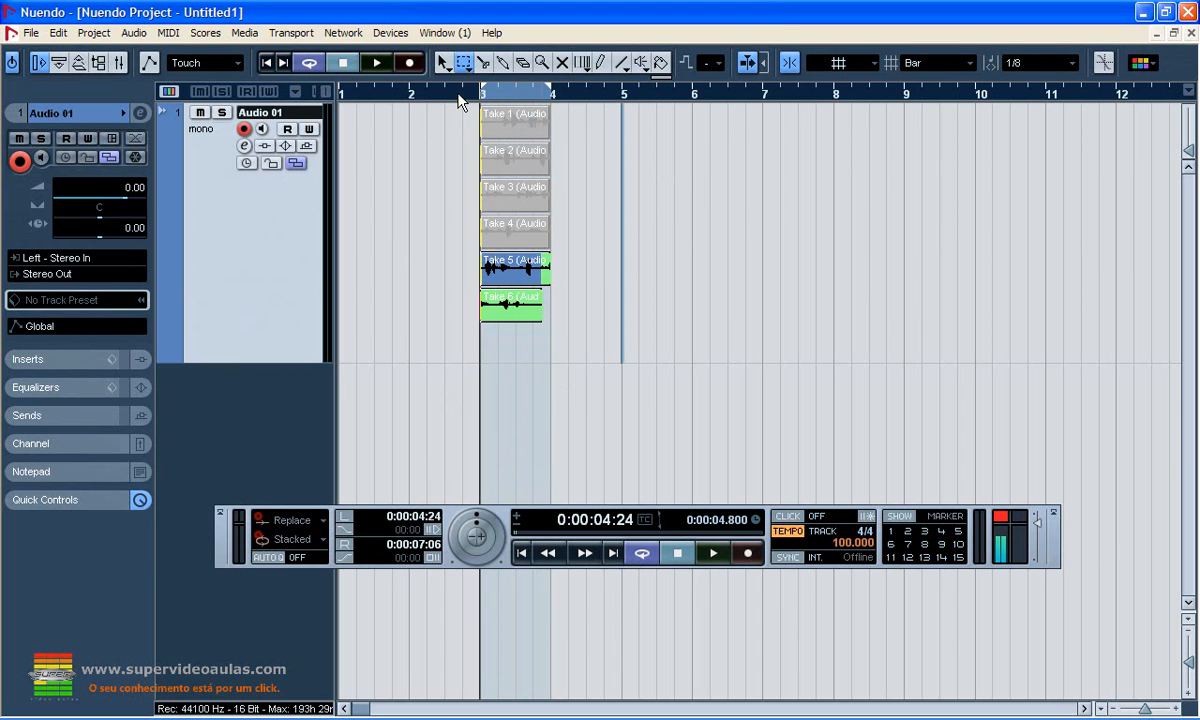
click(562, 62)
click(506, 130)
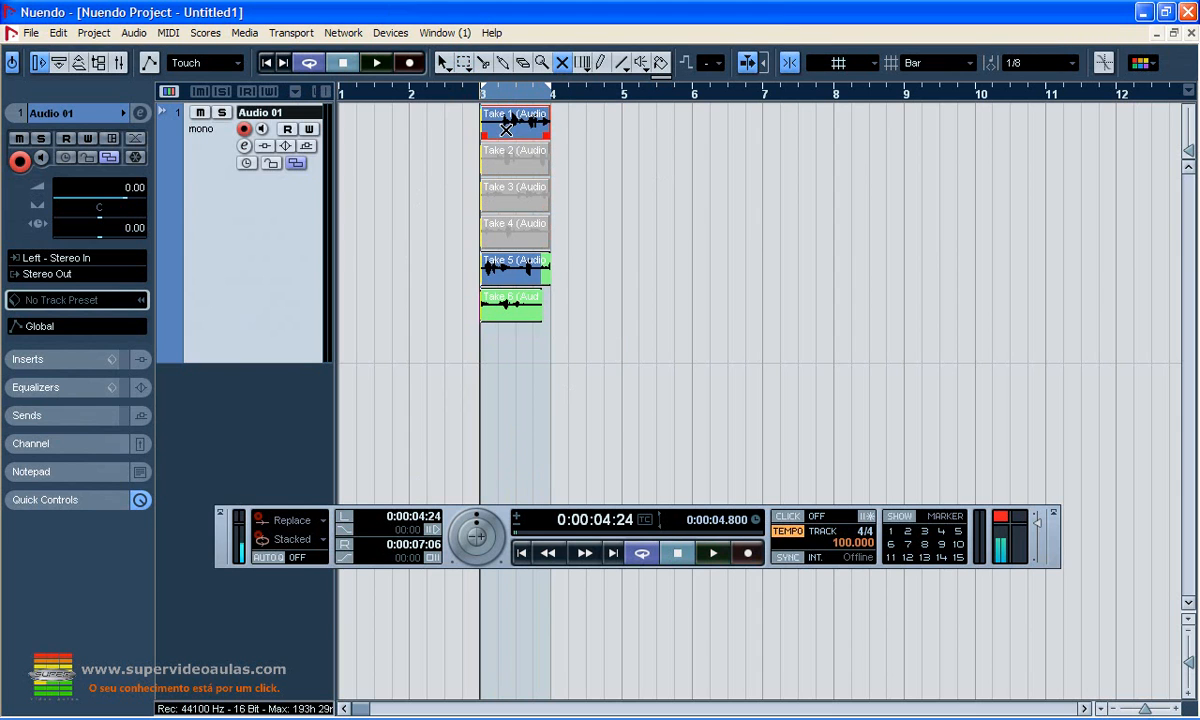
drag(501, 157, 508, 305)
click(513, 119)
click(513, 119)
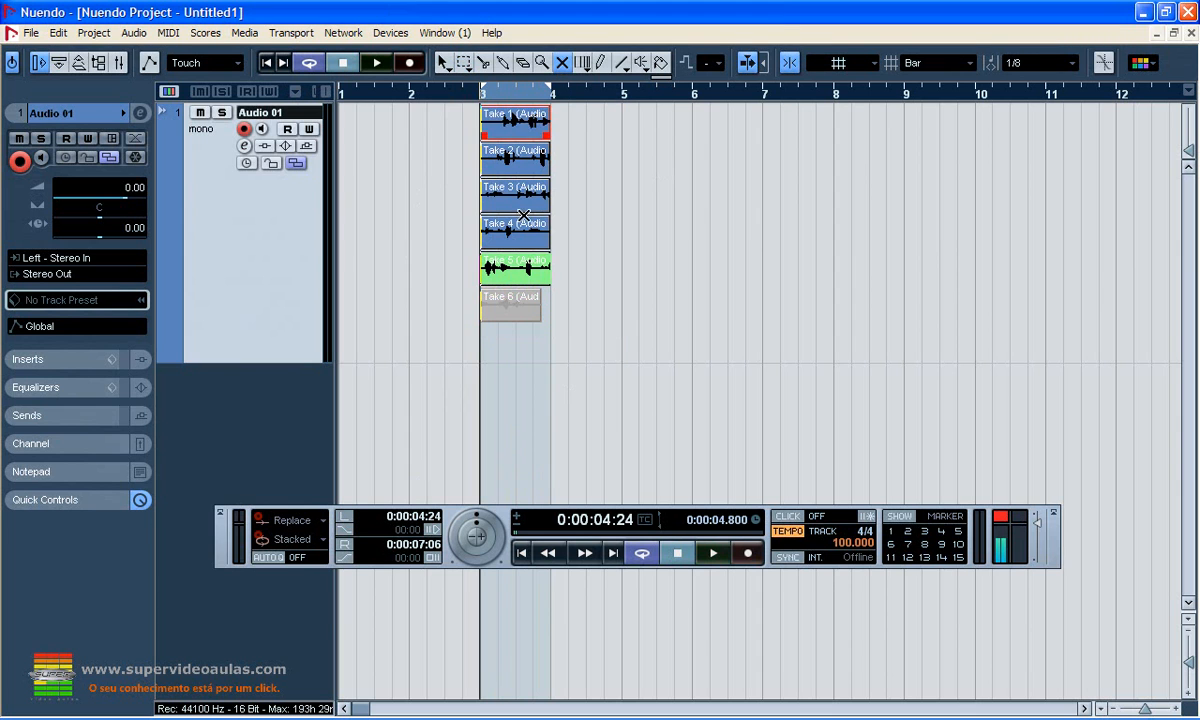
Step: Mute Takes 5, 4, 3 and 2 so that only Take 1 sounds, and start playback from bar 3
click(511, 273)
click(505, 238)
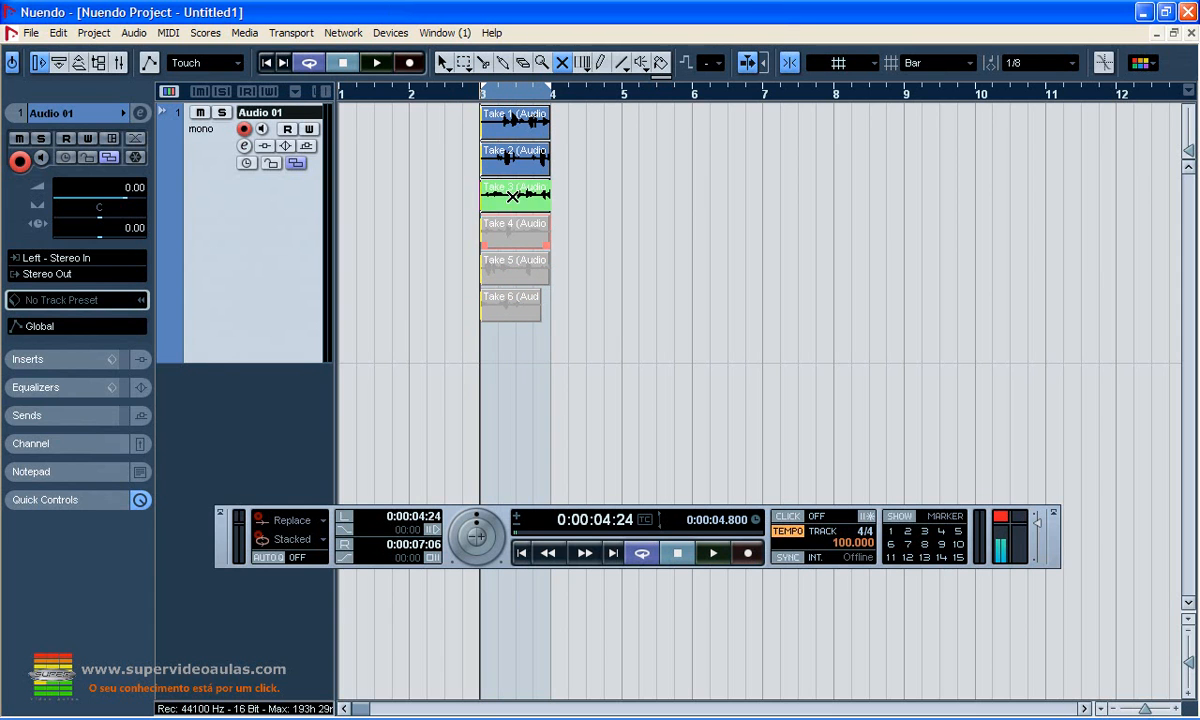
click(512, 197)
click(509, 153)
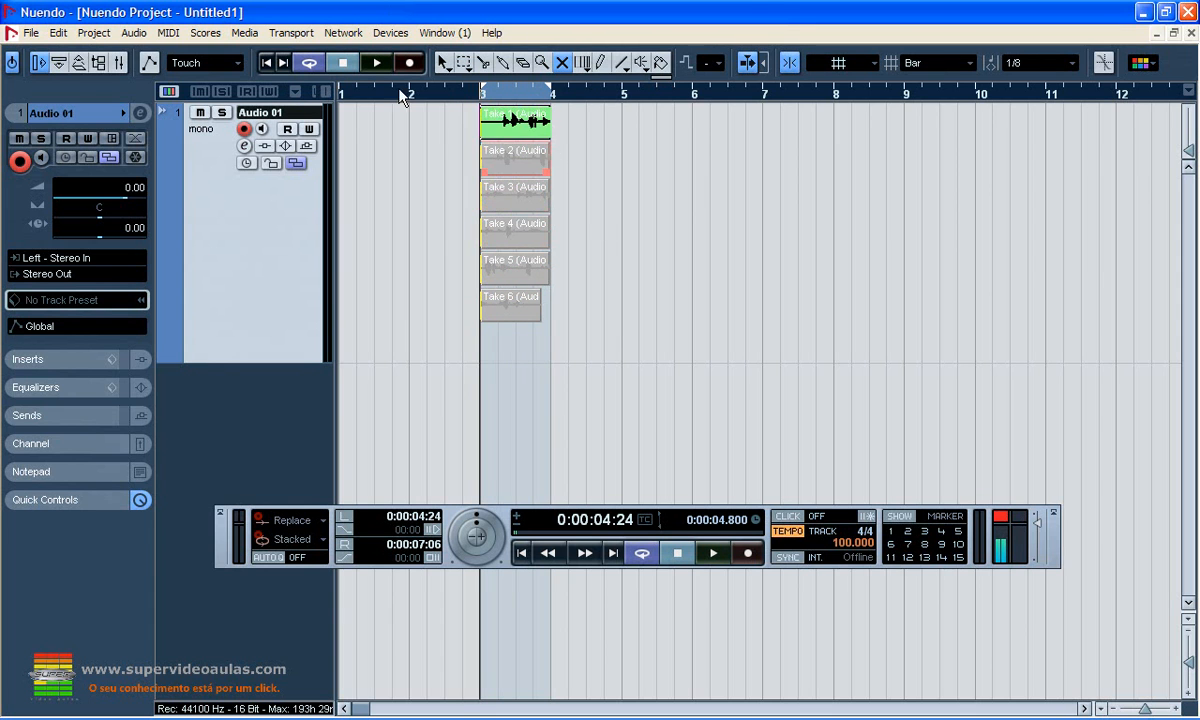
click(379, 67)
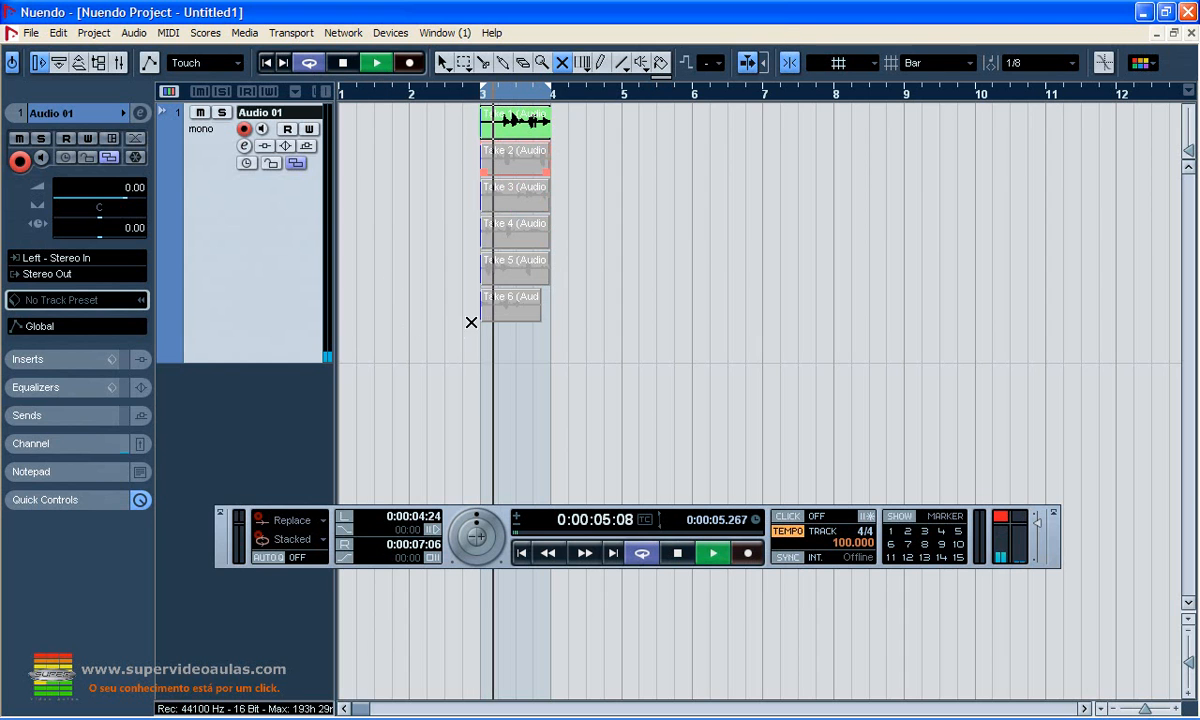
Step: Mute Take 1 during playback, audition Takes 2 to 6 one after another by toggling their mutes, leave Take 6 unmuted, and stop playback
click(506, 127)
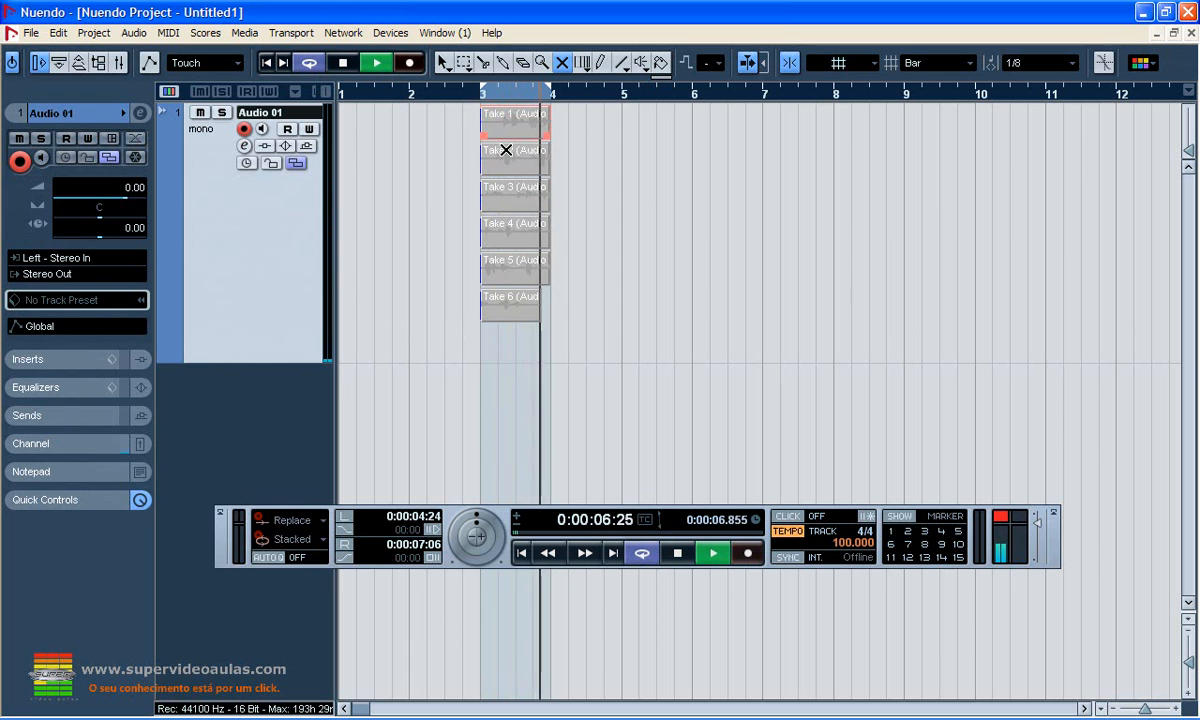
click(504, 164)
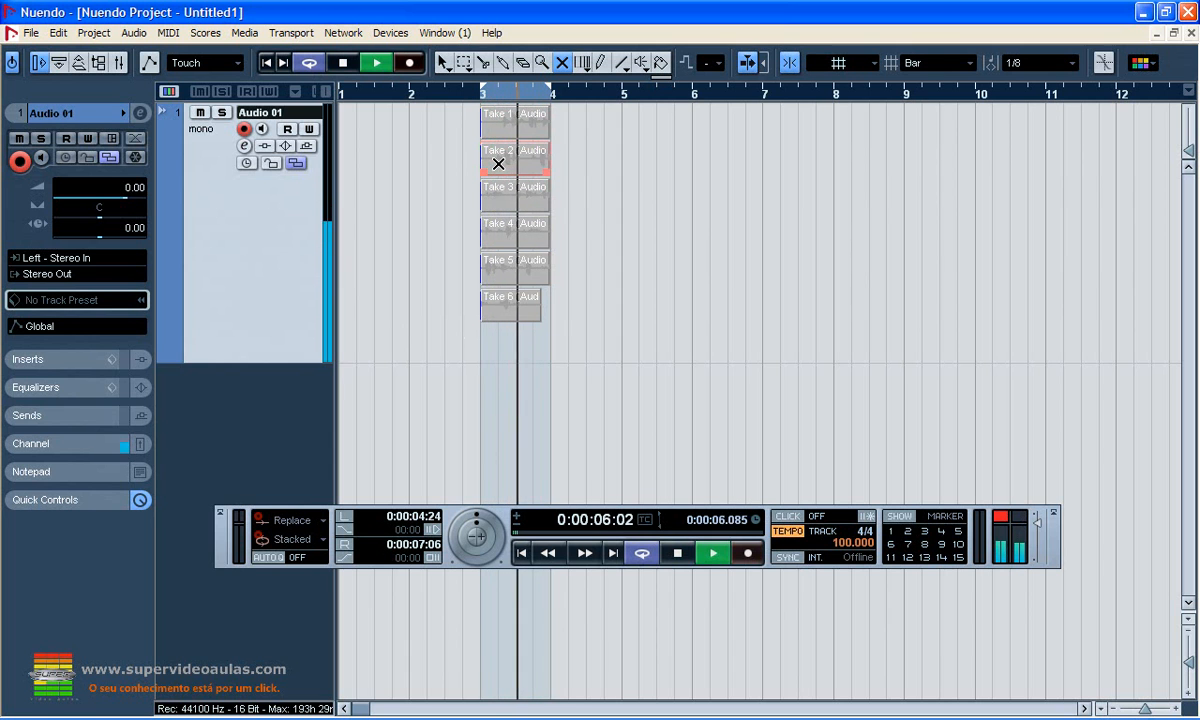
click(487, 208)
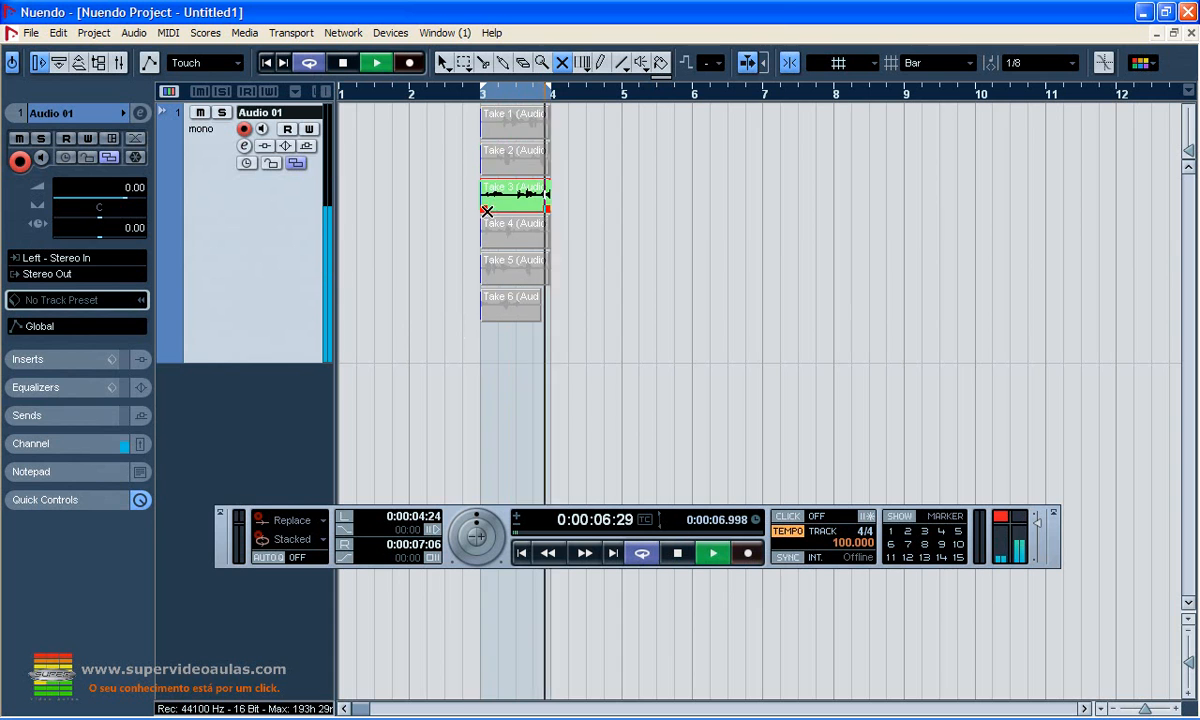
click(529, 243)
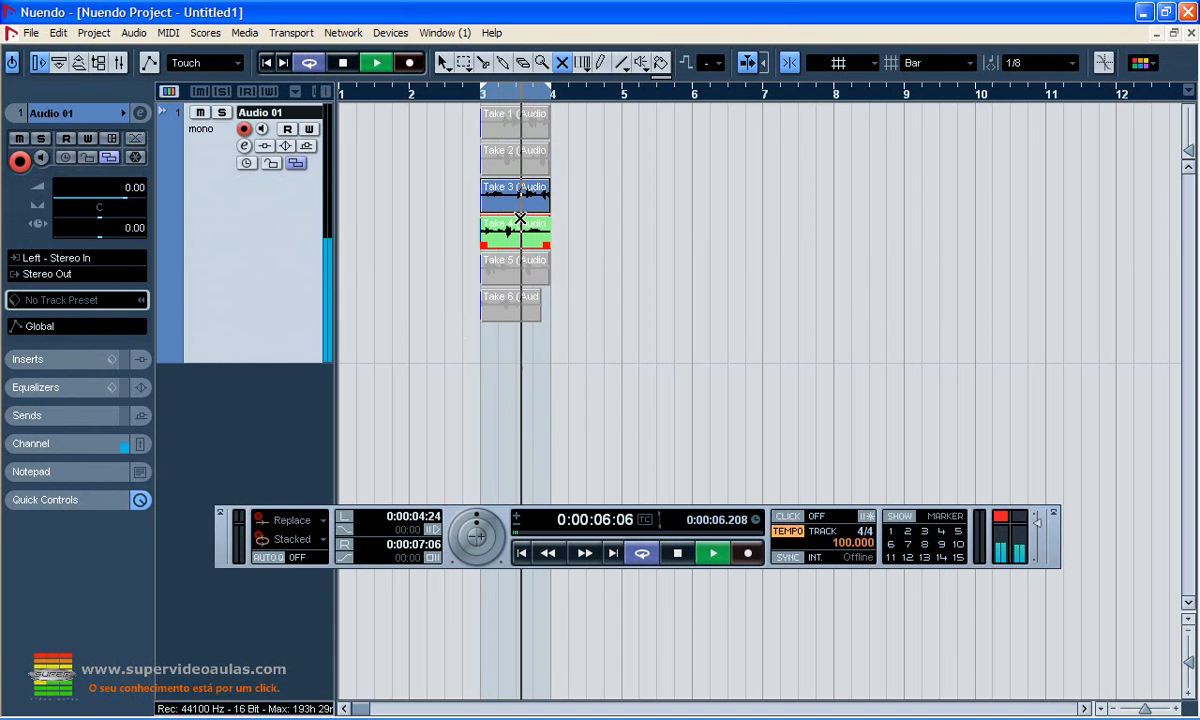
click(503, 270)
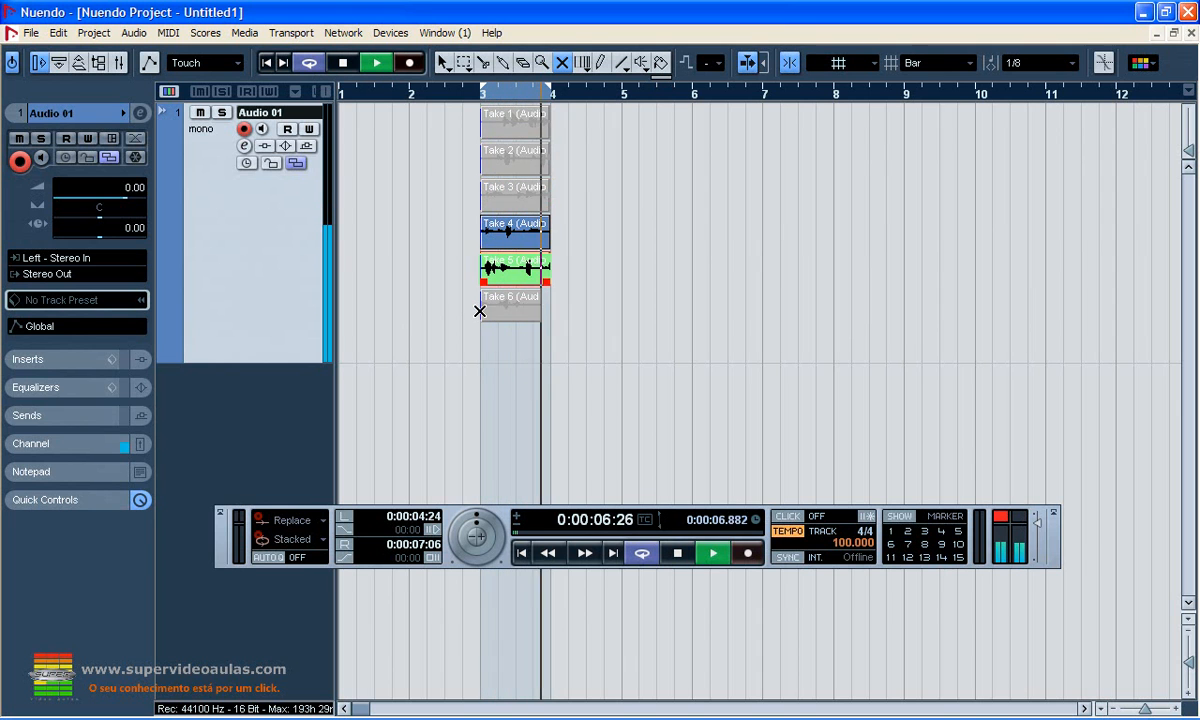
click(501, 312)
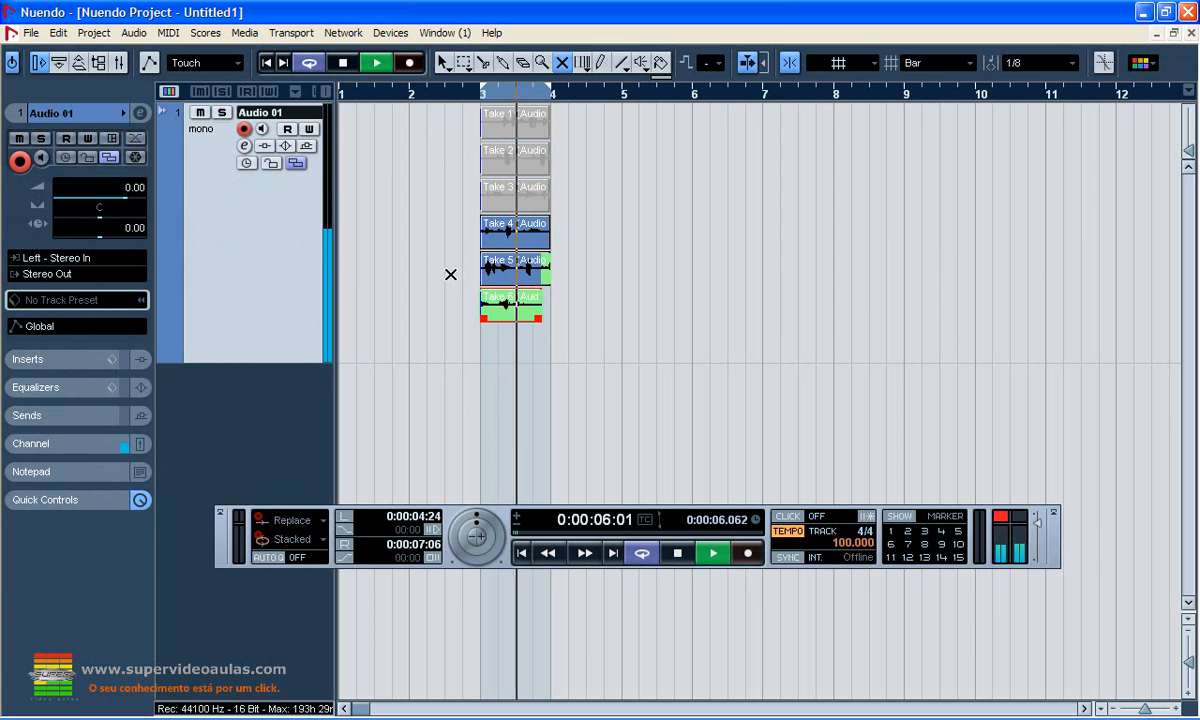
key(space)
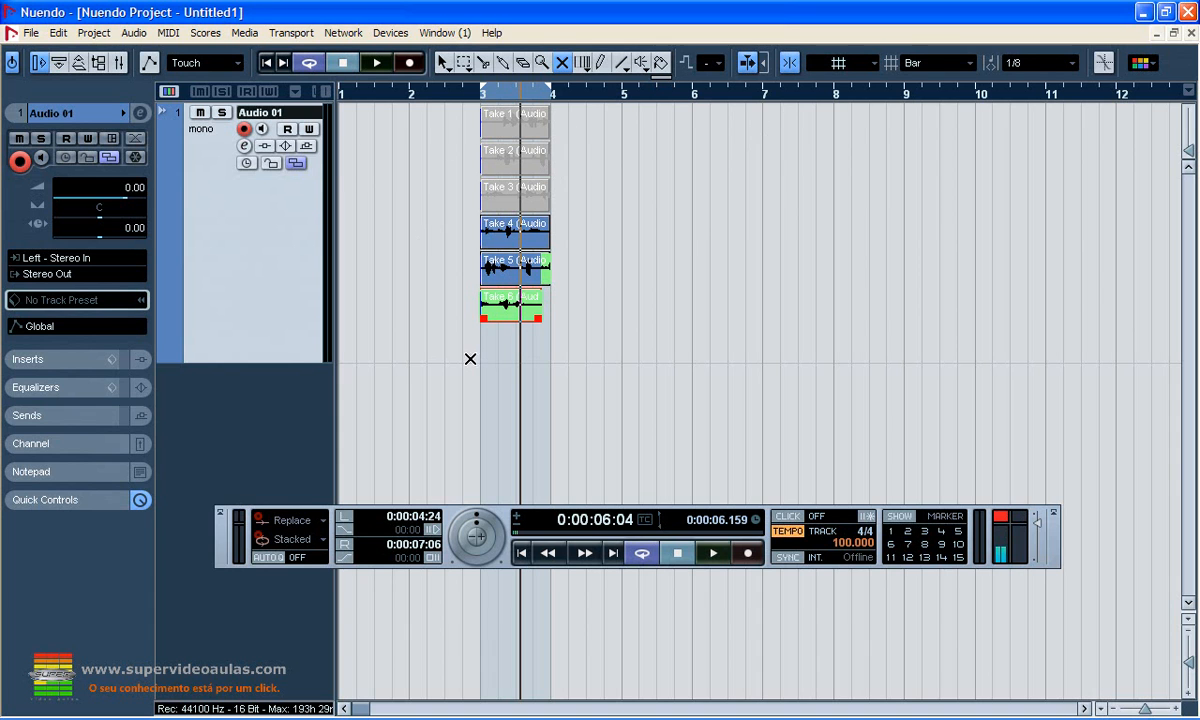
Step: Select Takes 1 to 5 on the Audio 01 track with the Object Selection tool and delete them, keeping Take 6
click(443, 62)
drag(398, 113, 640, 281)
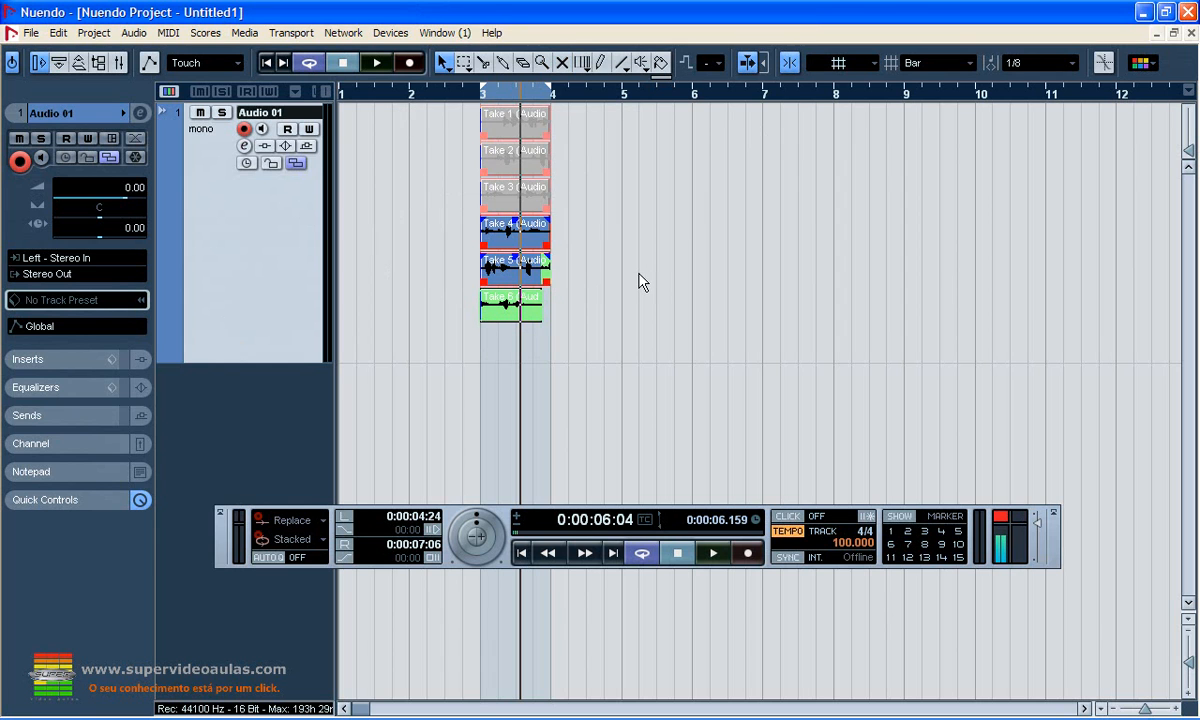
key(Delete)
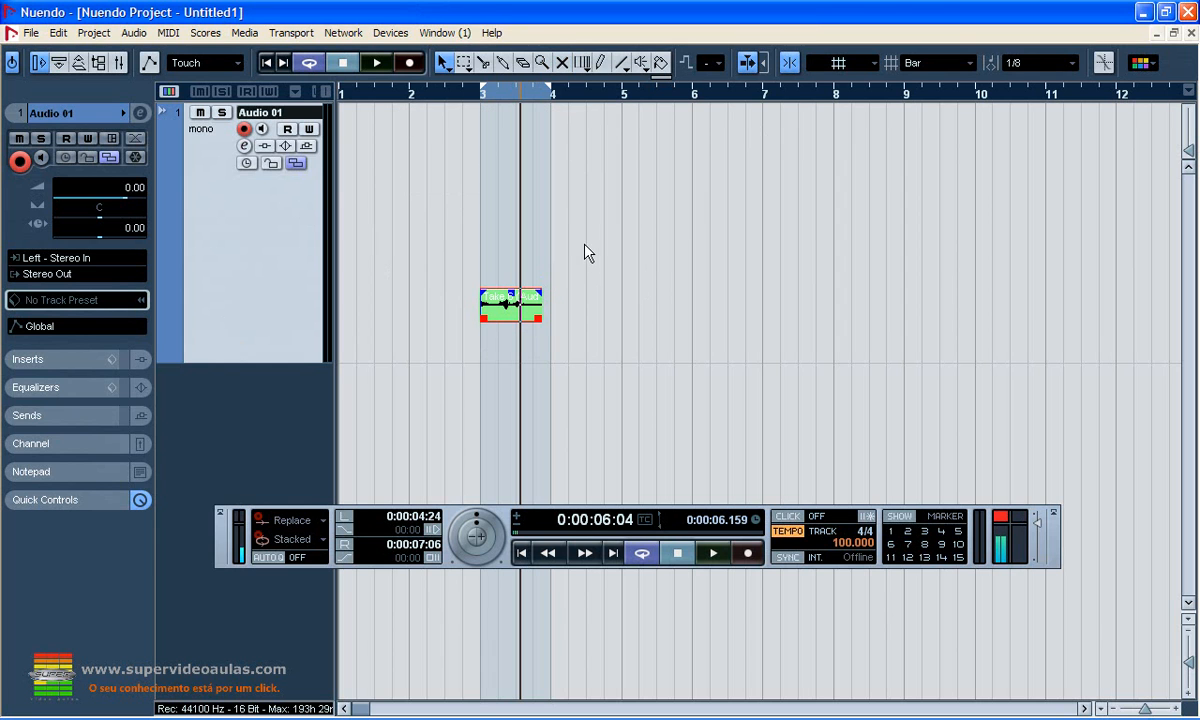
Step: Turn off the lane display of the Audio 01 track, play Take 6 from bar 3, and stop playback
click(296, 164)
click(276, 182)
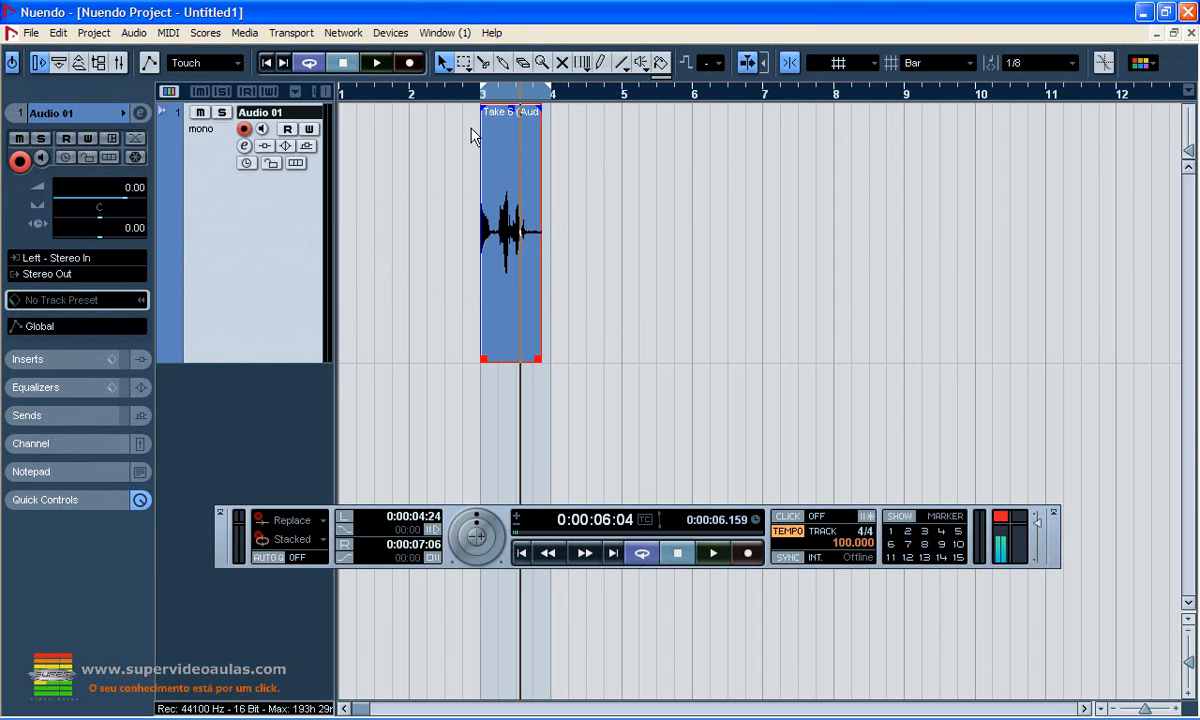
click(460, 94)
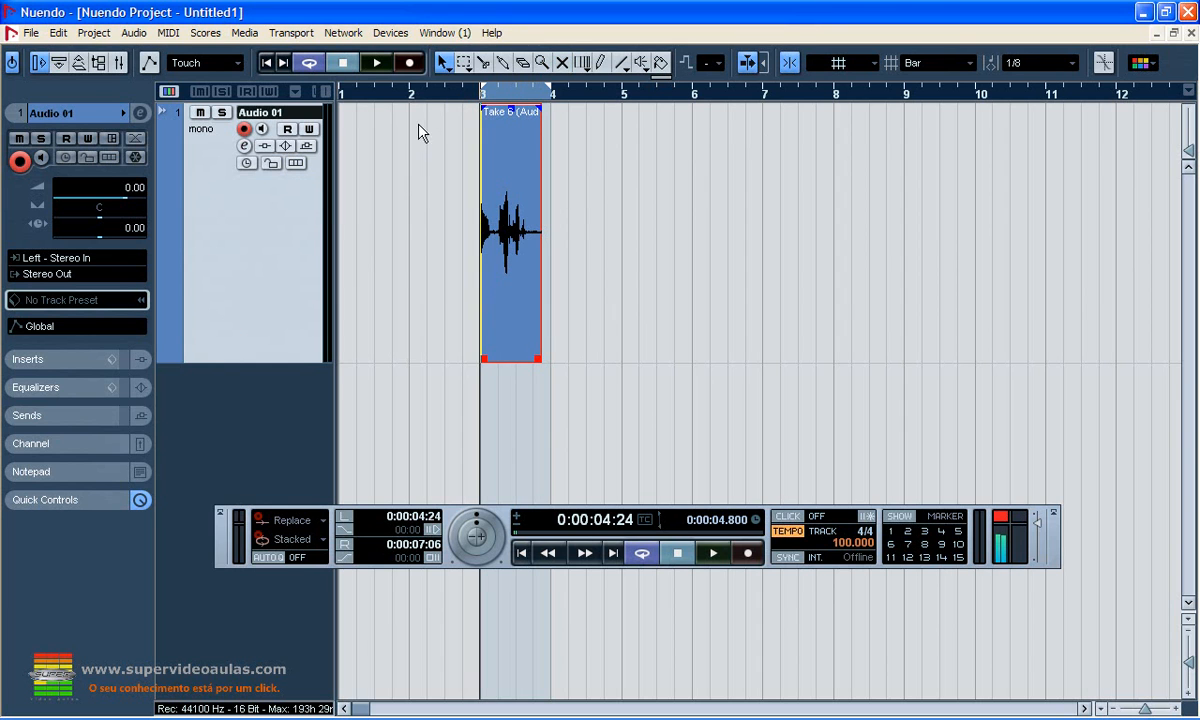
key(space)
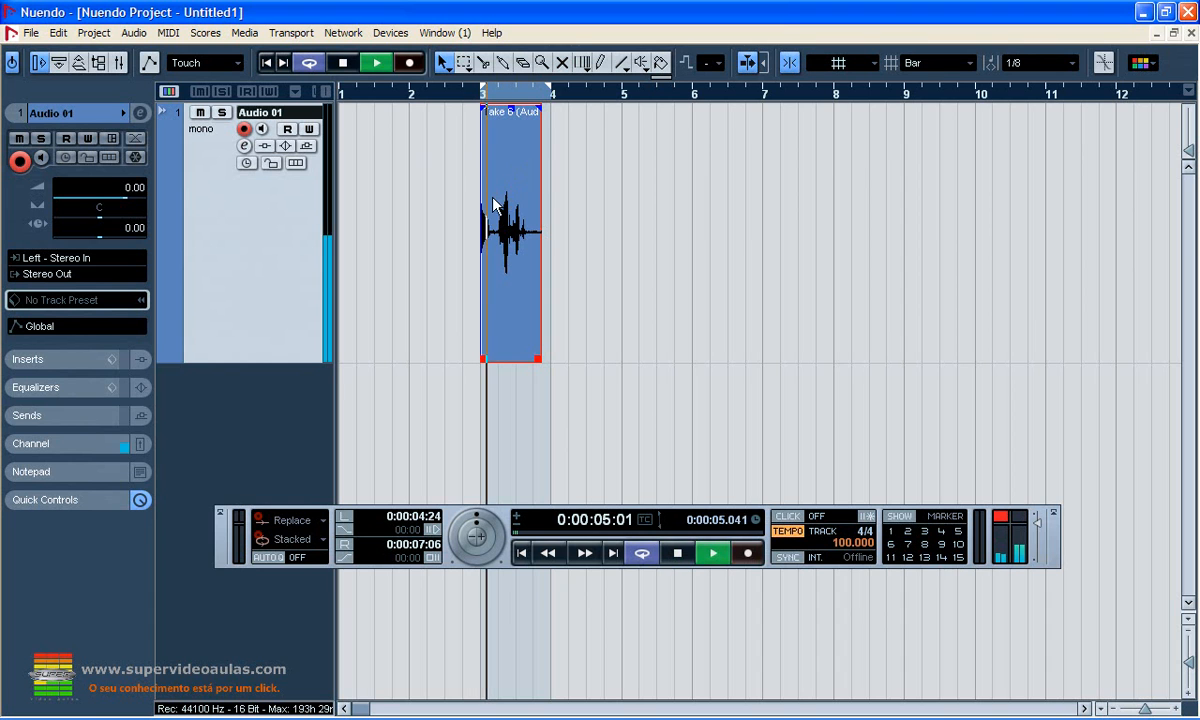
key(space)
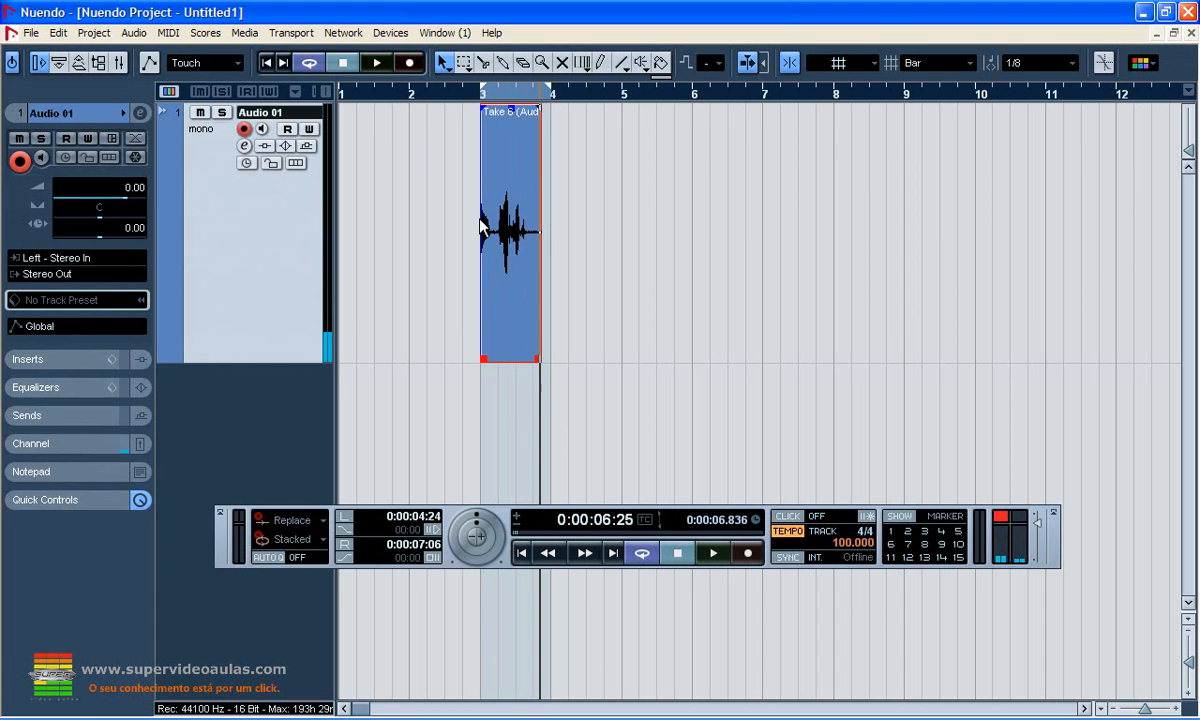